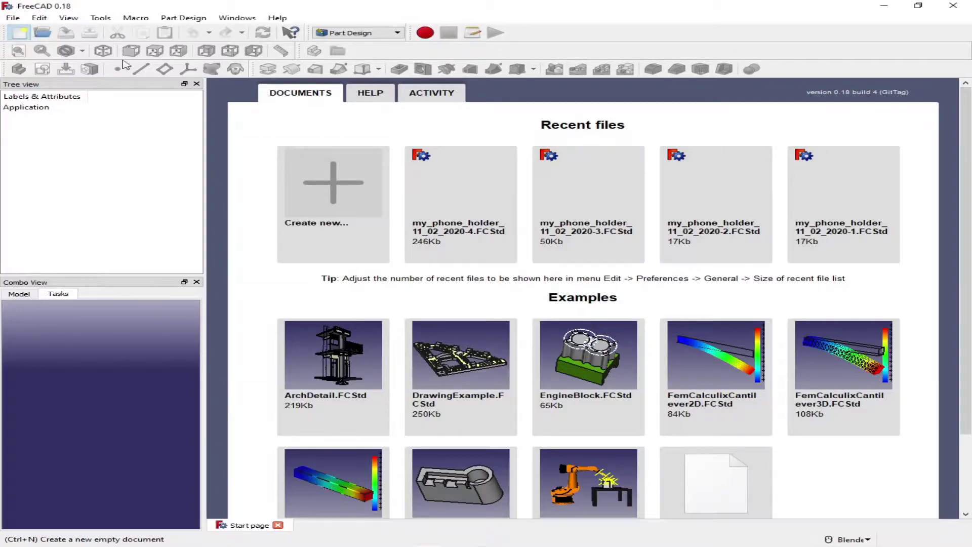
- Switch to the Sketcher workbench and start a new sketch on the XY plane with zero offset
{"action": "left_click", "coordinate": [398, 35]}
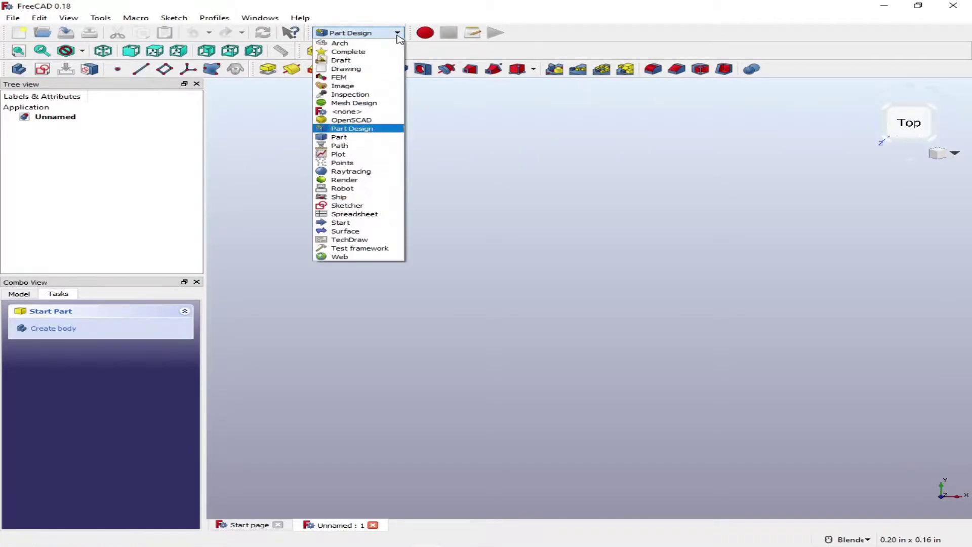
{"action": "left_click", "coordinate": [347, 206]}
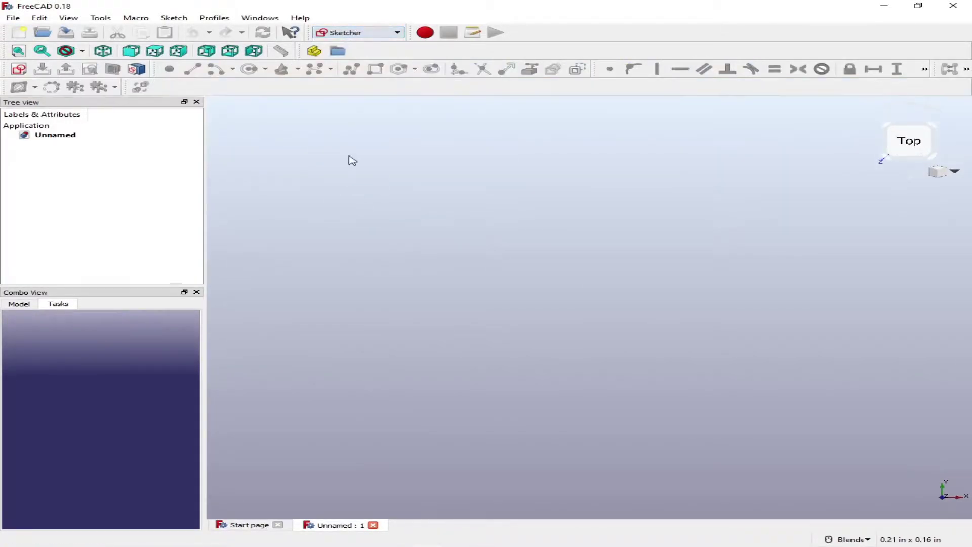
{"action": "left_click", "coordinate": [20, 70]}
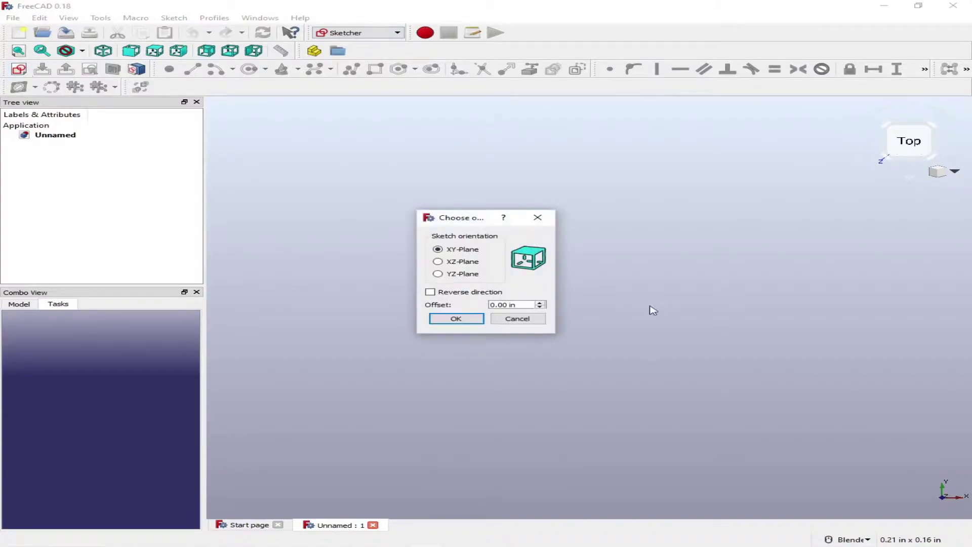
{"action": "left_click", "coordinate": [468, 318]}
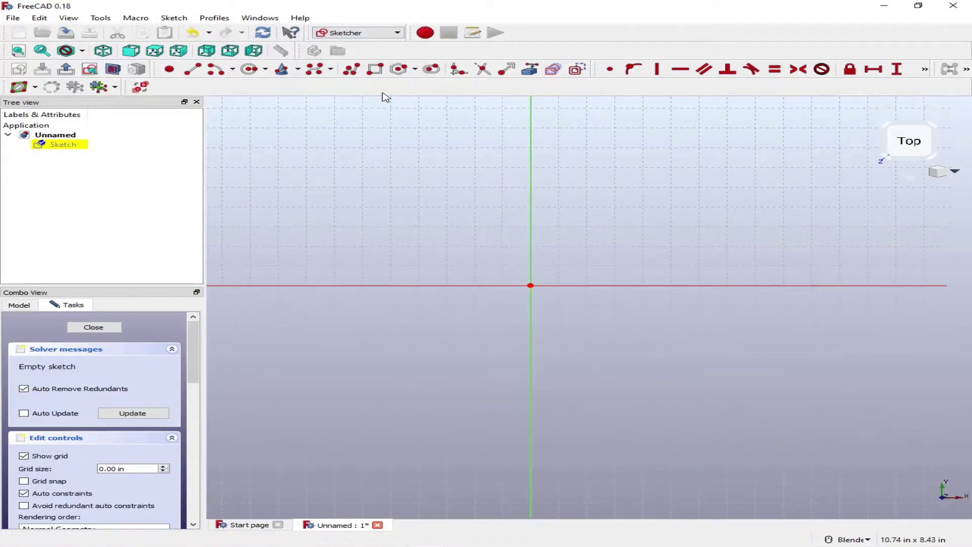
- Draw a polyline for the holder's inner outline: a horizontal base, a slanted upright, a descending arm and a short upturned lip
{"action": "left_click", "coordinate": [352, 70]}
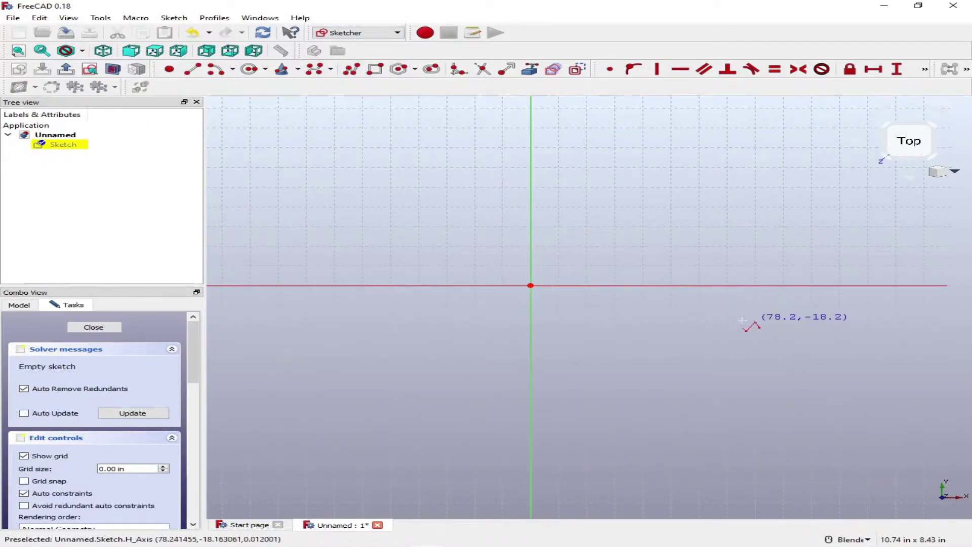
{"action": "left_click", "coordinate": [748, 300]}
{"action": "left_click", "coordinate": [464, 300]}
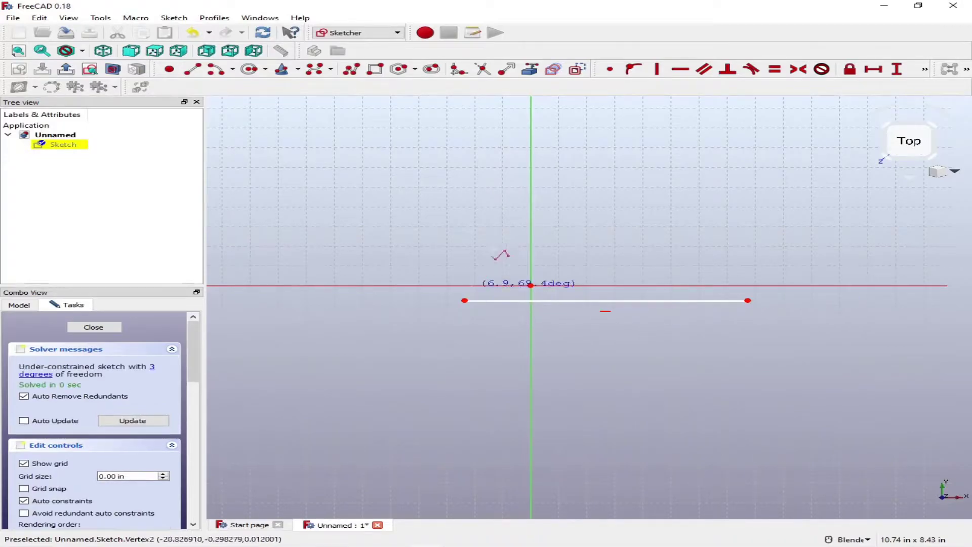
{"action": "left_click", "coordinate": [588, 115]}
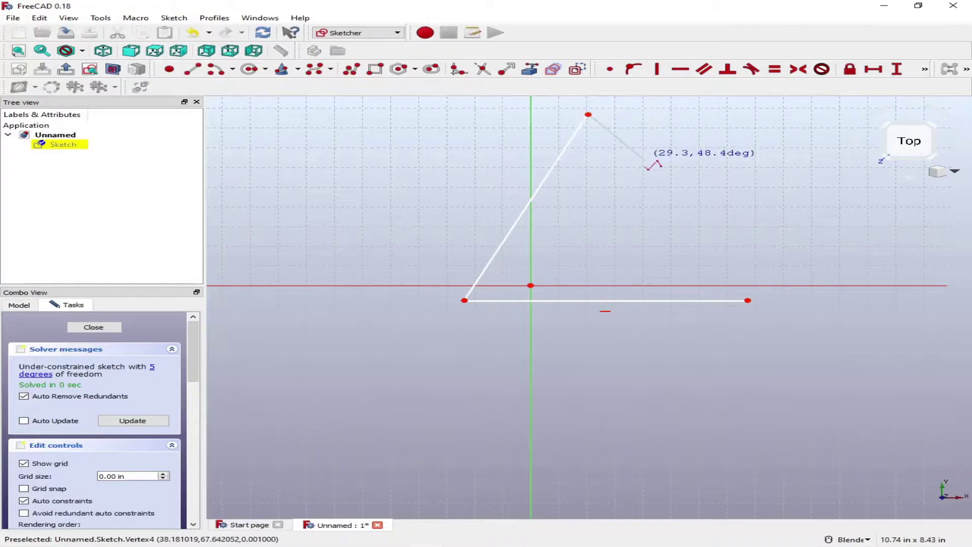
{"action": "left_click", "coordinate": [710, 221]}
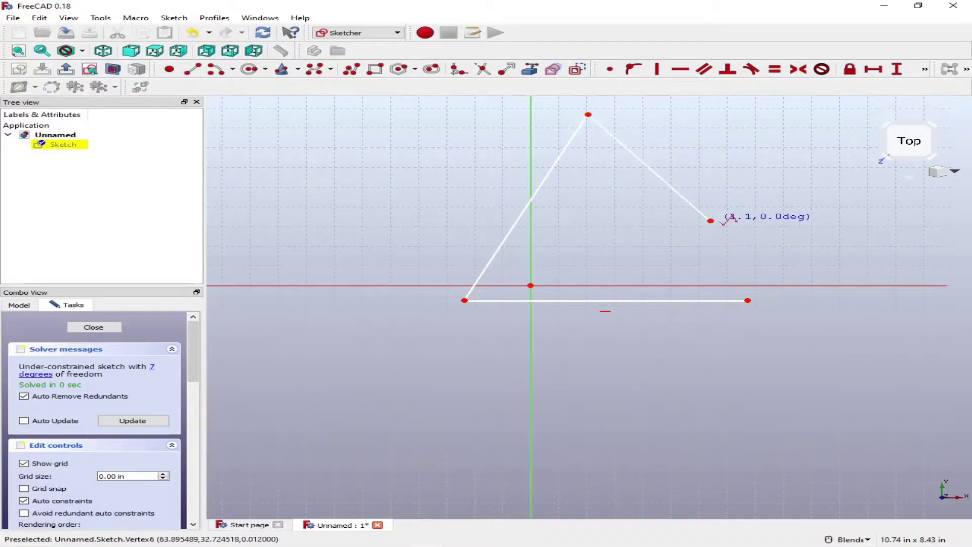
{"action": "left_click", "coordinate": [746, 195]}
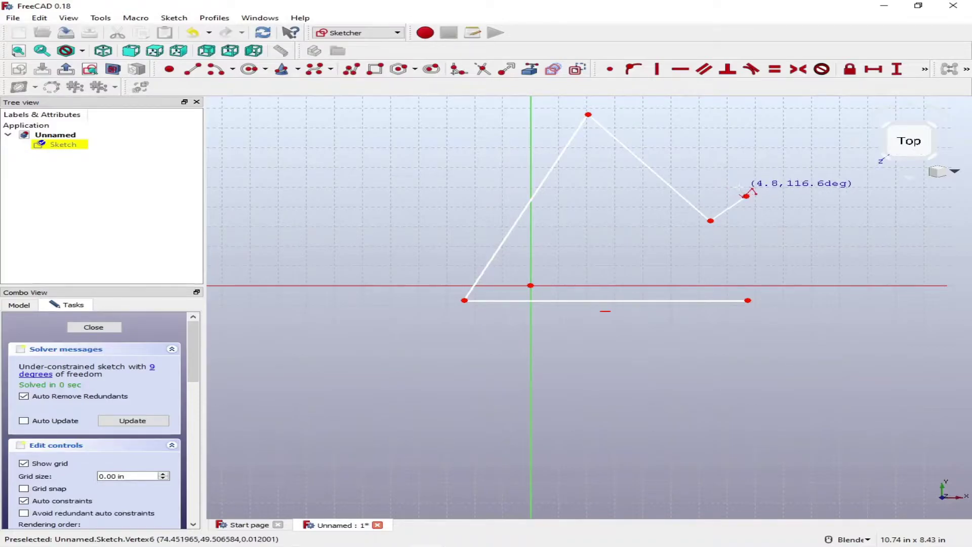
- Continue the polyline around the lip tip as an outer outline with a base about 4.4 in long, closing it at the start point
{"action": "left_click", "coordinate": [738, 187]}
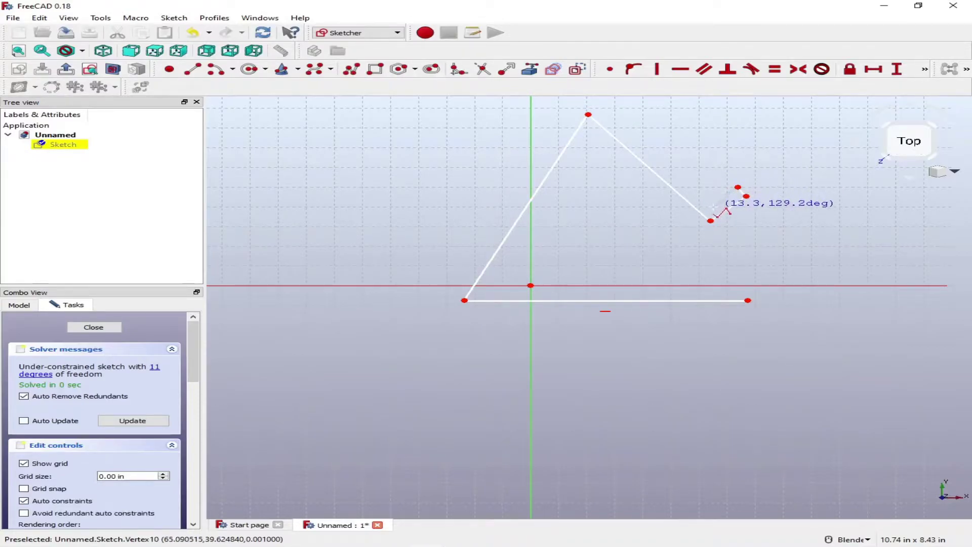
{"action": "left_click", "coordinate": [713, 209]}
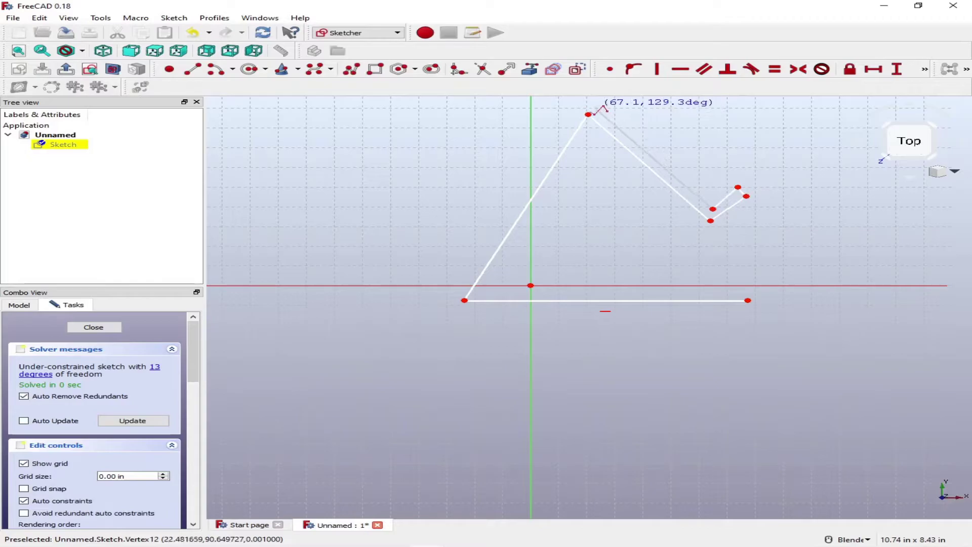
{"action": "left_click", "coordinate": [584, 98]}
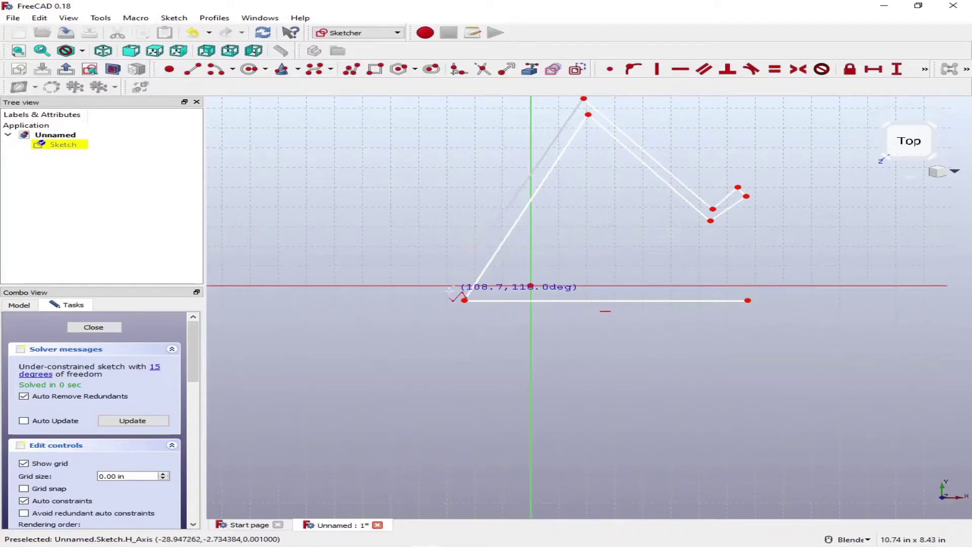
{"action": "left_click", "coordinate": [437, 315]}
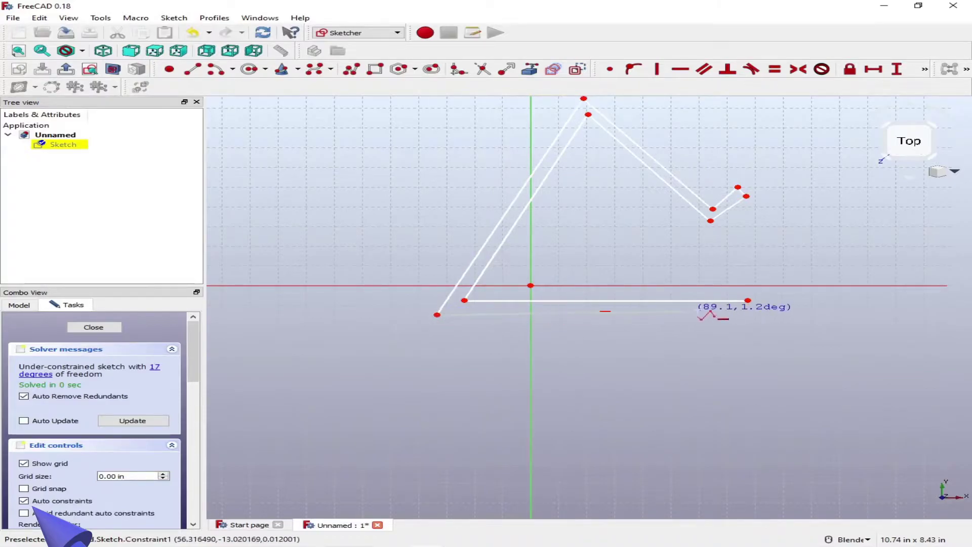
{"action": "left_click", "coordinate": [752, 312]}
{"action": "scroll", "coordinate": [757, 306], "scroll_direction": "up", "scroll_amount": 3}
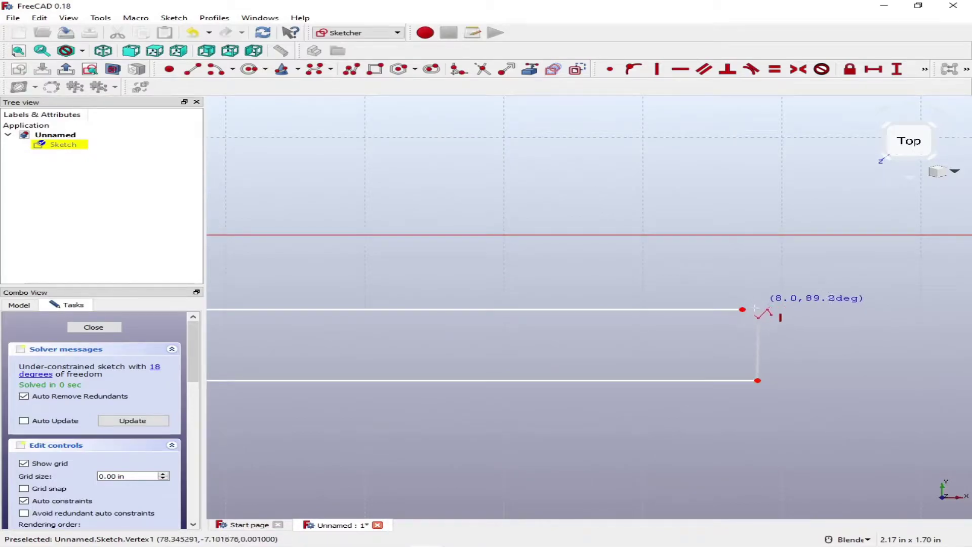
{"action": "left_click", "coordinate": [746, 309]}
{"action": "scroll", "coordinate": [790, 271], "scroll_direction": "down", "scroll_amount": 4}
{"action": "scroll", "coordinate": [774, 268], "scroll_direction": "down", "scroll_amount": 4}
{"action": "scroll", "coordinate": [736, 117], "scroll_direction": "up", "scroll_amount": 2}
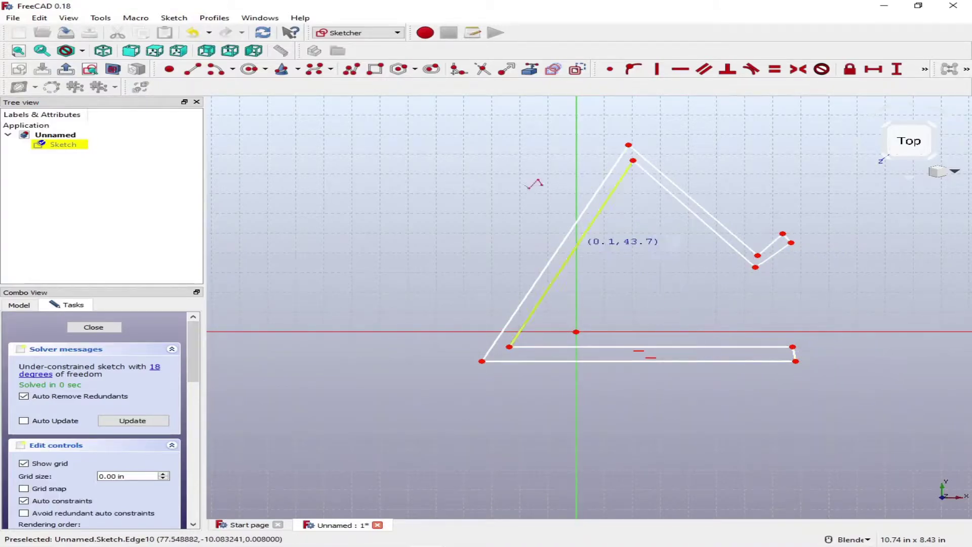
- Constrain the short end edge of the base vertical and make the lip's end edge perpendicular to its long edge
{"action": "left_click", "coordinate": [658, 69]}
{"action": "left_click", "coordinate": [794, 354]}
{"action": "left_click", "coordinate": [727, 69]}
{"action": "left_click", "coordinate": [783, 249]}
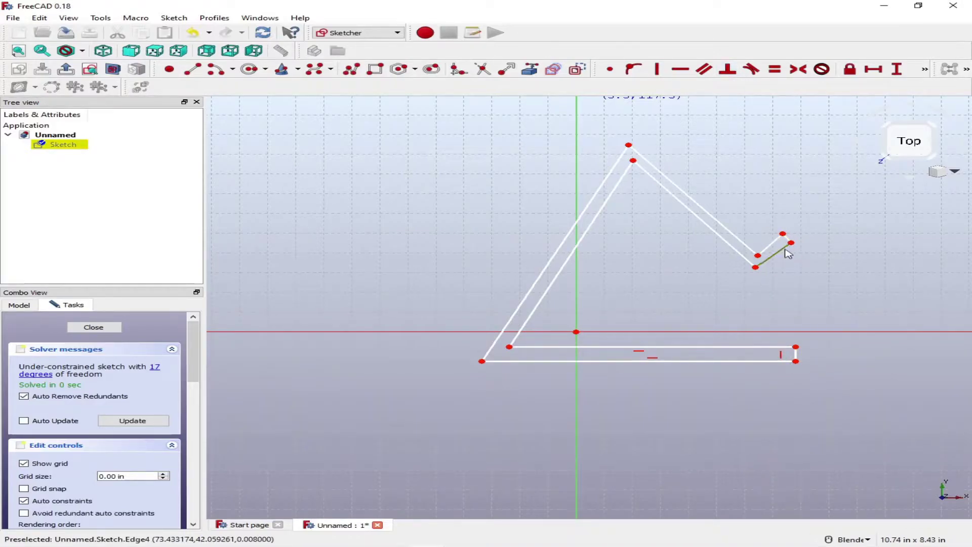
{"action": "left_click", "coordinate": [779, 239]}
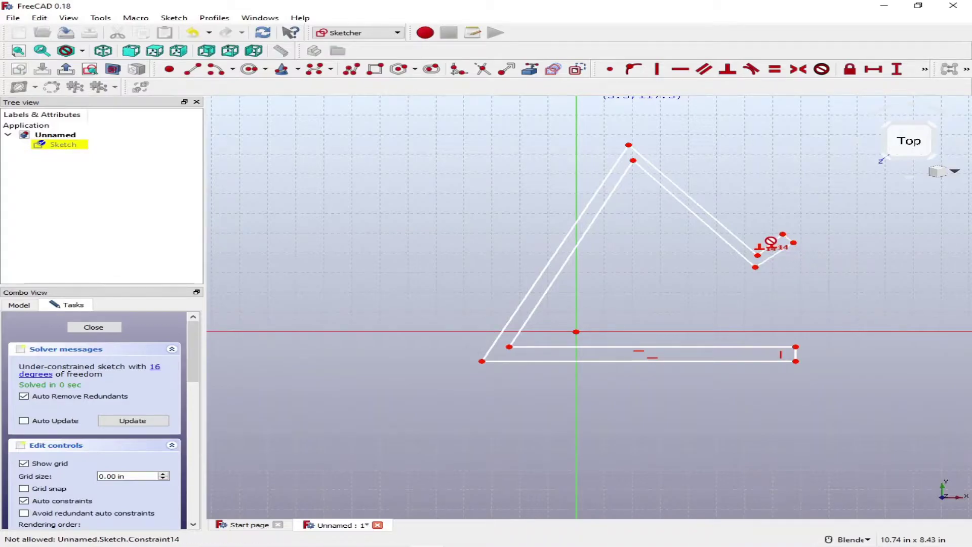
- Constrain the two long edges of the lip parallel to each other
{"action": "left_click", "coordinate": [711, 75]}
{"action": "left_click", "coordinate": [773, 257]}
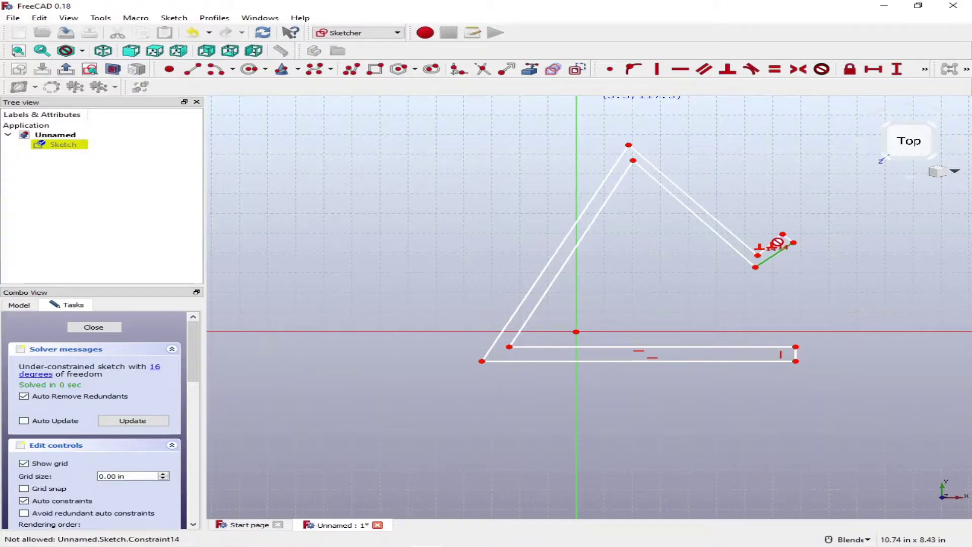
{"action": "scroll", "coordinate": [772, 247], "scroll_direction": "up", "scroll_amount": 5}
{"action": "left_click", "coordinate": [770, 245]}
{"action": "scroll", "coordinate": [773, 247], "scroll_direction": "down", "scroll_amount": 4}
{"action": "scroll", "coordinate": [780, 271], "scroll_direction": "down", "scroll_amount": 5}
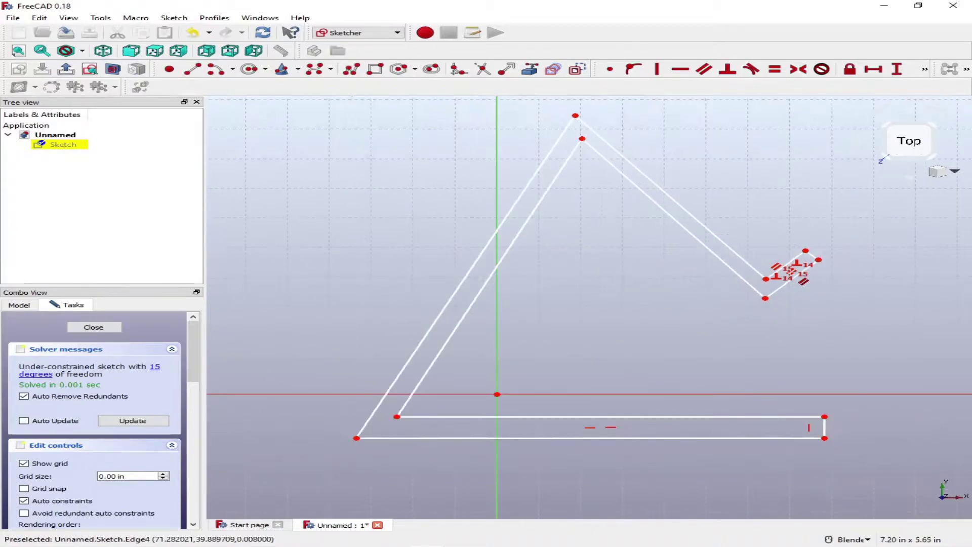
- Constrain the two edges of the descending arm parallel, and likewise the two edges of the slanted upright
{"action": "left_click", "coordinate": [736, 258]}
{"action": "left_click", "coordinate": [749, 256]}
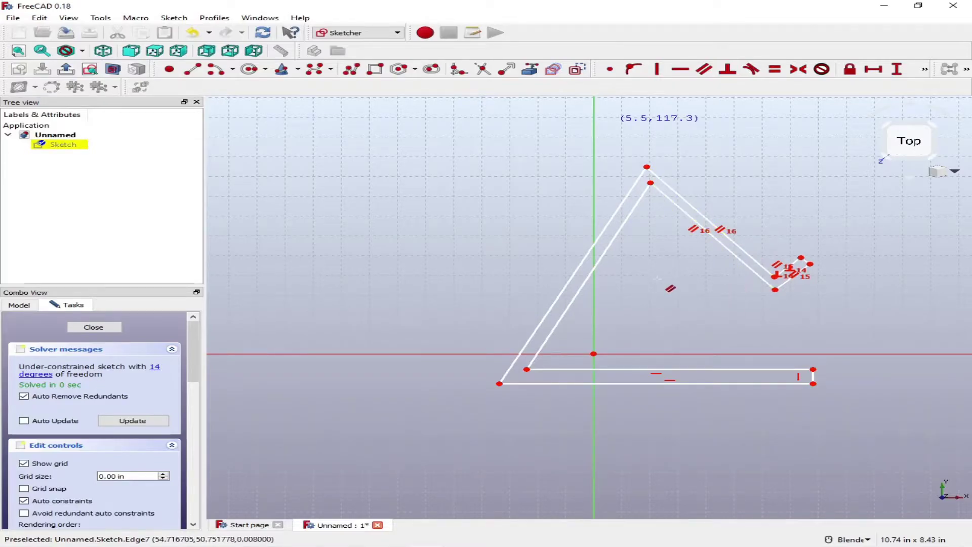
{"action": "left_click", "coordinate": [606, 251]}
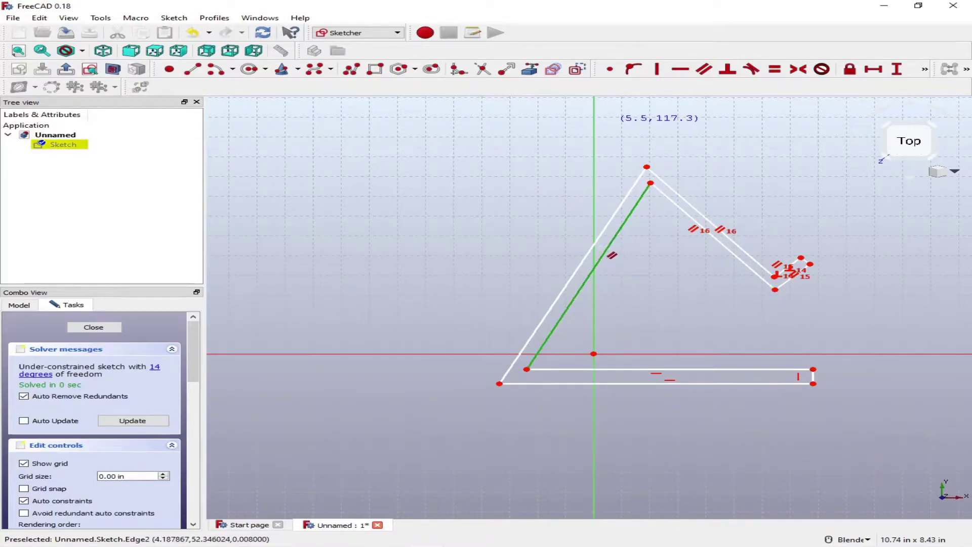
{"action": "left_click", "coordinate": [596, 242]}
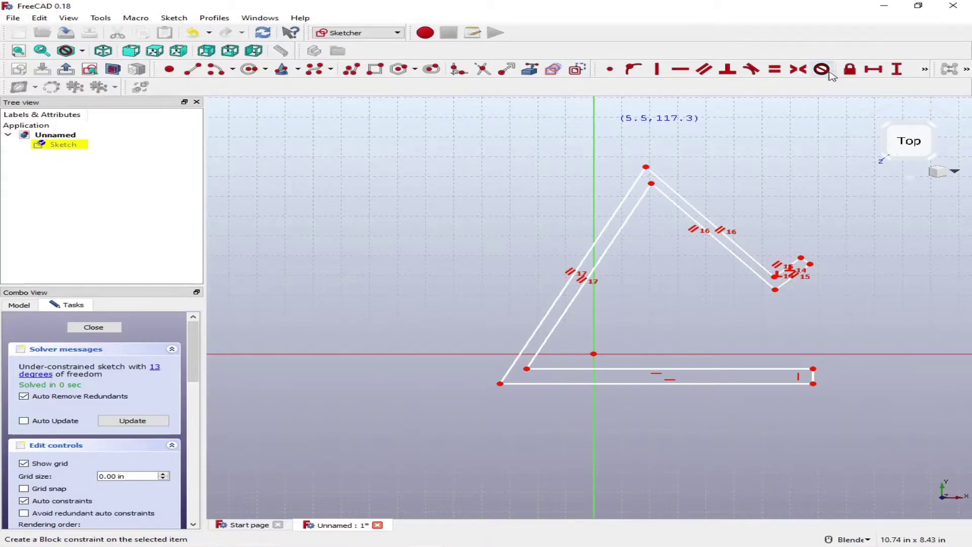
{"action": "left_click", "coordinate": [927, 71]}
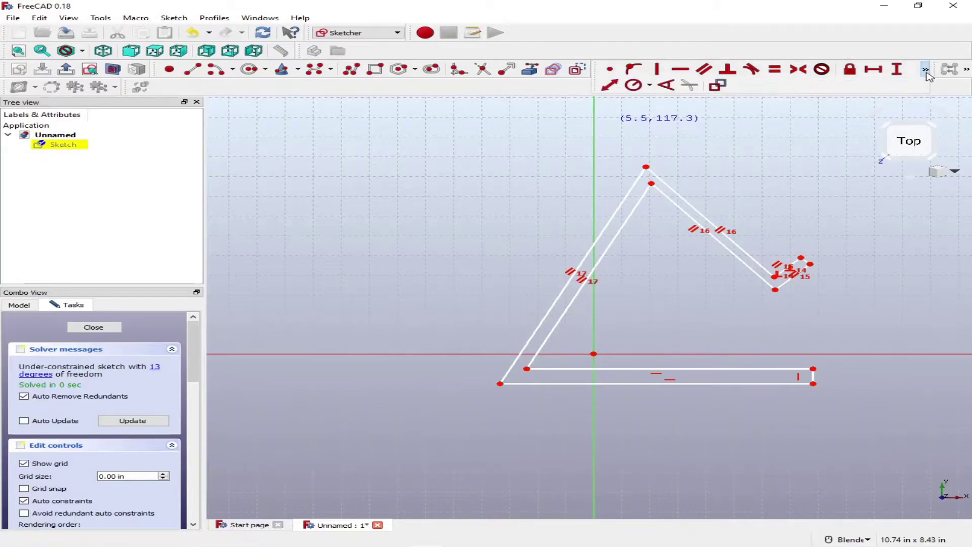
{"action": "left_click", "coordinate": [651, 86]}
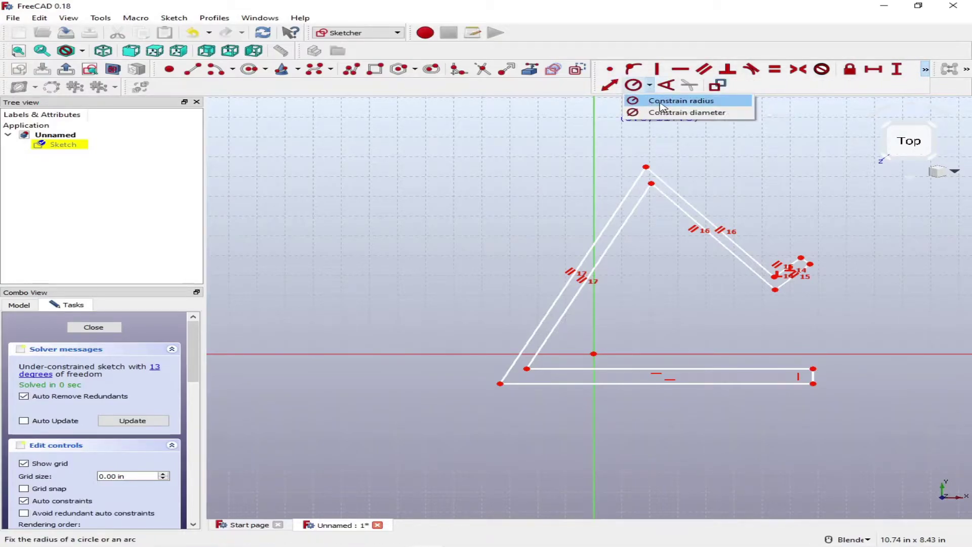
{"action": "left_click", "coordinate": [653, 103]}
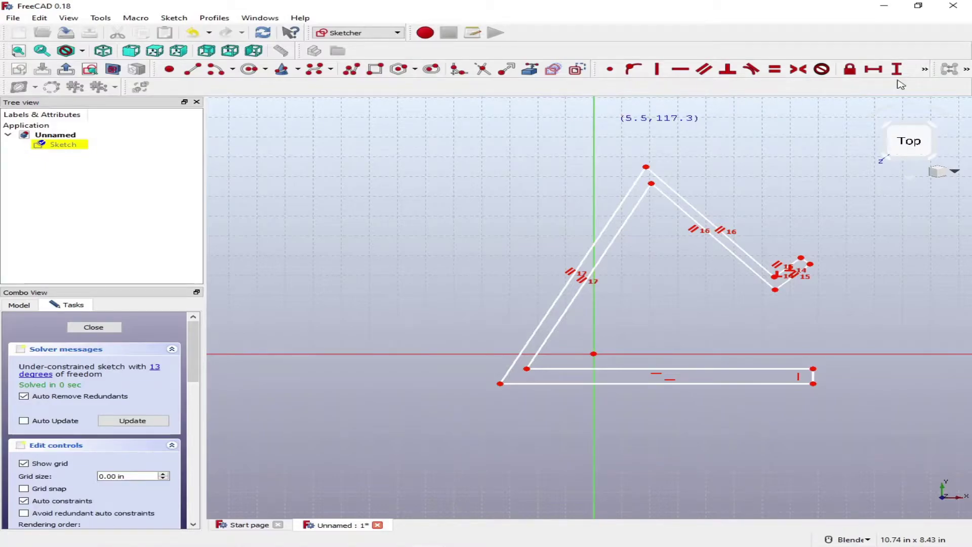
- Constrain the angle between the inner base edge and the inner upright edge to 75 degrees
{"action": "left_click", "coordinate": [927, 72]}
{"action": "left_click", "coordinate": [925, 68]}
{"action": "left_click", "coordinate": [667, 84]}
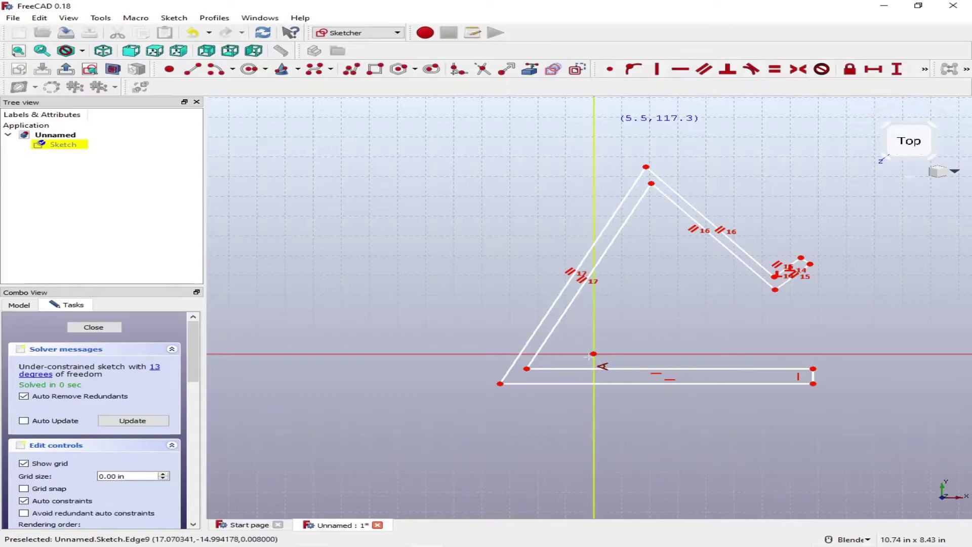
{"action": "left_click", "coordinate": [568, 369]}
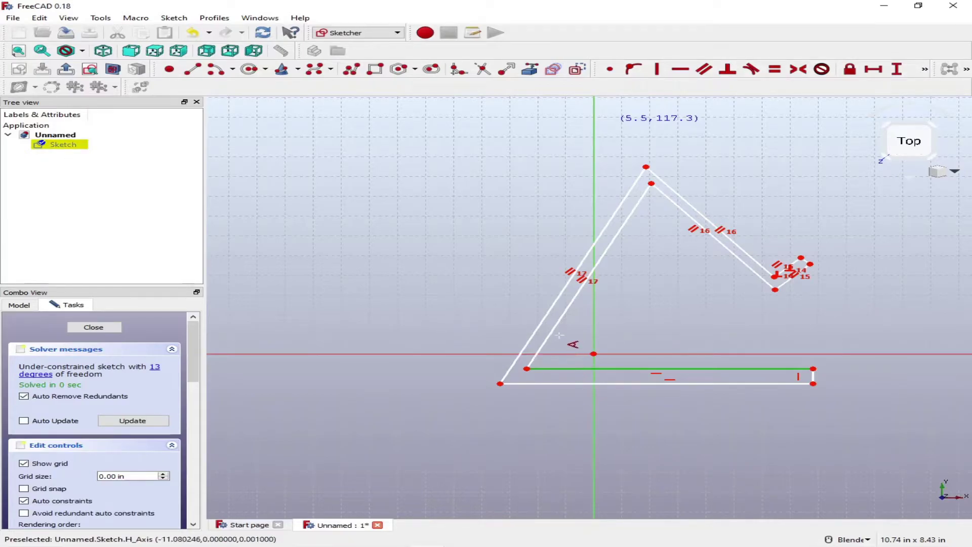
{"action": "left_click", "coordinate": [557, 329]}
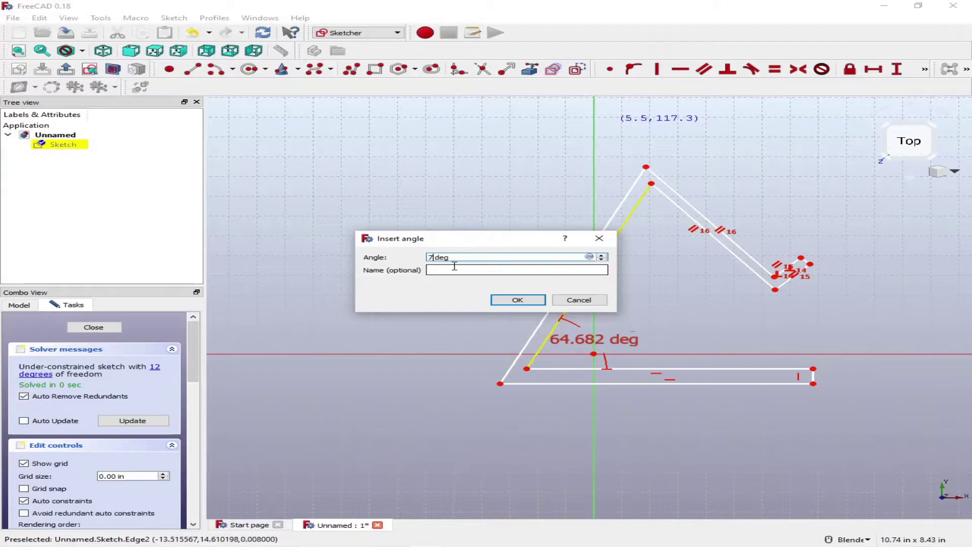
{"action": "key", "text": "Return"}
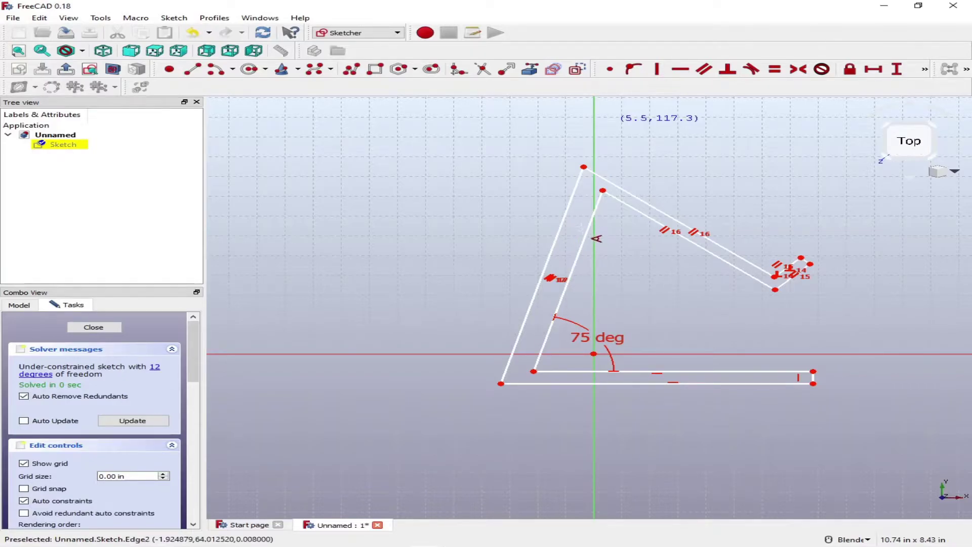
- Constrain the angle between the inner edges of the upright and the descending arm to 60 degrees
{"action": "left_click", "coordinate": [583, 243]}
{"action": "left_click", "coordinate": [637, 210]}
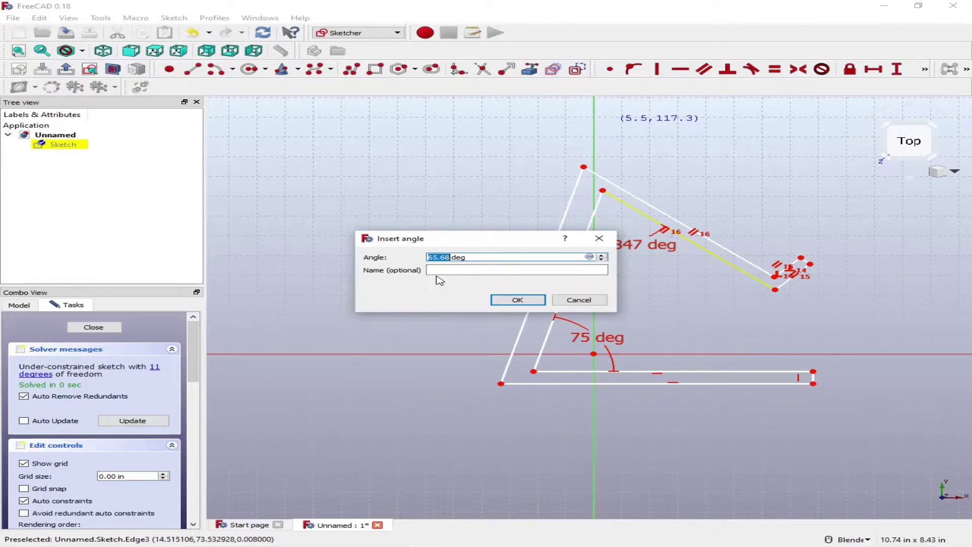
{"action": "key", "text": "Return"}
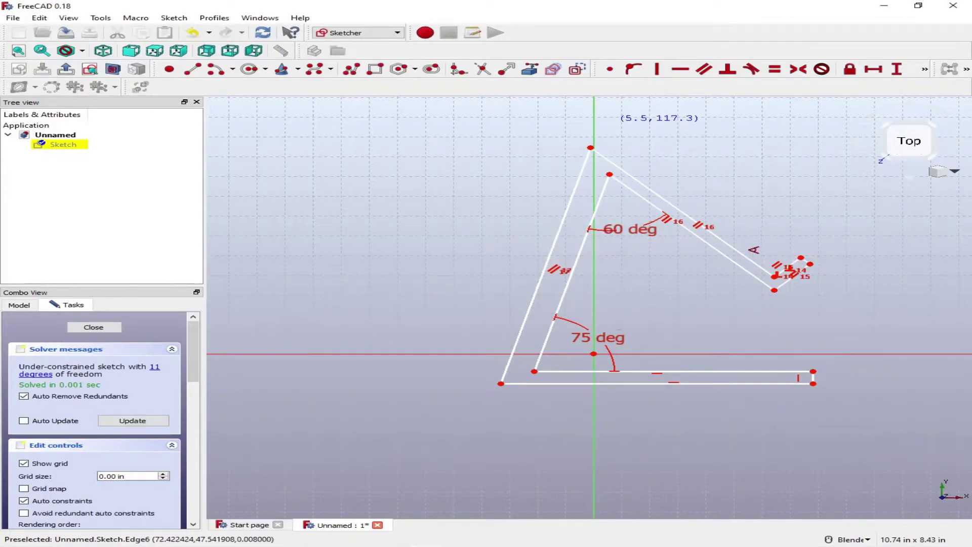
- Constrain the angle between the arm's outer edge and the adjoining lip edge to 75 degrees
{"action": "left_click", "coordinate": [765, 269]}
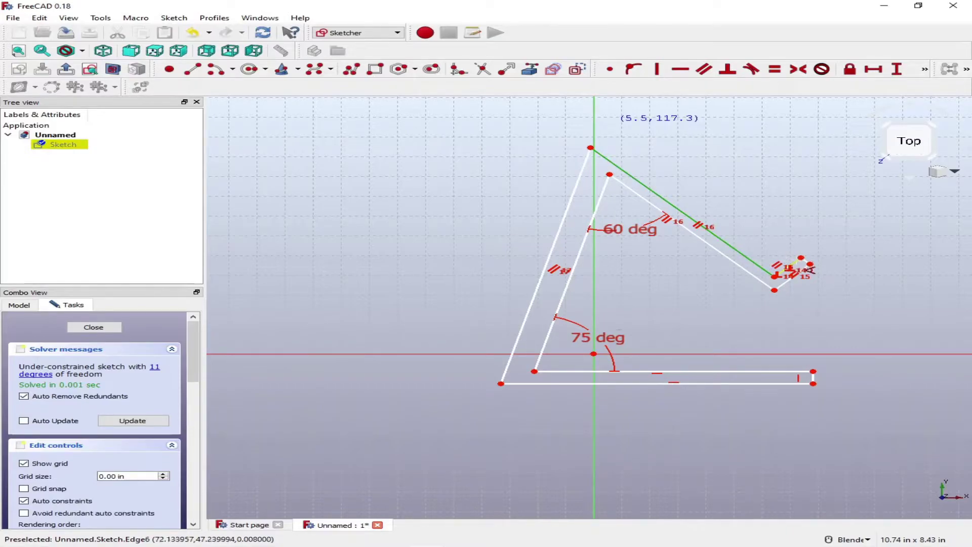
{"action": "left_click", "coordinate": [799, 267]}
{"action": "type", "text": "75"}
{"action": "key", "text": "Return"}
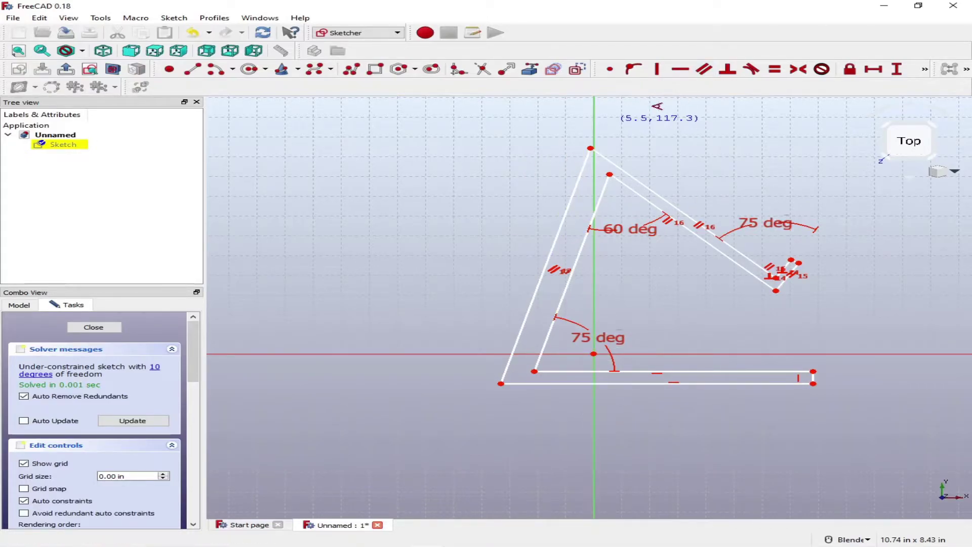
- Constrain the horizontal length of the base's lower edge to 3 in
{"action": "left_click", "coordinate": [873, 69]}
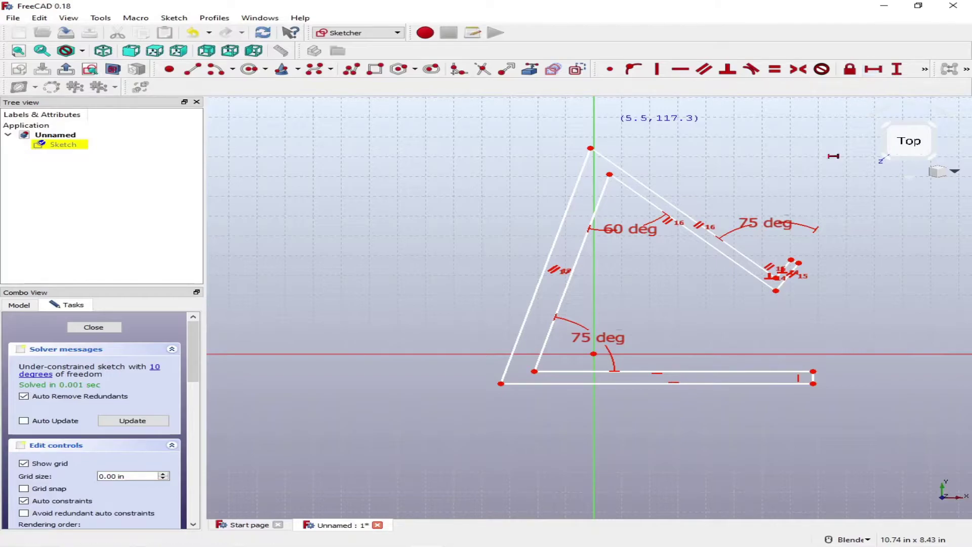
{"action": "left_click", "coordinate": [714, 383]}
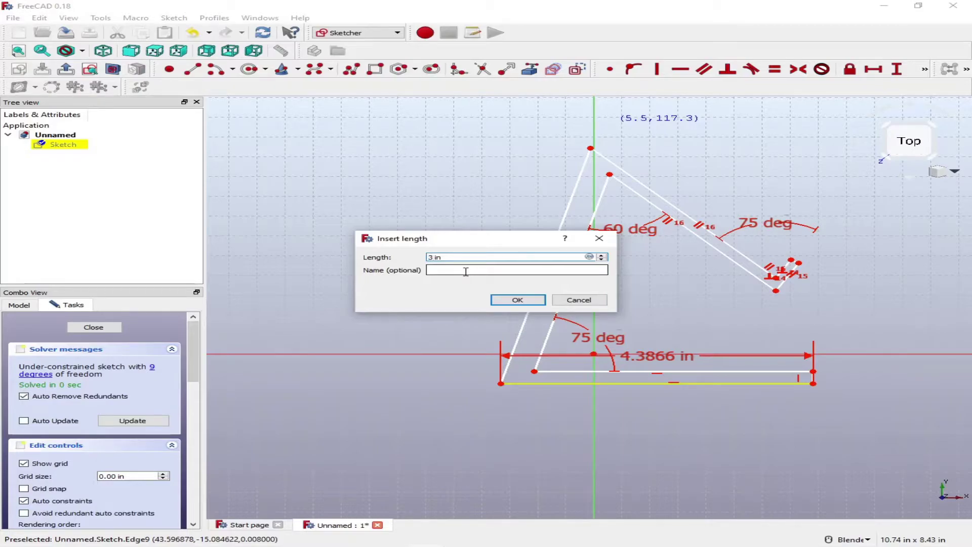
{"action": "key", "text": "Return"}
- Constrain the height of the base's short vertical end edge to 0.12 in
{"action": "scroll", "coordinate": [586, 351], "scroll_direction": "up", "scroll_amount": 2}
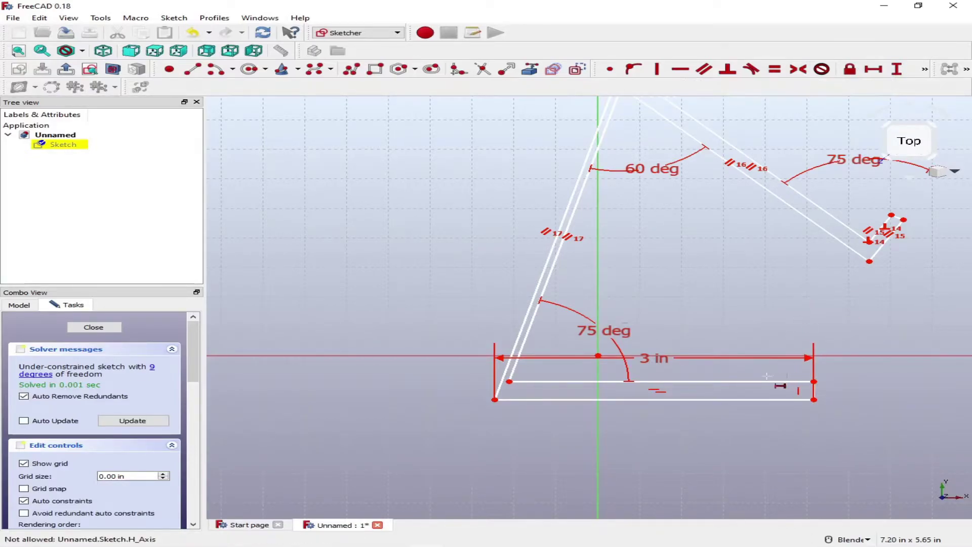
{"action": "left_click", "coordinate": [899, 70]}
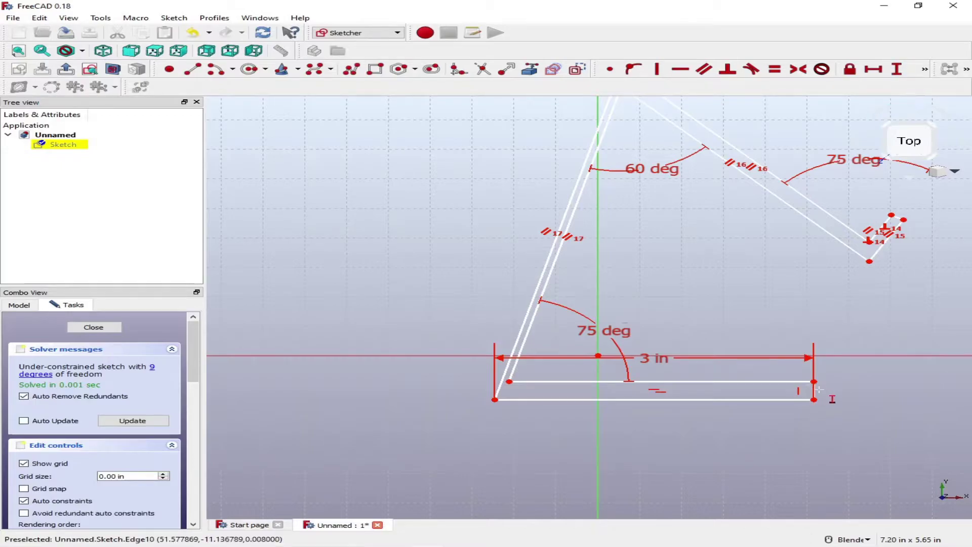
{"action": "left_click", "coordinate": [815, 390]}
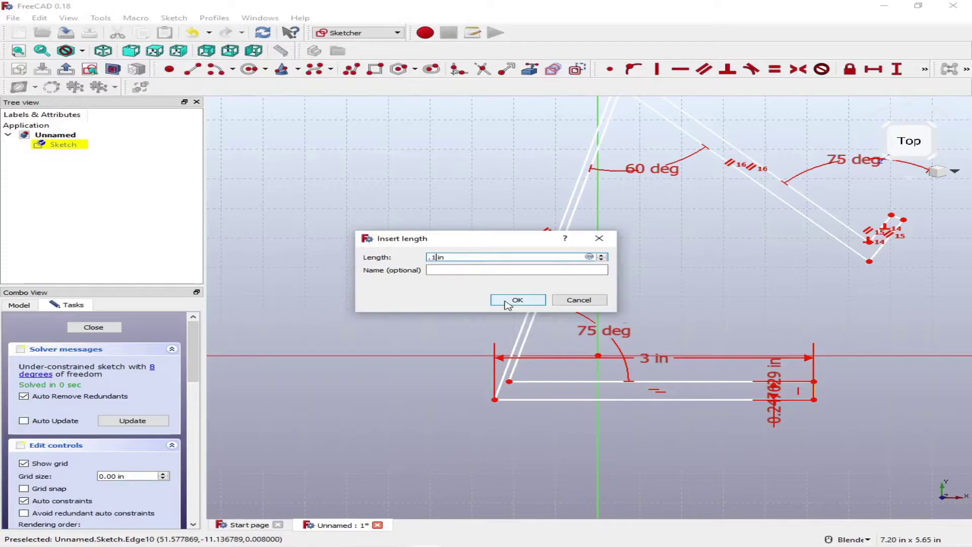
{"action": "left_click", "coordinate": [507, 303]}
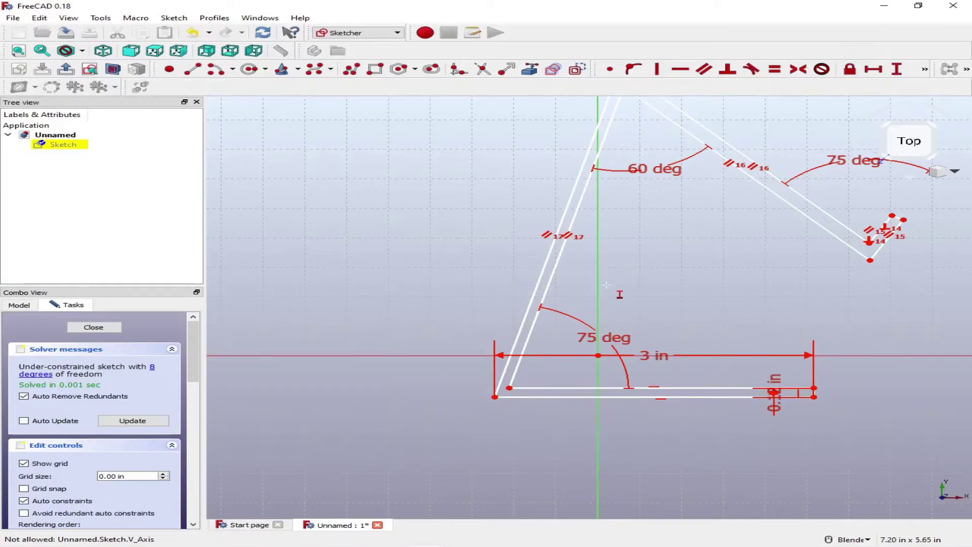
{"action": "scroll", "coordinate": [654, 244], "scroll_direction": "down", "scroll_amount": 2}
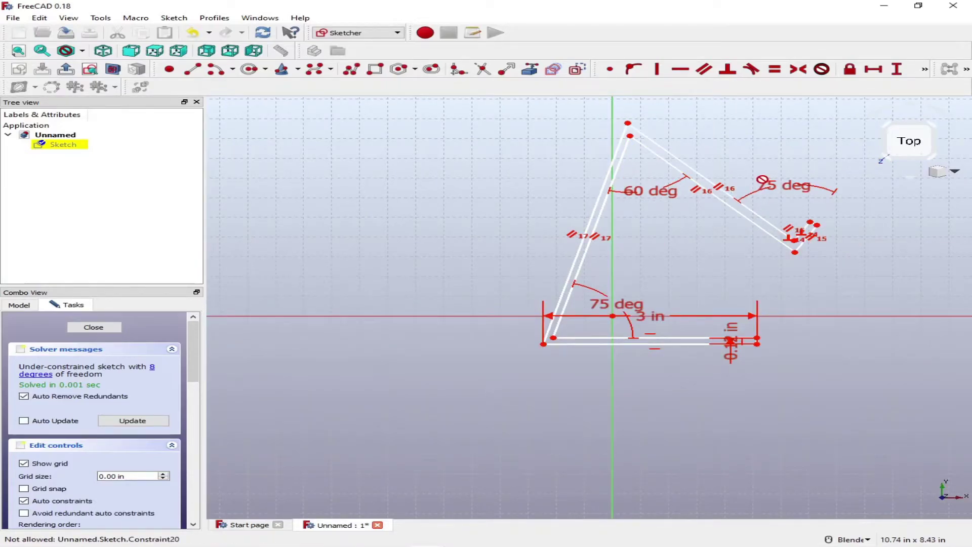
{"action": "scroll", "coordinate": [813, 223], "scroll_direction": "up", "scroll_amount": 4}
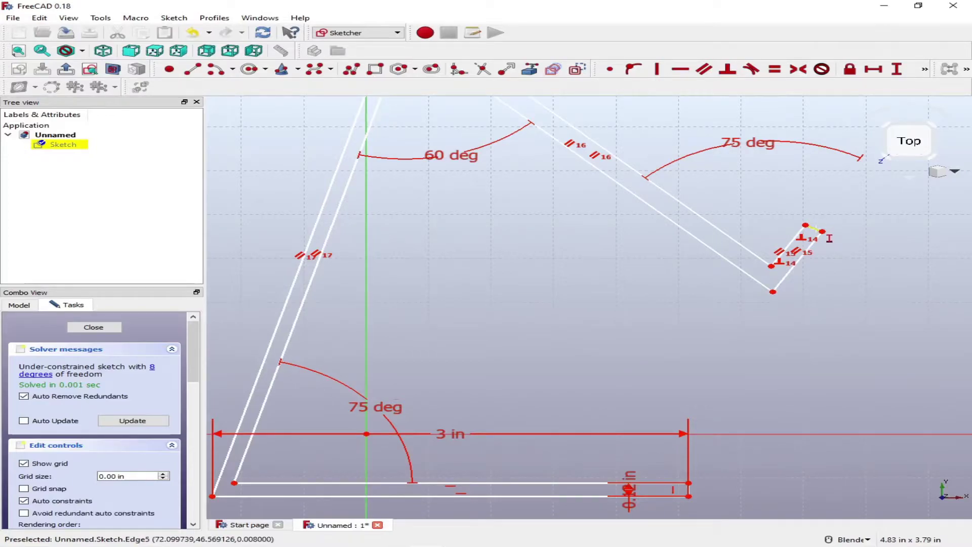
{"action": "left_click", "coordinate": [819, 230]}
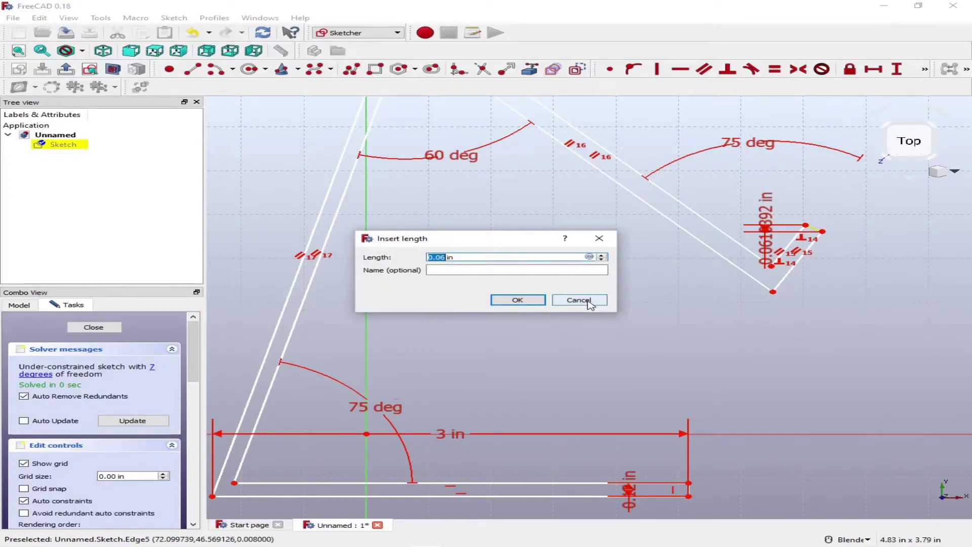
{"action": "left_click", "coordinate": [588, 302]}
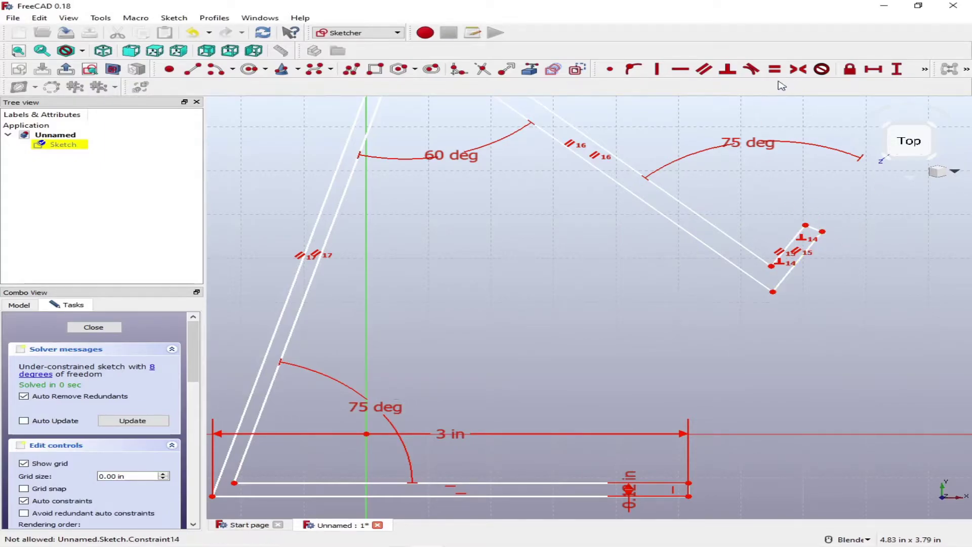
- Constrain the distance between the two end points of the lip's short edge to 0.12 in and place the dimension clear of the profile
{"action": "left_click", "coordinate": [897, 69]}
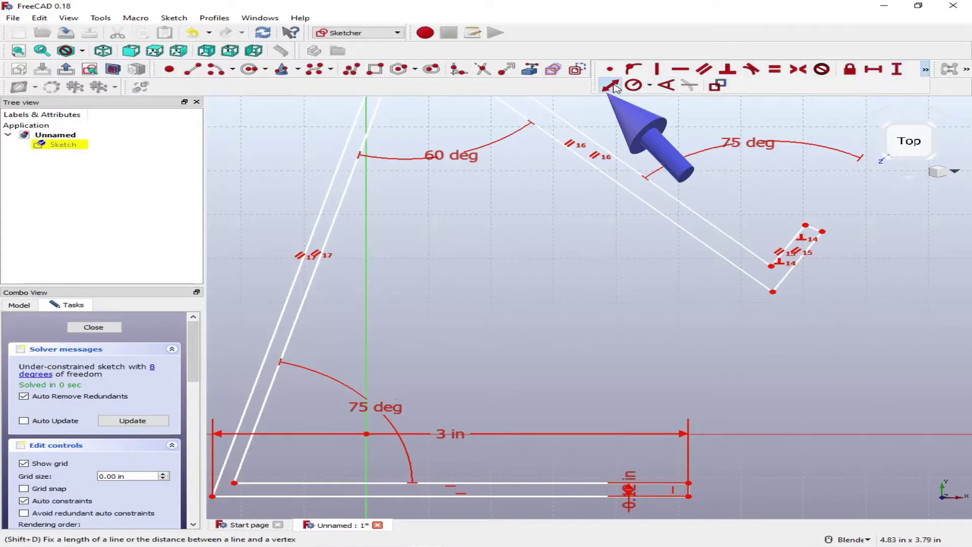
{"action": "left_click", "coordinate": [823, 232]}
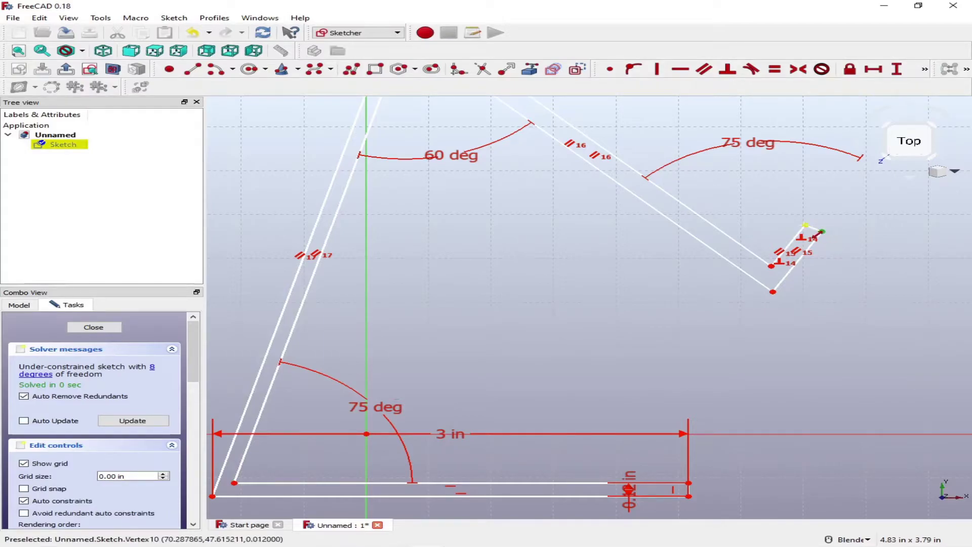
{"action": "left_click", "coordinate": [805, 226]}
{"action": "key", "text": "shift+d"}
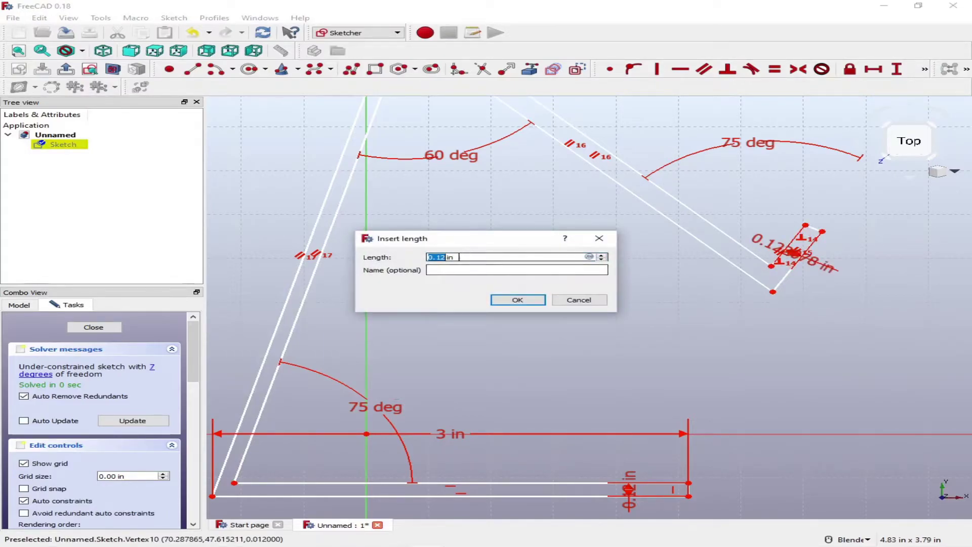
{"action": "left_click", "coordinate": [522, 301]}
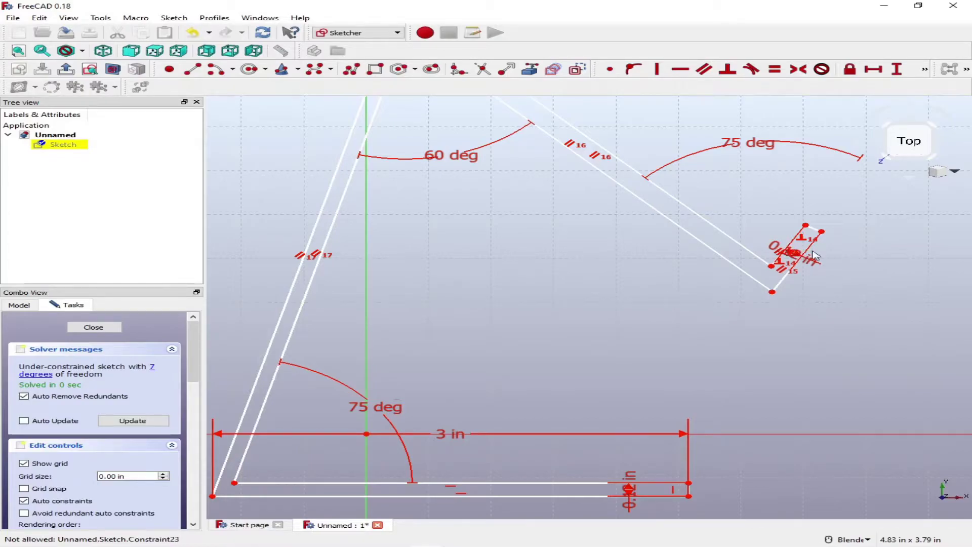
{"action": "mouse_move", "coordinate": [790, 255]}
{"action": "left_mouse_down"}
{"action": "mouse_move", "coordinate": [833, 201]}
{"action": "mouse_move", "coordinate": [853, 196]}
{"action": "left_mouse_up"}
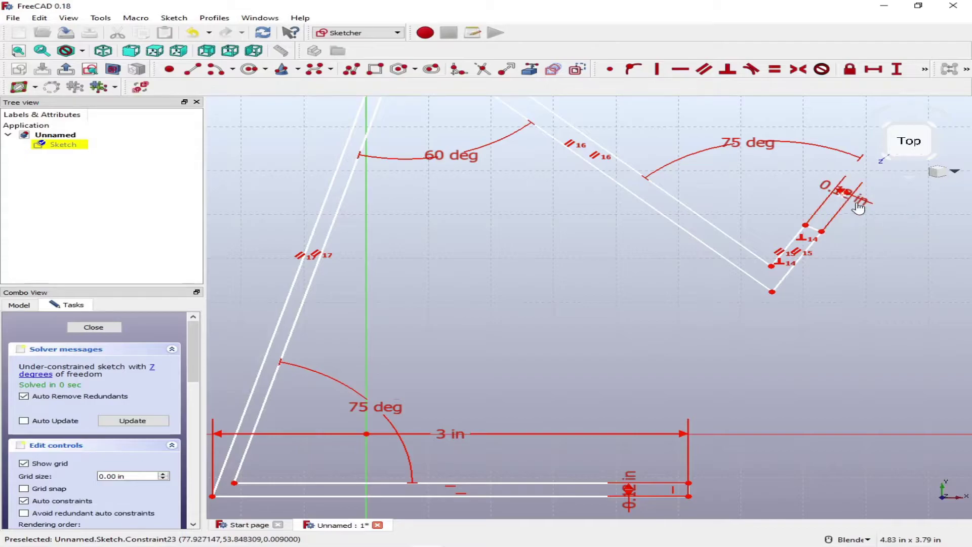
{"action": "left_click_drag", "start_coordinate": [876, 214], "coordinate": [917, 231]}
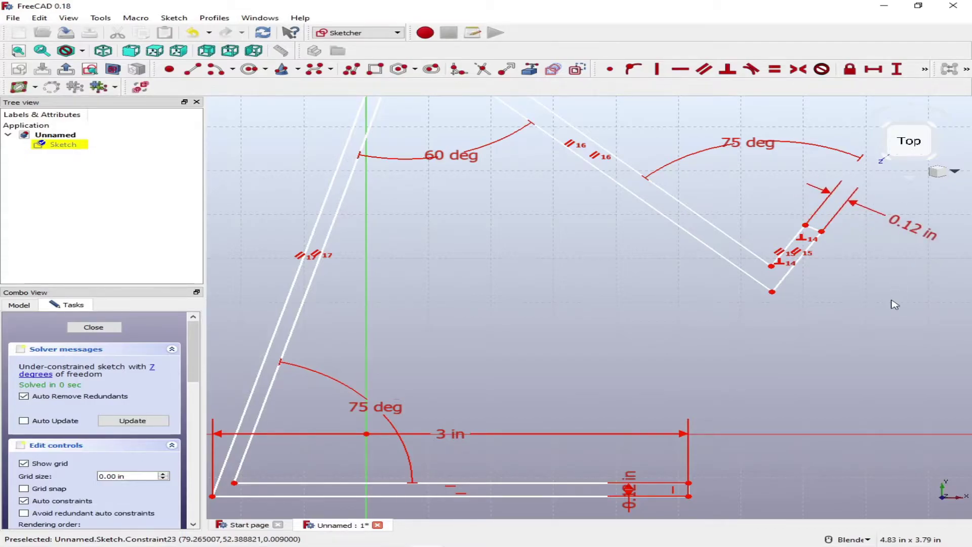
{"action": "scroll", "coordinate": [837, 290], "scroll_direction": "down", "scroll_amount": 2}
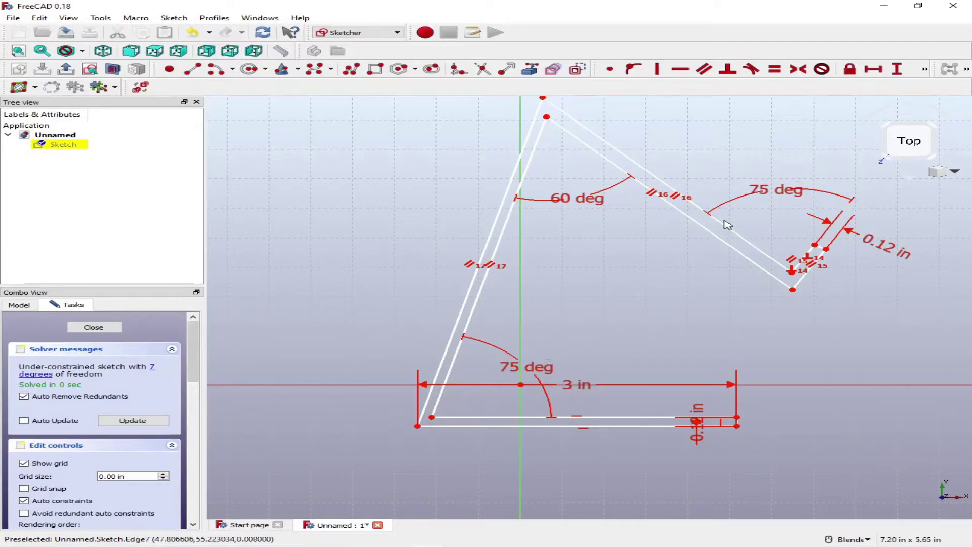
{"action": "left_click", "coordinate": [925, 69]}
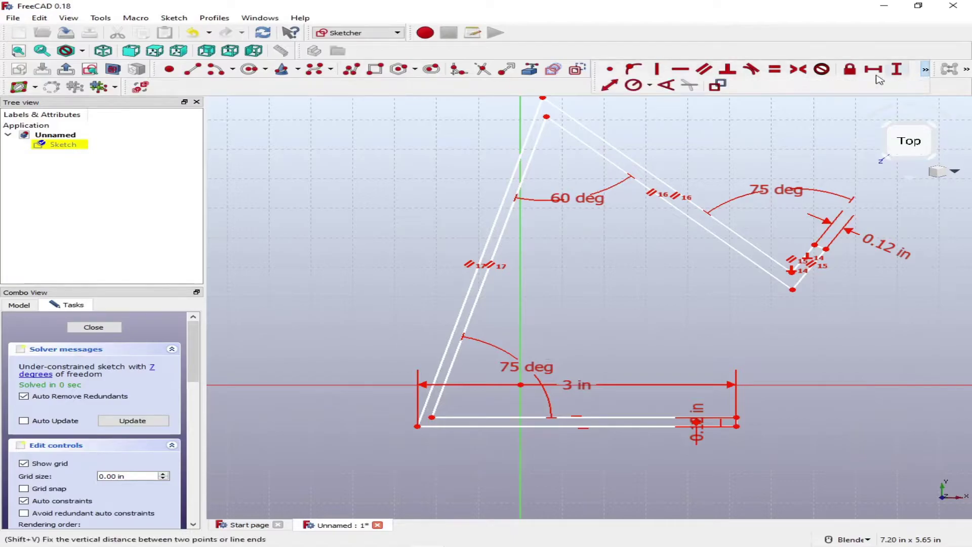
{"action": "left_click", "coordinate": [612, 86]}
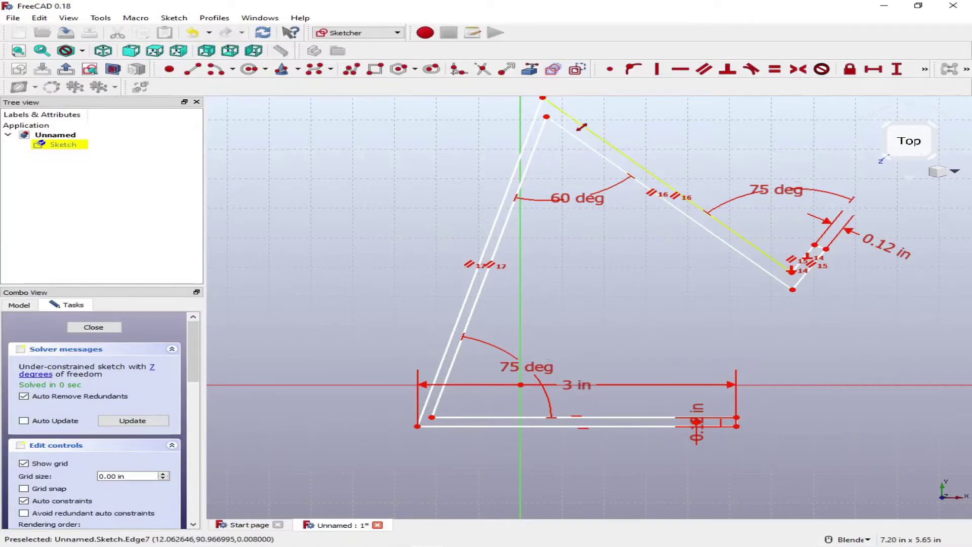
{"action": "left_click", "coordinate": [565, 131]}
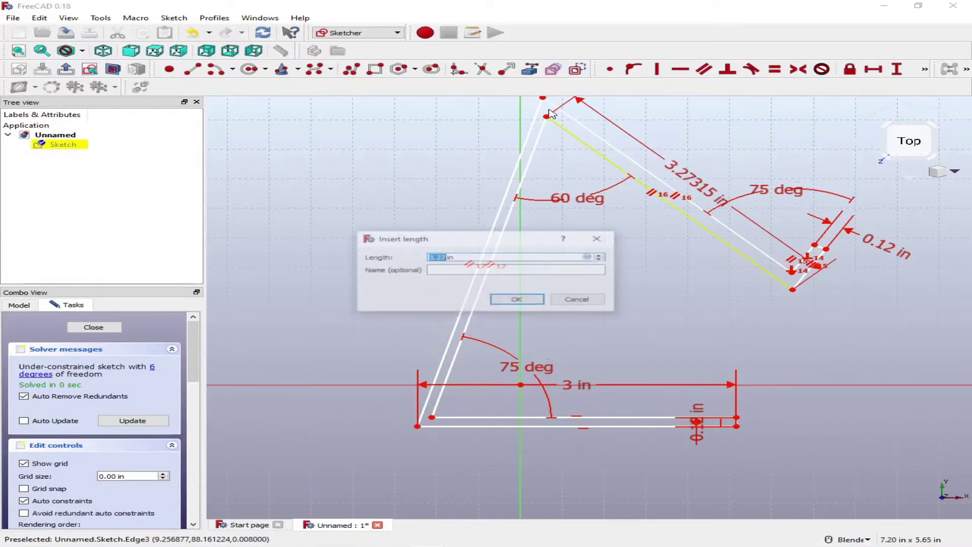
{"action": "left_click", "coordinate": [578, 299]}
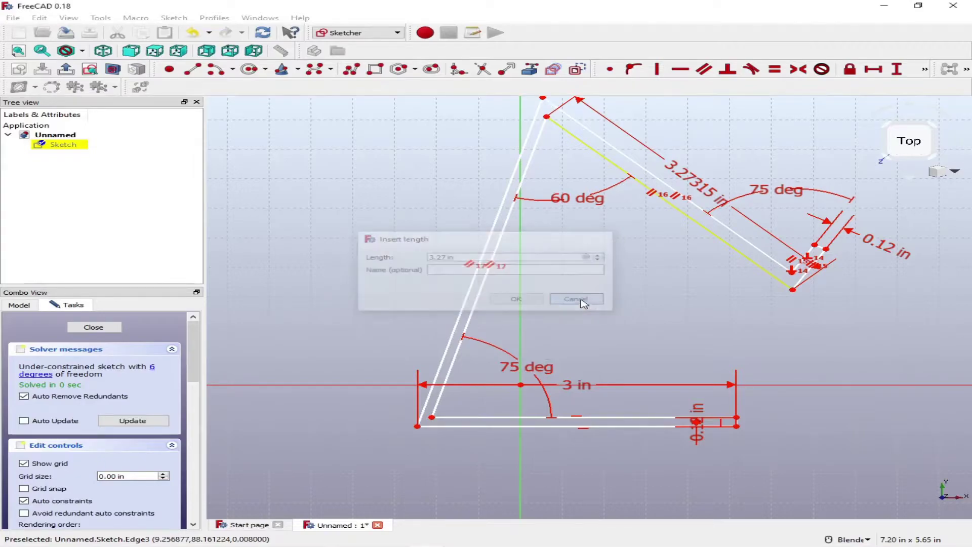
- Constrain the distance from the outer apex point to the descending arm's inner edge to 0.12 in
{"action": "left_click", "coordinate": [925, 70]}
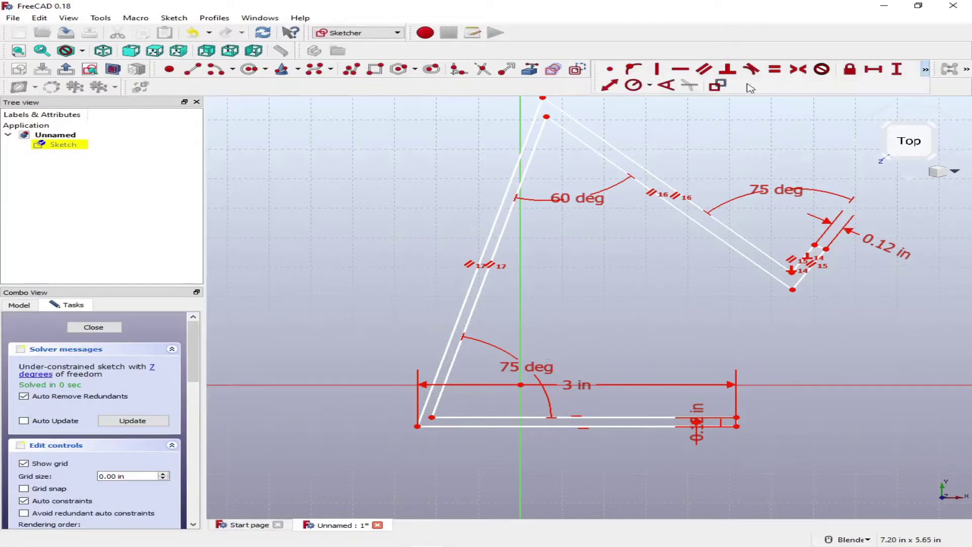
{"action": "left_click", "coordinate": [609, 85]}
{"action": "scroll", "coordinate": [572, 113], "scroll_direction": "up", "scroll_amount": 4}
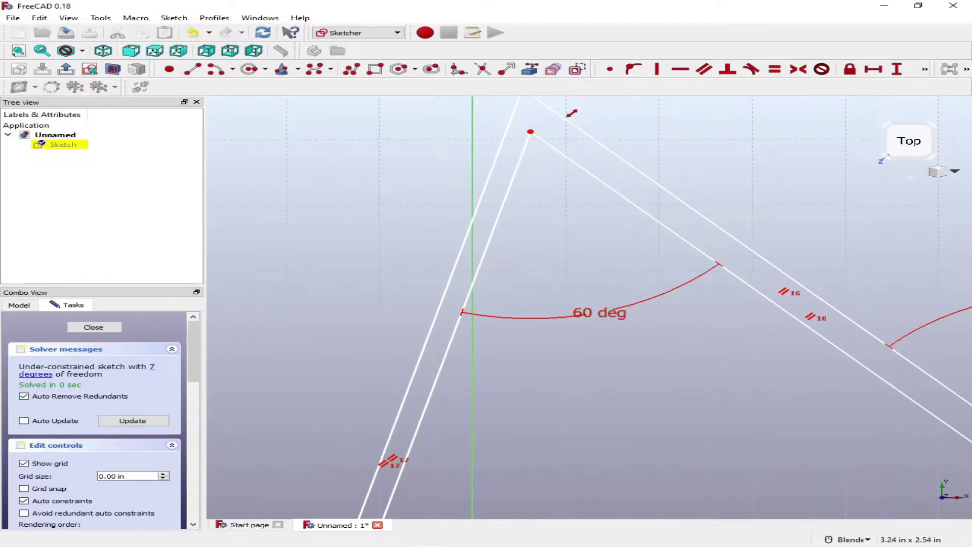
{"action": "scroll", "coordinate": [571, 113], "scroll_direction": "down", "scroll_amount": 4}
{"action": "scroll", "coordinate": [577, 111], "scroll_direction": "up", "scroll_amount": 4}
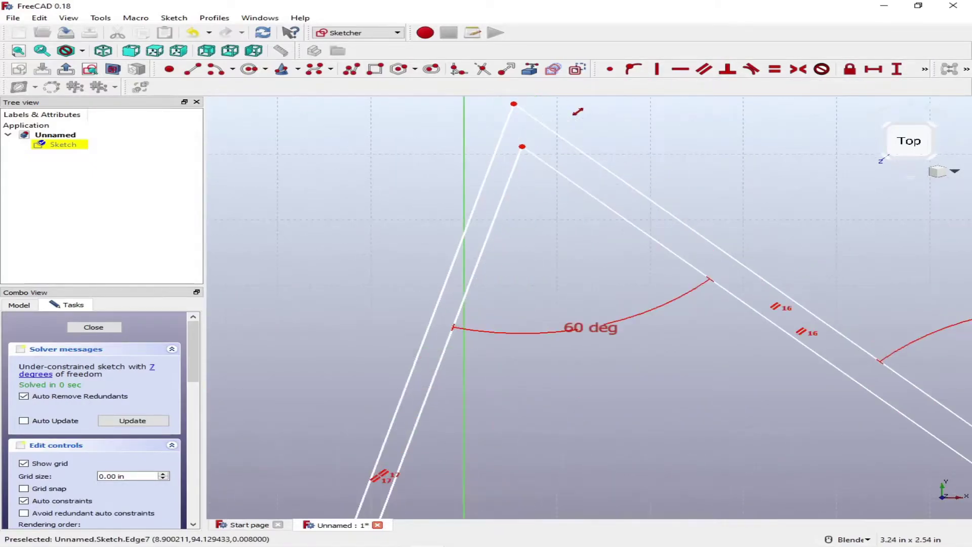
{"action": "left_click", "coordinate": [514, 104]}
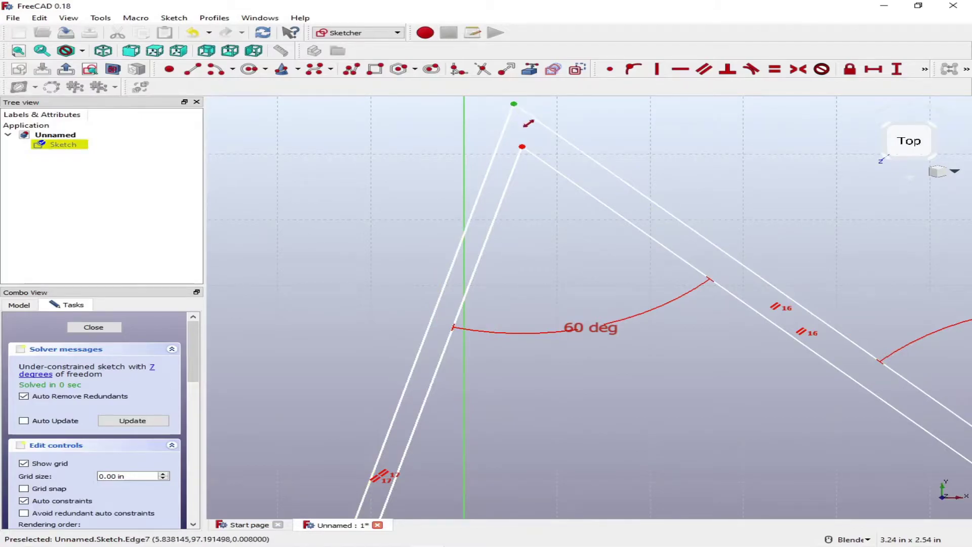
{"action": "left_click", "coordinate": [554, 168]}
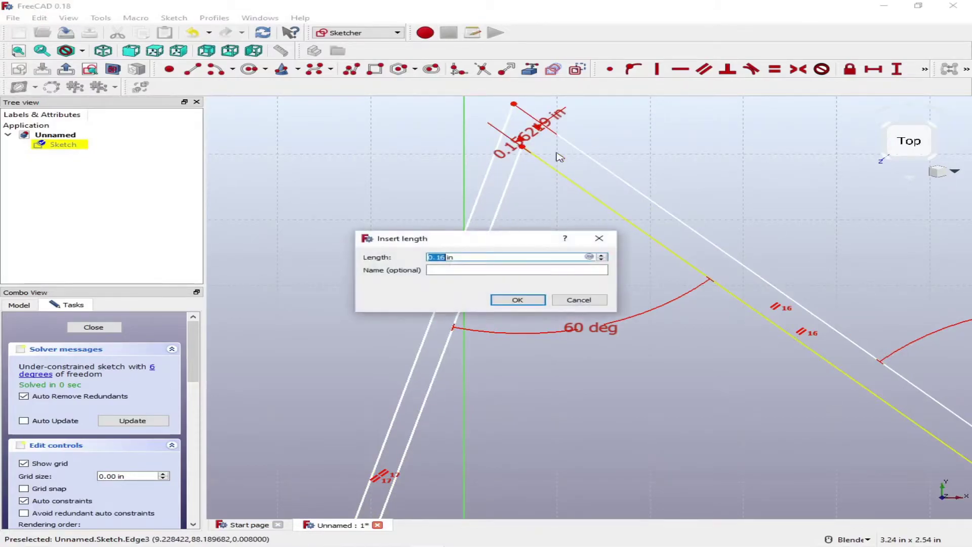
{"action": "type", "text": "0."}
{"action": "key", "text": "Return"}
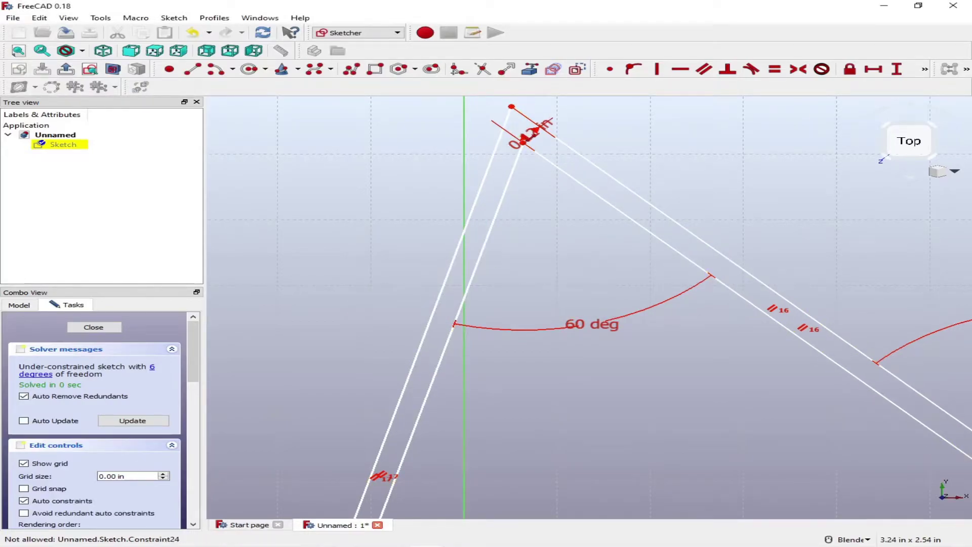
- Move the arm thickness dimension at the apex out beside the slanted upright, clear of the profile lines
{"action": "mouse_move", "coordinate": [526, 134]}
{"action": "left_mouse_down"}
{"action": "mouse_move", "coordinate": [504, 107]}
{"action": "mouse_move", "coordinate": [486, 115]}
{"action": "mouse_move", "coordinate": [471, 108]}
{"action": "left_mouse_up"}
{"action": "scroll", "coordinate": [507, 116], "scroll_direction": "down", "scroll_amount": 4}
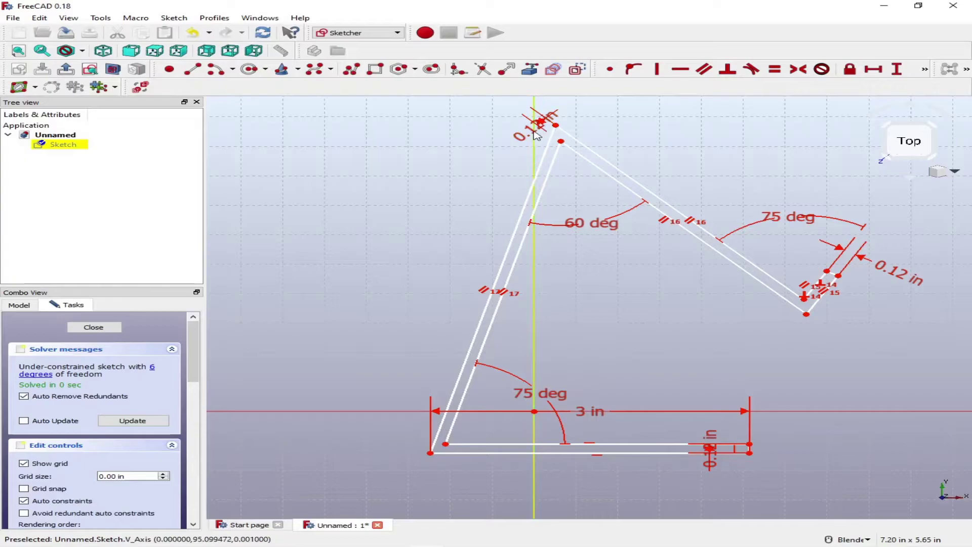
{"action": "left_click_drag", "start_coordinate": [543, 126], "coordinate": [454, 166]}
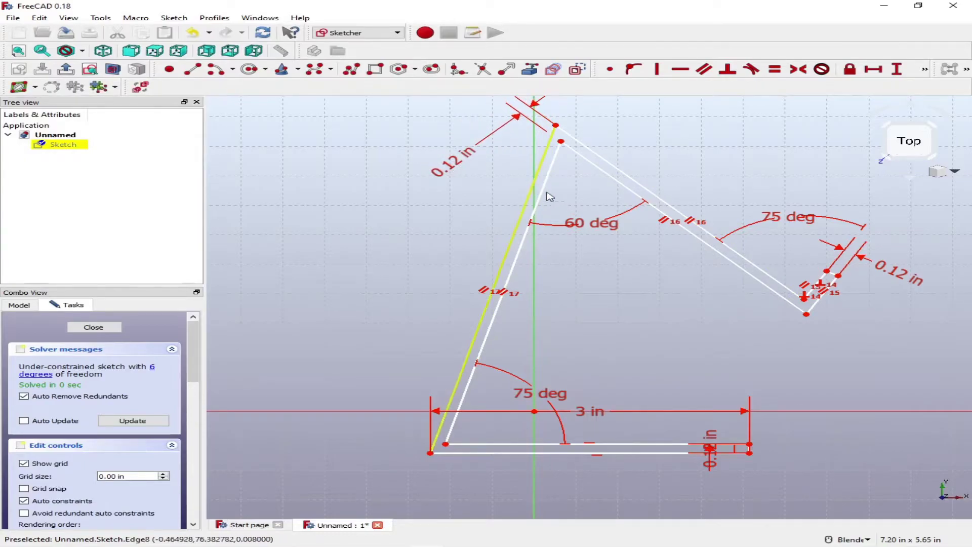
- Constrain the distance from the inner corner of base and upright to the upright's outer edge to 0.12 in
{"action": "left_click", "coordinate": [925, 69]}
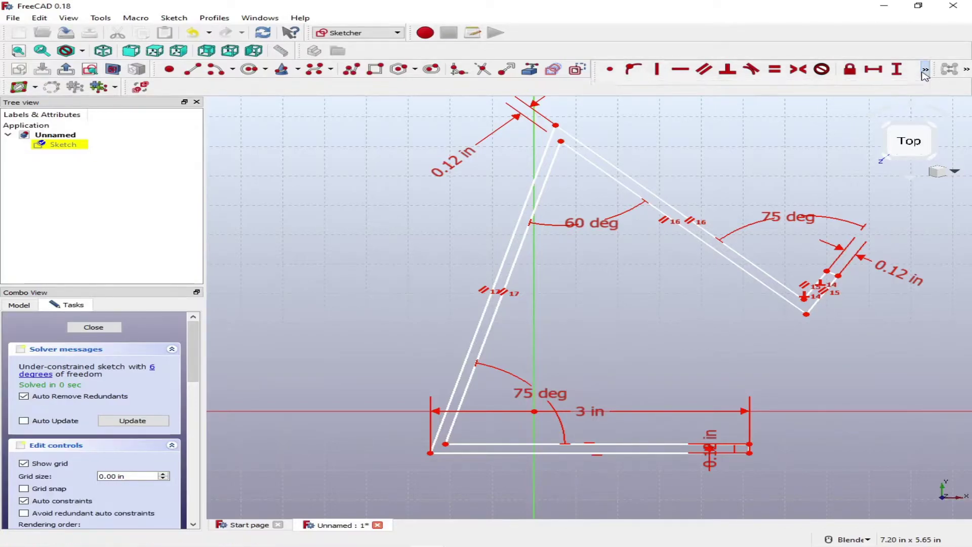
{"action": "left_click", "coordinate": [610, 86]}
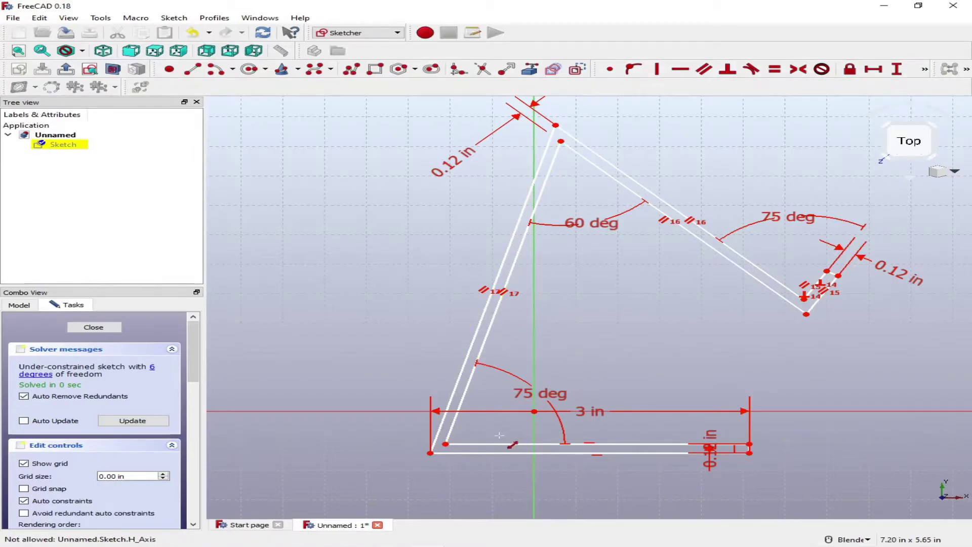
{"action": "left_click", "coordinate": [446, 444]}
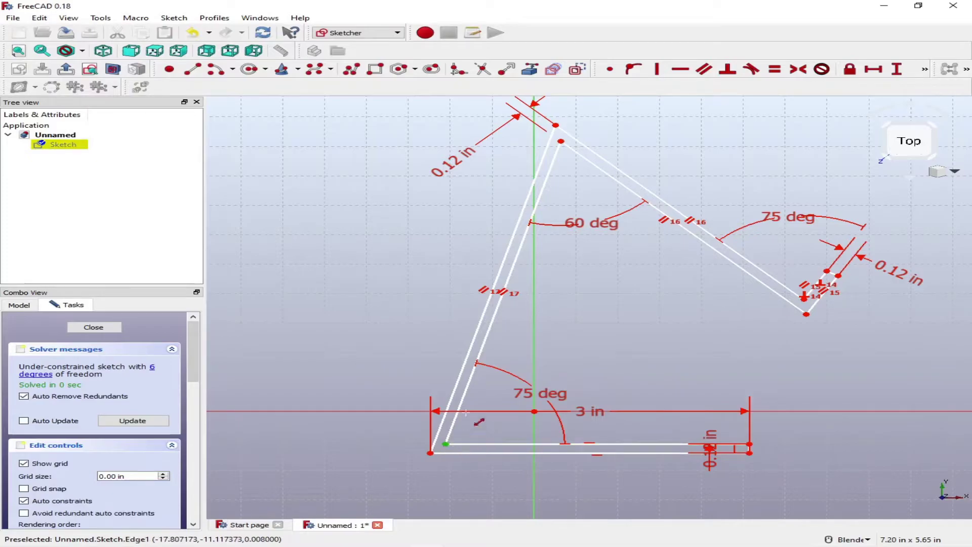
{"action": "left_click", "coordinate": [460, 375]}
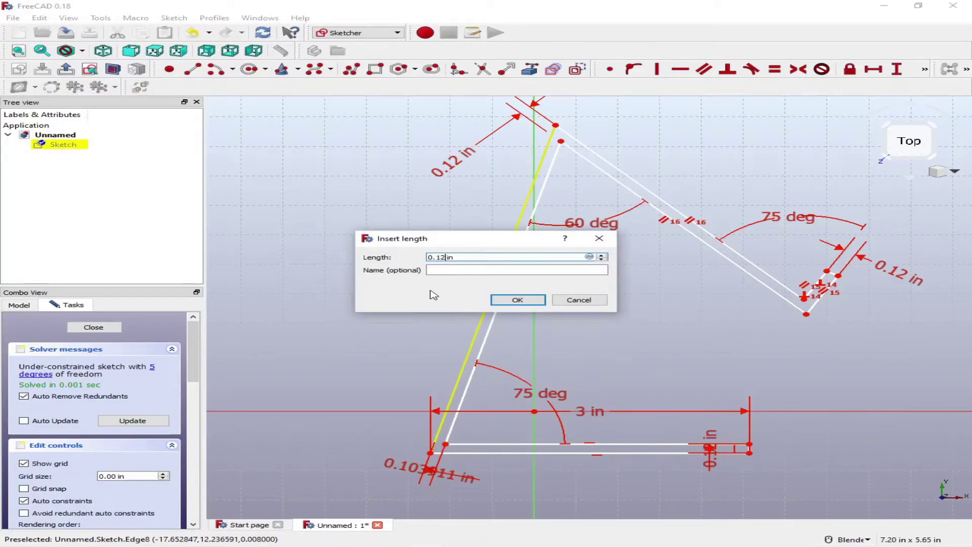
{"action": "key", "text": "Return"}
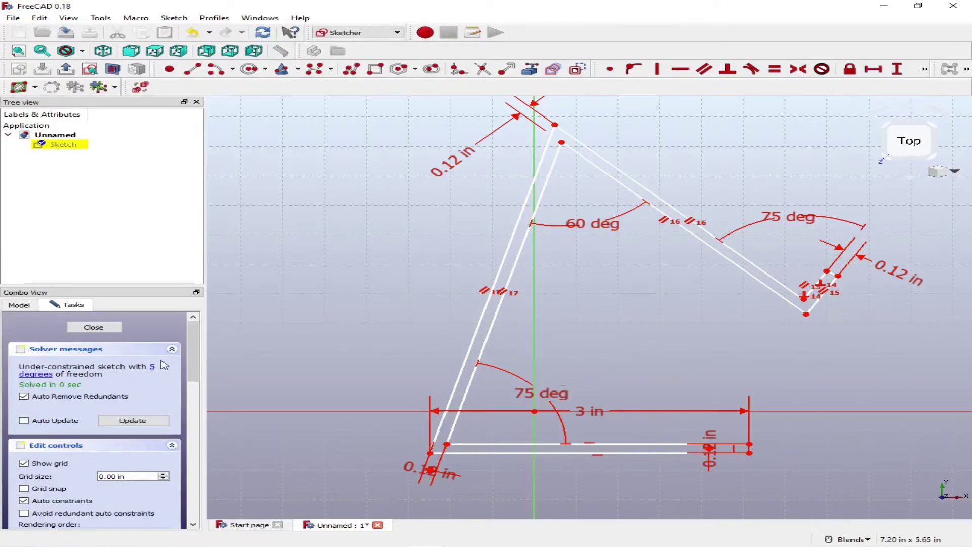
- Constrain the vertical distance from the outer base corner to the outer apex point to 3.1 in and move the height and corner thickness dimensions clear of the profile
{"action": "left_click", "coordinate": [898, 71]}
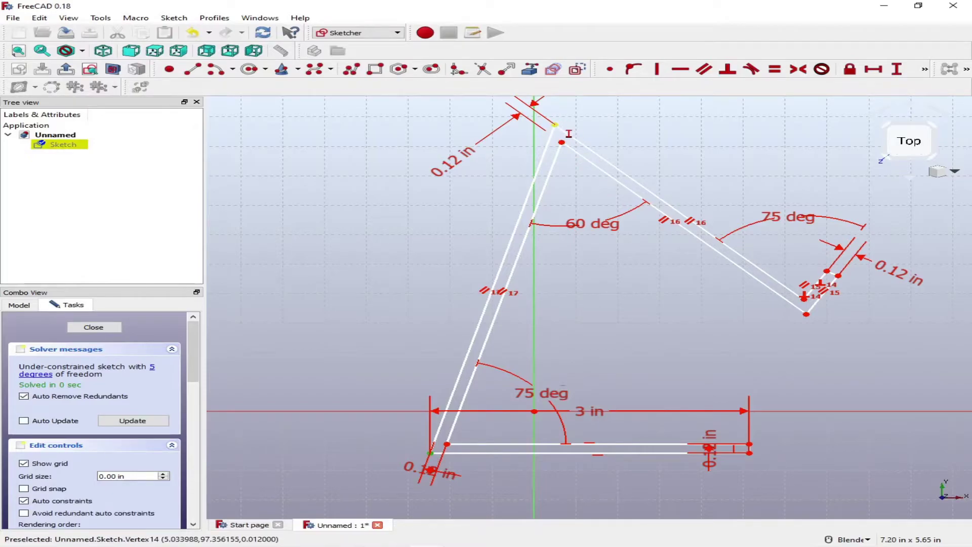
{"action": "left_click", "coordinate": [555, 124]}
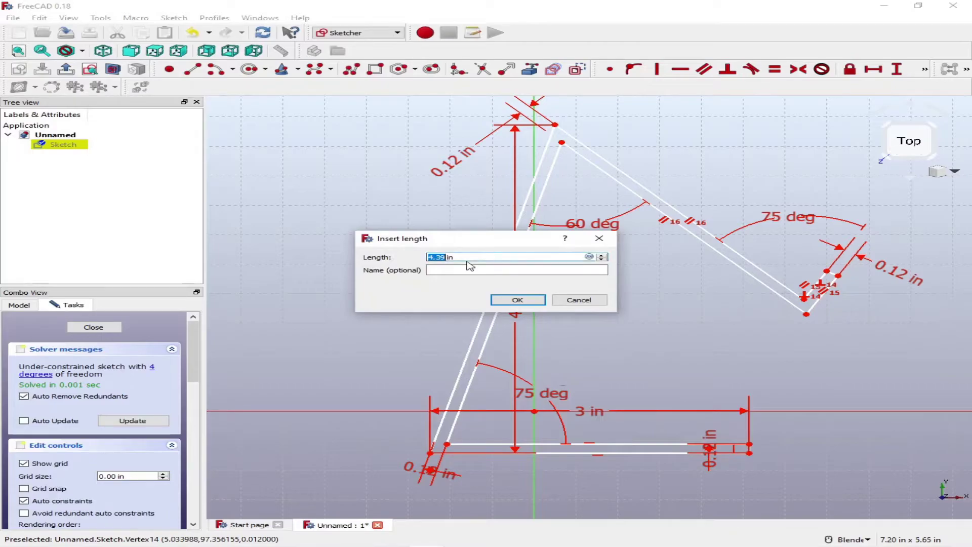
{"action": "type", "text": "3"}
{"action": "key", "text": "Return"}
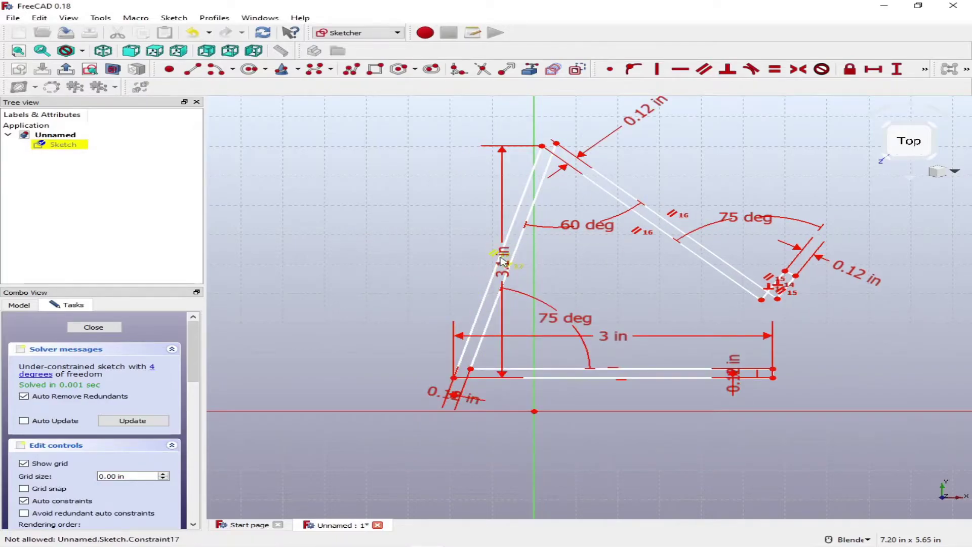
{"action": "left_click_drag", "start_coordinate": [505, 263], "coordinate": [297, 260]}
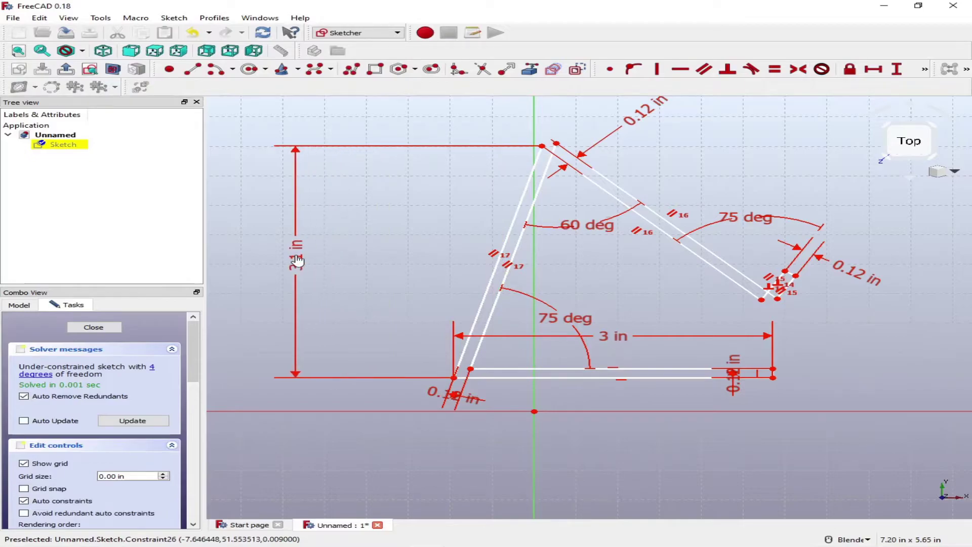
{"action": "left_click_drag", "start_coordinate": [458, 397], "coordinate": [537, 418]}
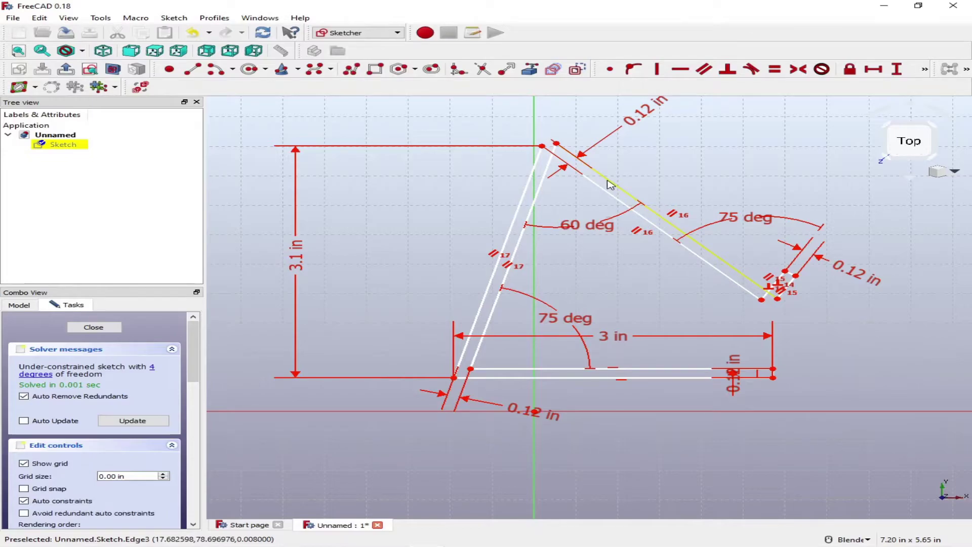
- Try to bring the flipped arm edges back into order by moving the arm edge, its lower corner and the apex point
{"action": "left_click_drag", "start_coordinate": [610, 184], "coordinate": [577, 188]}
{"action": "left_click_drag", "start_coordinate": [756, 301], "coordinate": [755, 307]}
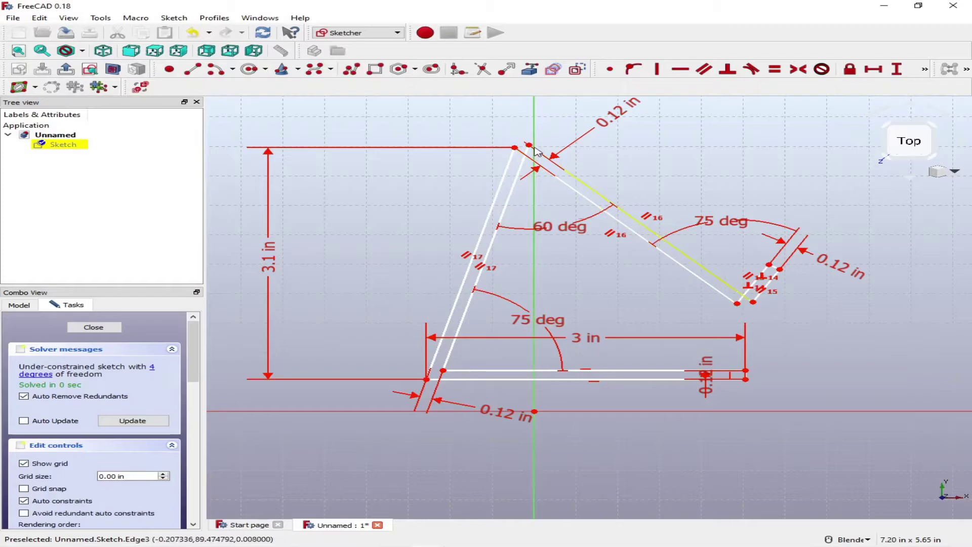
{"action": "left_click_drag", "start_coordinate": [529, 146], "coordinate": [529, 157]}
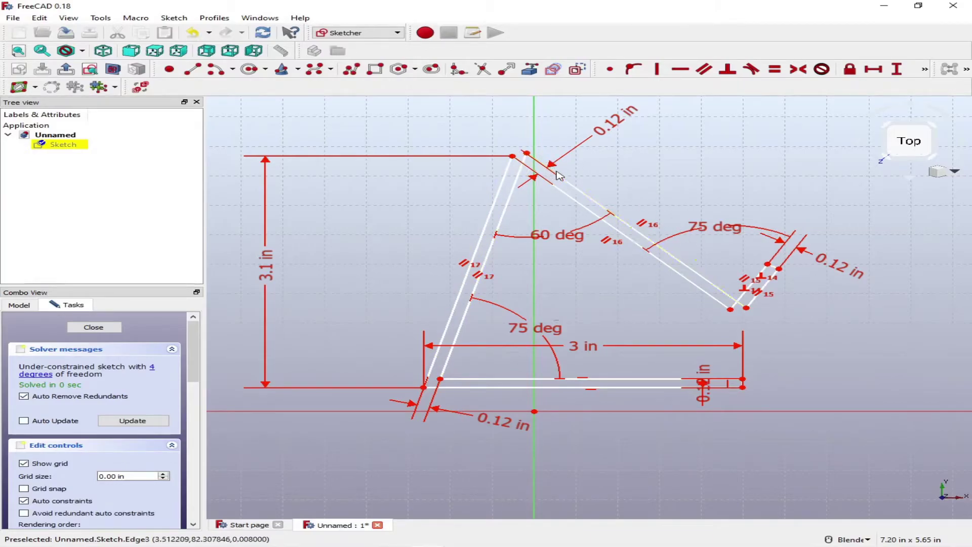
- Delete the arm's 0.12 in thickness constraint at the apex and move the inner apex point back below the outer one
{"action": "left_click", "coordinate": [619, 131]}
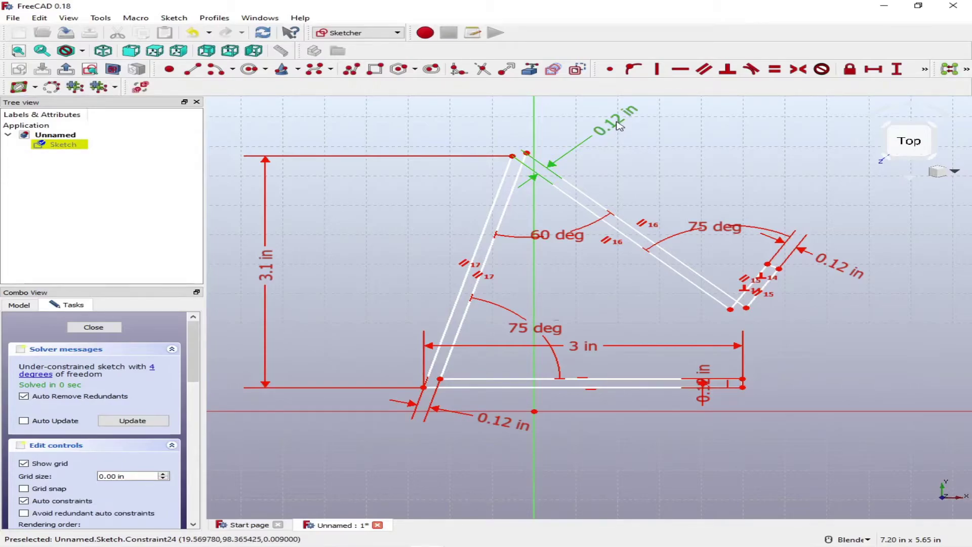
{"action": "key", "text": "Delete"}
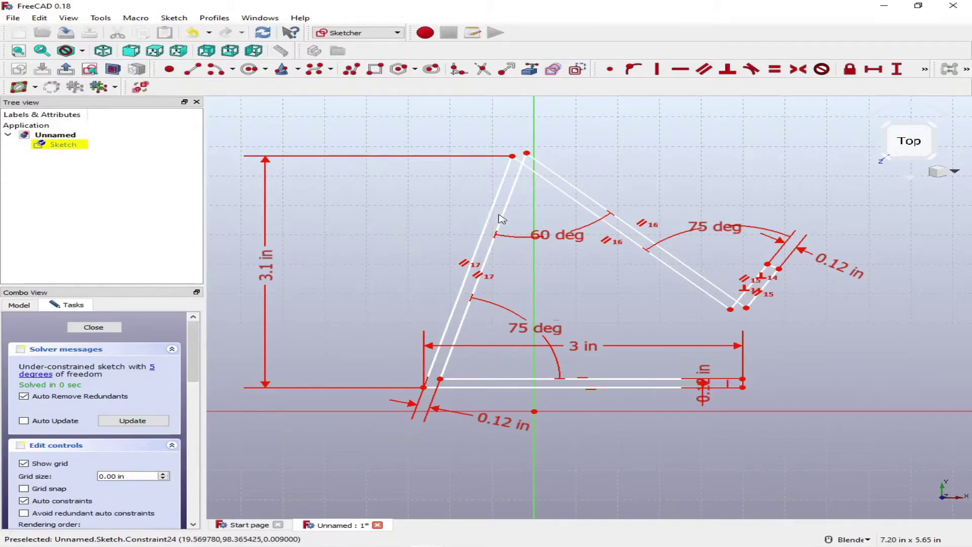
{"action": "left_click_drag", "start_coordinate": [527, 153], "coordinate": [514, 176]}
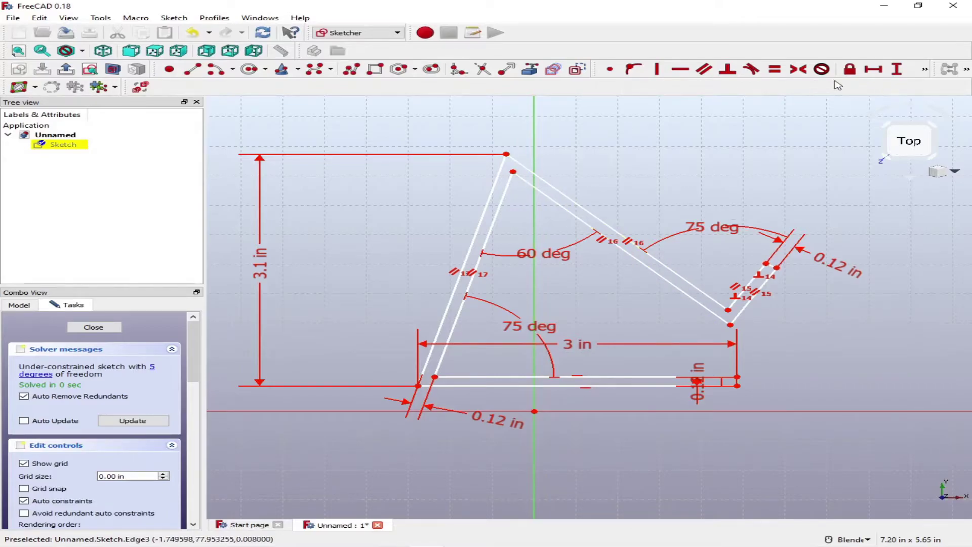
- Constrain the distance from the inner apex point to the arm's outer edge to 0.12 in and place the dimension above the apex
{"action": "left_click", "coordinate": [931, 74]}
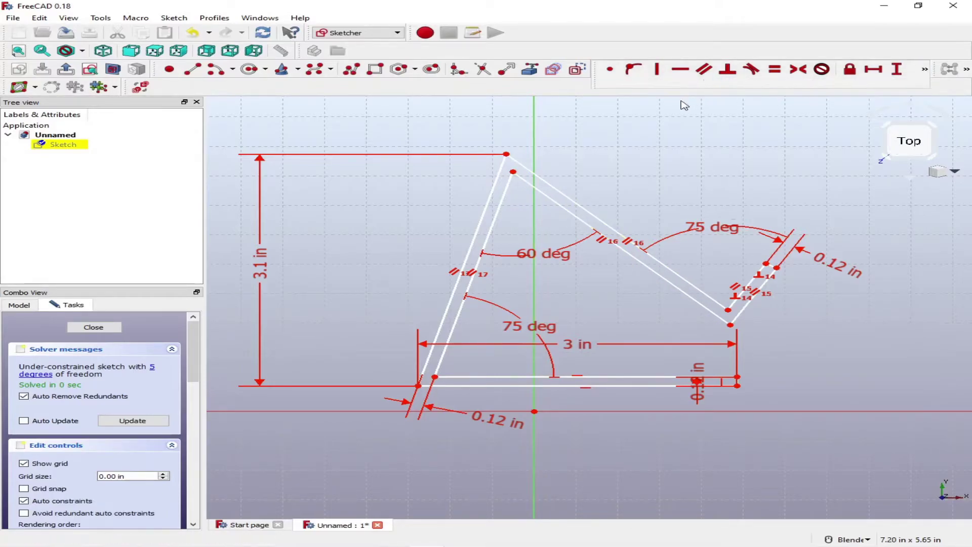
{"action": "left_click", "coordinate": [925, 71]}
{"action": "left_click", "coordinate": [610, 84]}
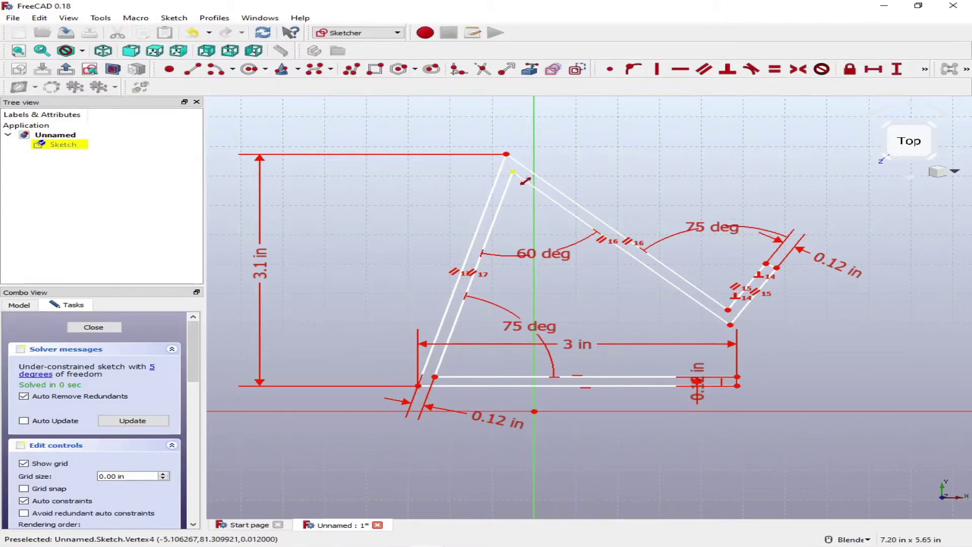
{"action": "left_click", "coordinate": [513, 172]}
{"action": "left_click", "coordinate": [536, 174]}
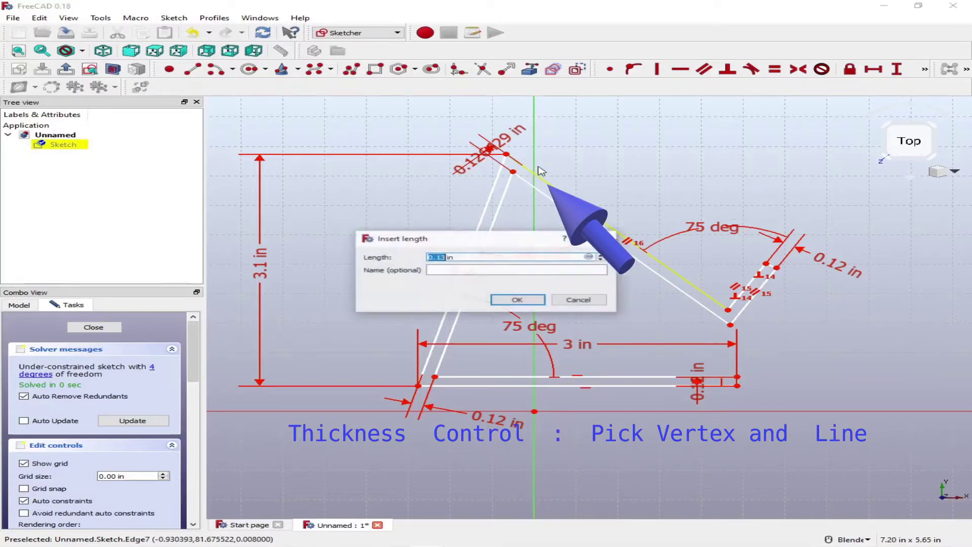
{"action": "type", "text": "0.12"}
{"action": "key", "text": "Return"}
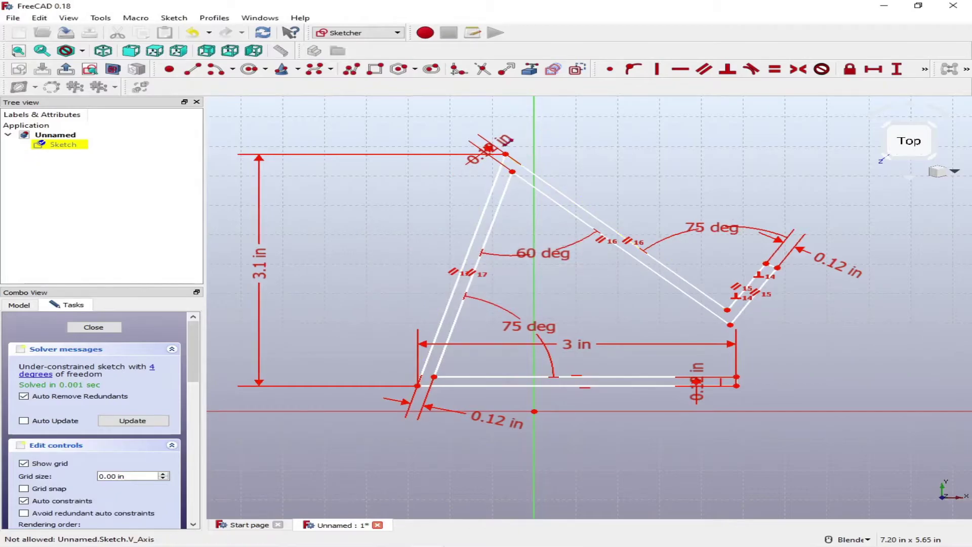
{"action": "mouse_move", "coordinate": [503, 146]}
{"action": "left_mouse_down"}
{"action": "mouse_move", "coordinate": [552, 108]}
{"action": "mouse_move", "coordinate": [528, 100]}
{"action": "left_mouse_up"}
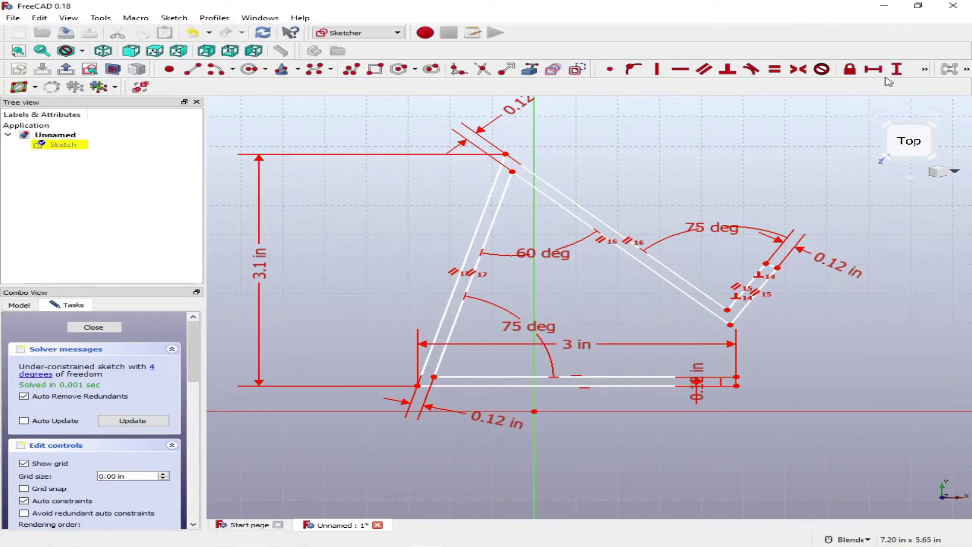
- Constrain the distance from the inner apex point to the arm's lowest corner to 2.5 in
{"action": "left_click", "coordinate": [925, 69]}
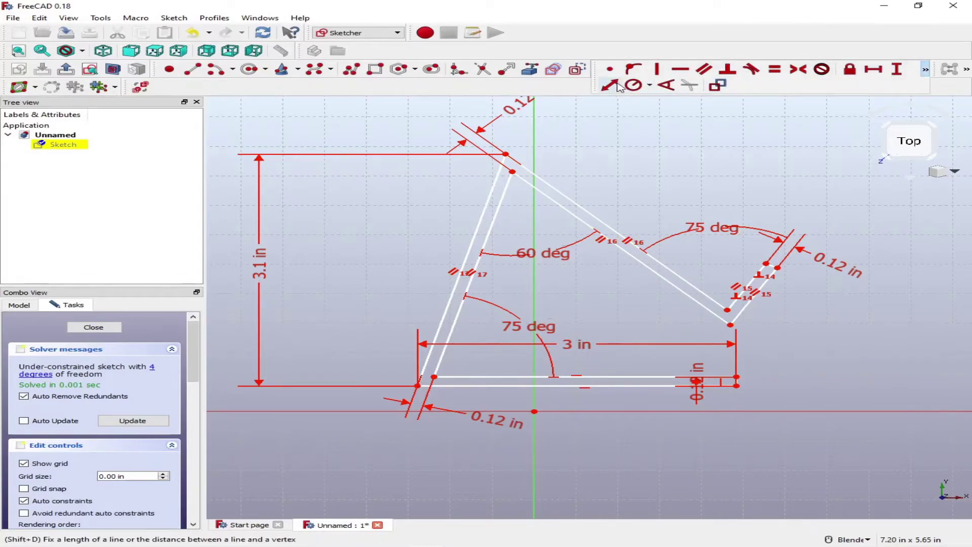
{"action": "left_click", "coordinate": [610, 85]}
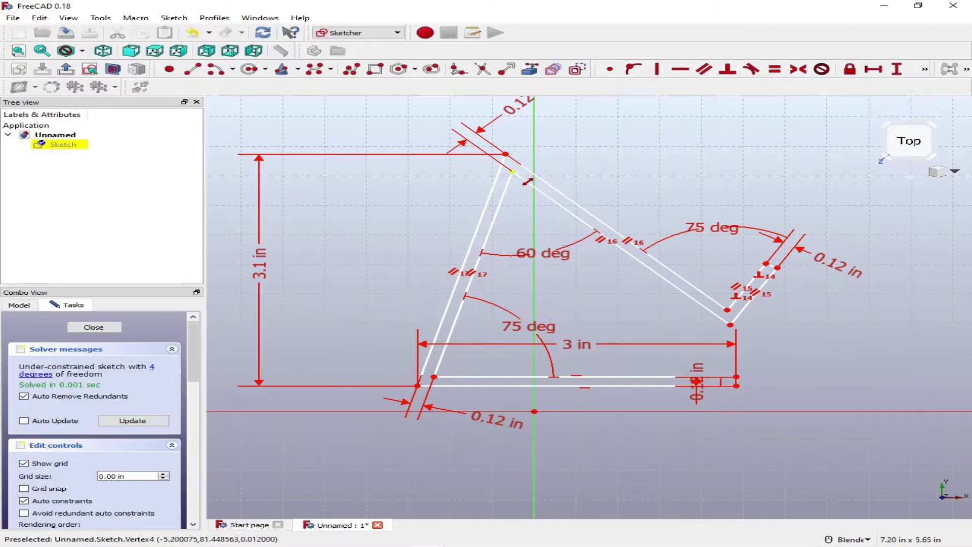
{"action": "left_click", "coordinate": [522, 177]}
{"action": "left_click", "coordinate": [731, 327]}
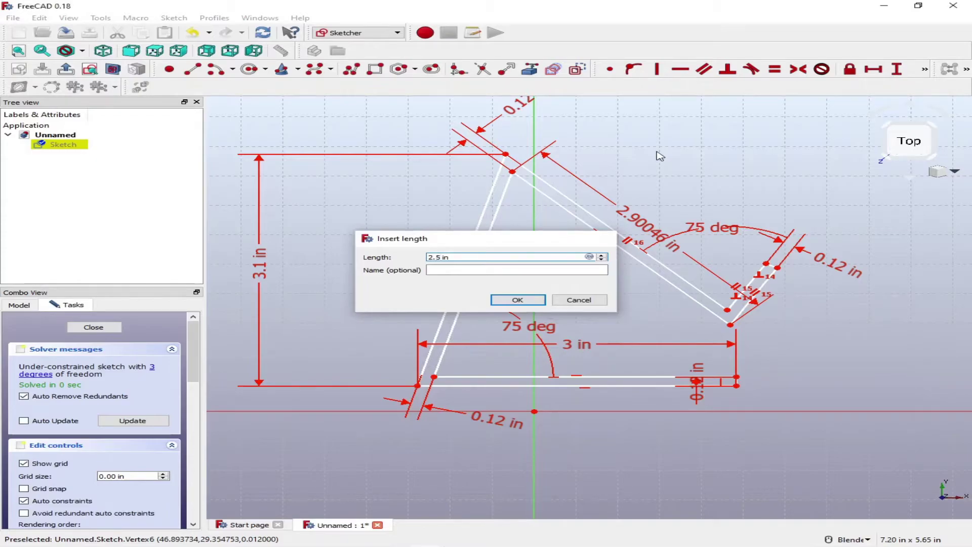
{"action": "key", "text": "Return"}
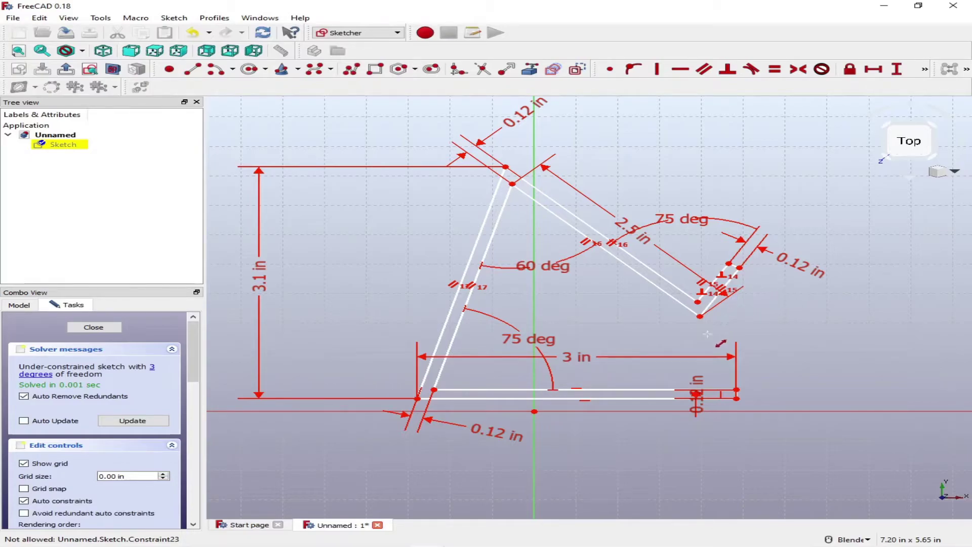
- Constrain the length of the lip's outer edge to 0.75 in and move the dimension out beside the lip, clear of the profile
{"action": "left_click", "coordinate": [700, 317]}
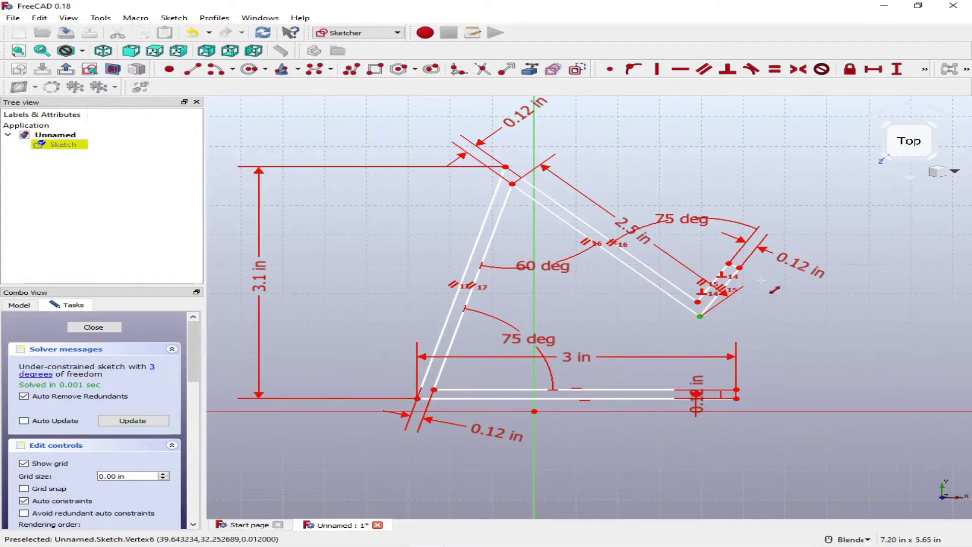
{"action": "left_click", "coordinate": [741, 267]}
{"action": "key", "text": "shift+d"}
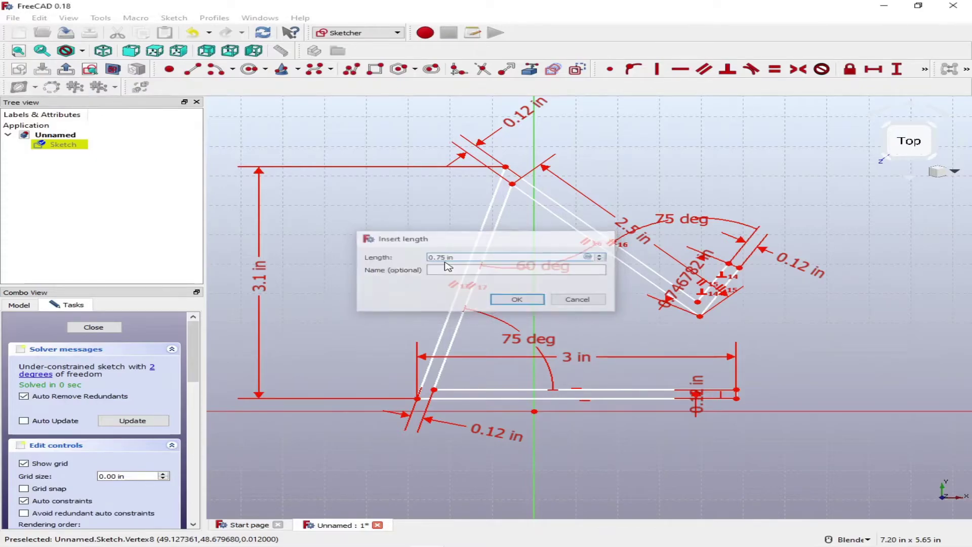
{"action": "key", "text": "Return"}
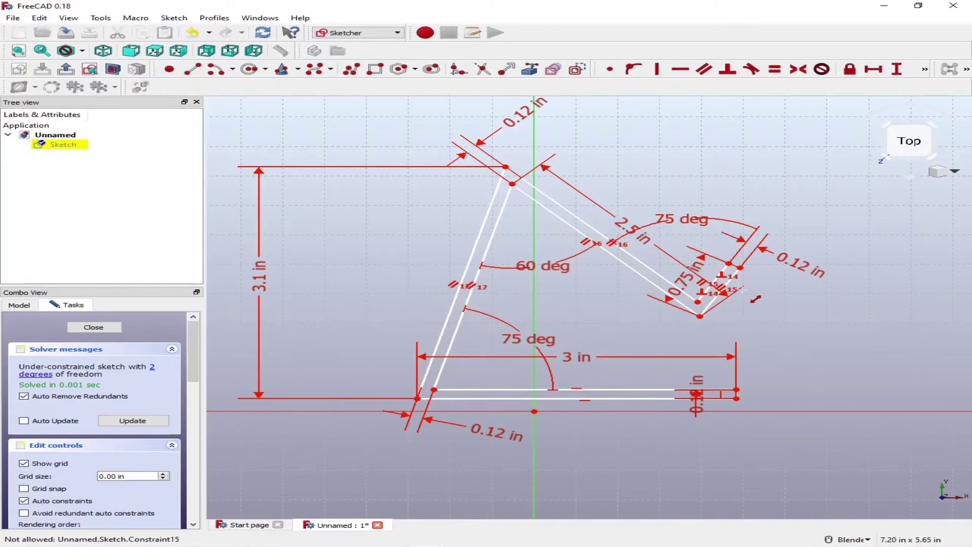
{"action": "left_click_drag", "start_coordinate": [693, 283], "coordinate": [831, 335]}
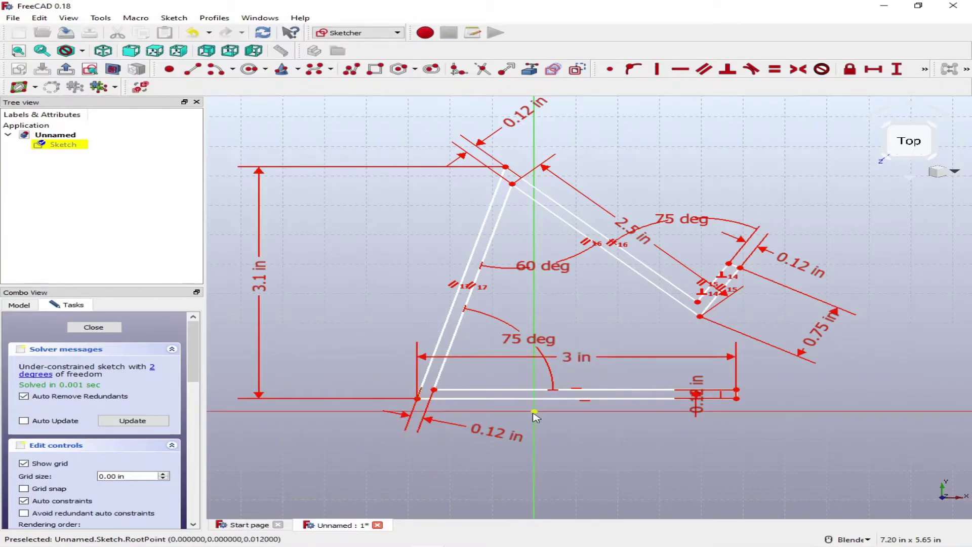
- Make the inner corner between base and upright coincident with the sketch origin
{"action": "left_click", "coordinate": [610, 70]}
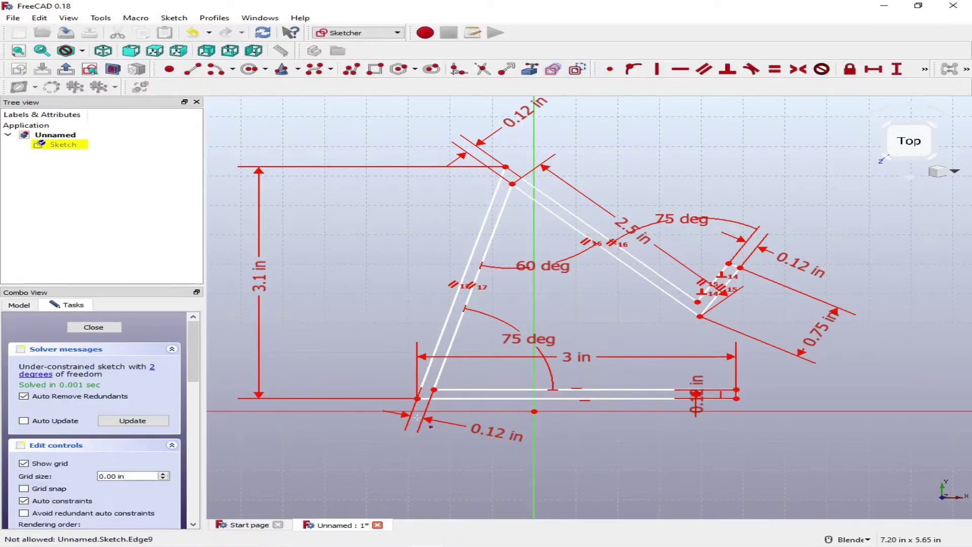
{"action": "left_click", "coordinate": [434, 389]}
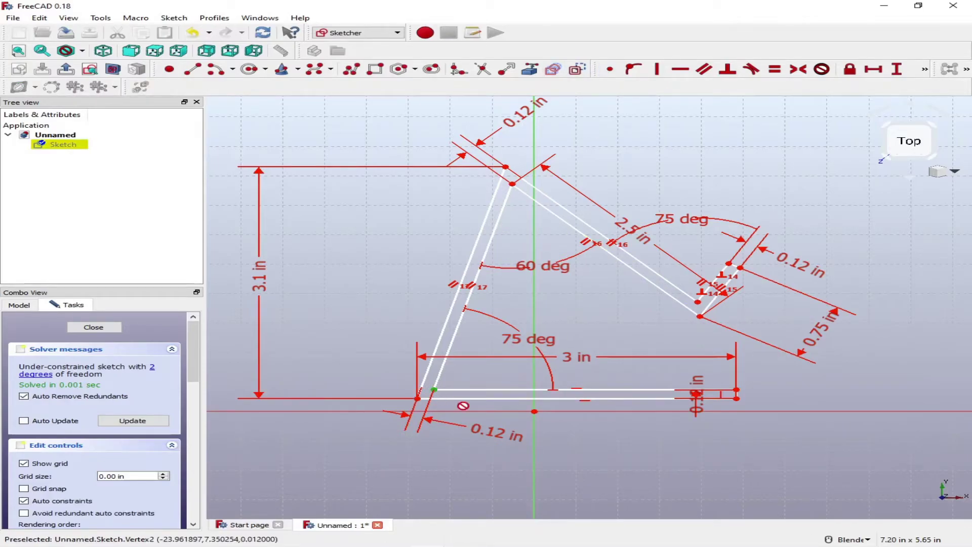
{"action": "left_click", "coordinate": [534, 412]}
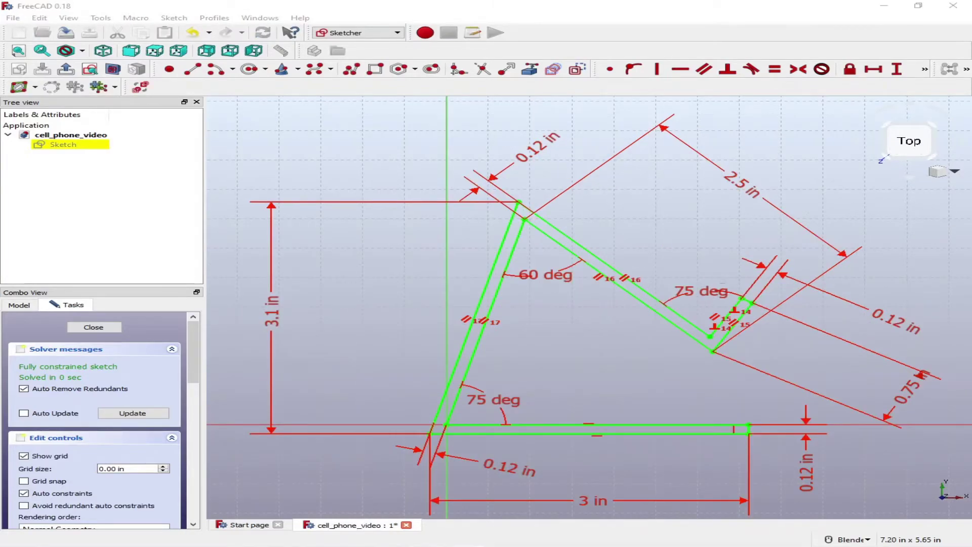
- Close the sketch and create a body containing it, attached to XY_Plane
{"action": "left_click", "coordinate": [103, 328]}
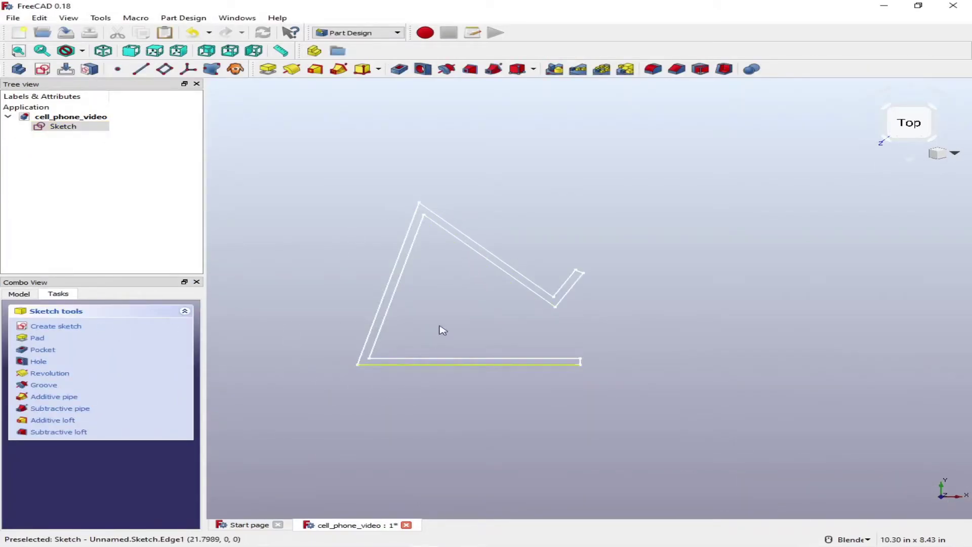
{"action": "left_click", "coordinate": [18, 69]}
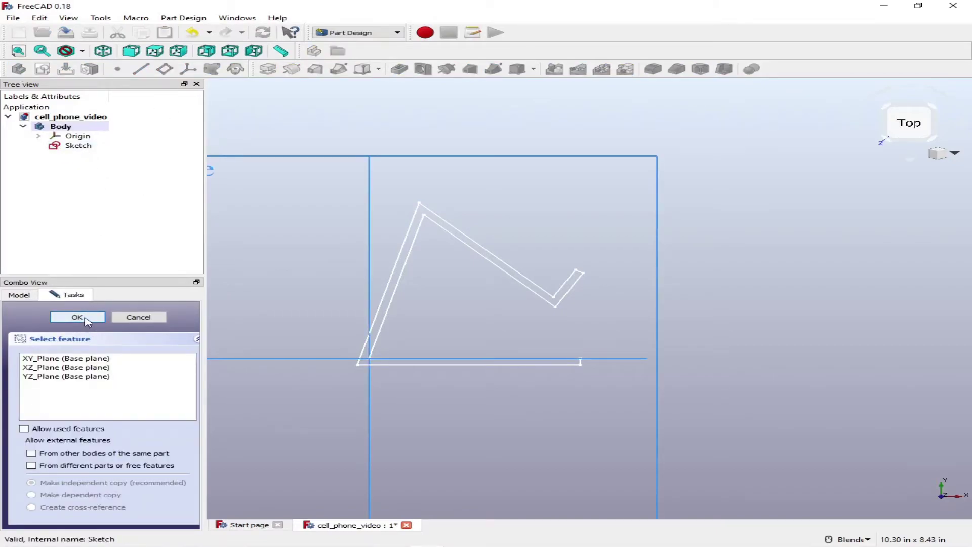
{"action": "left_click", "coordinate": [84, 359]}
{"action": "left_click", "coordinate": [77, 318]}
{"action": "scroll", "coordinate": [513, 285], "scroll_direction": "down", "scroll_amount": 3}
{"action": "scroll", "coordinate": [418, 309], "scroll_direction": "up", "scroll_amount": 3}
{"action": "scroll", "coordinate": [722, 271], "scroll_direction": "up", "scroll_amount": 3}
{"action": "scroll", "coordinate": [651, 265], "scroll_direction": "down", "scroll_amount": 3}
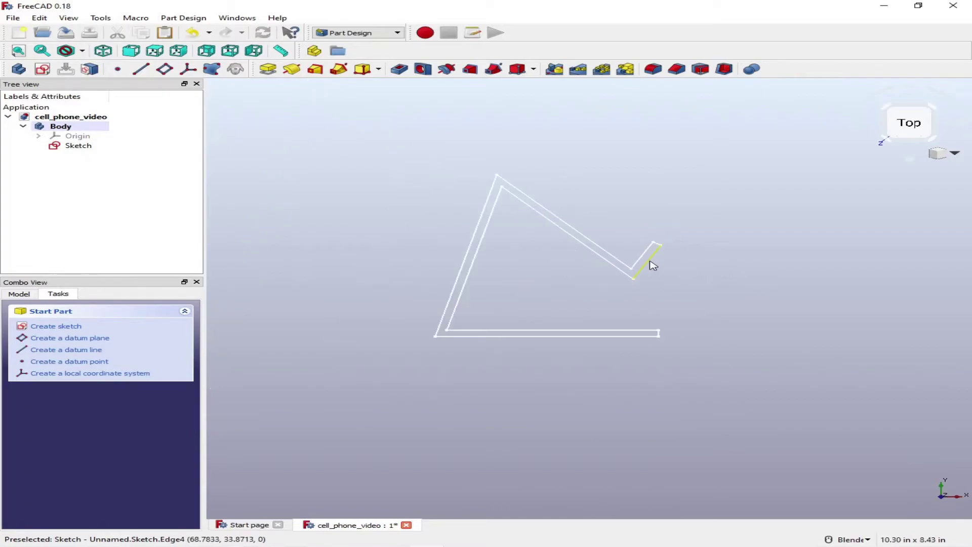
- Pad the profile sketch to a length of 3 in
{"action": "left_click", "coordinate": [77, 146]}
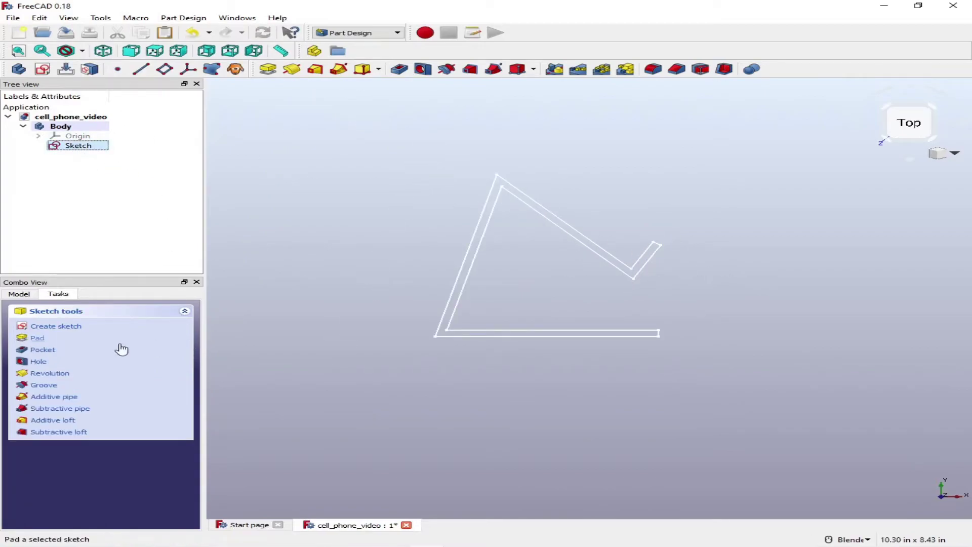
{"action": "left_click", "coordinate": [41, 338]}
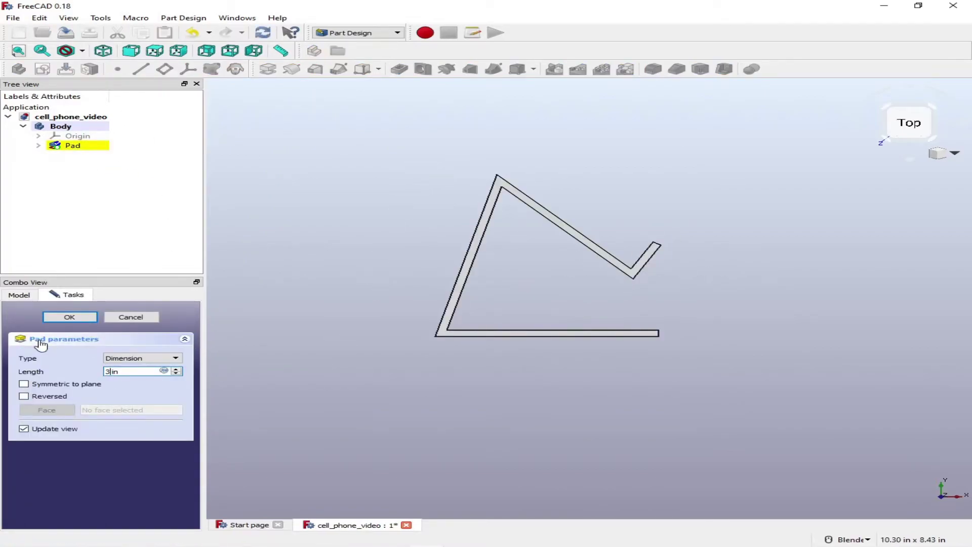
{"action": "key", "text": "Return"}
- Add a datum line on the arm's outer face, attached with the 2nd principal axis mode
{"action": "middle_click_drag", "start_coordinate": [723, 193], "coordinate": [704, 233]}
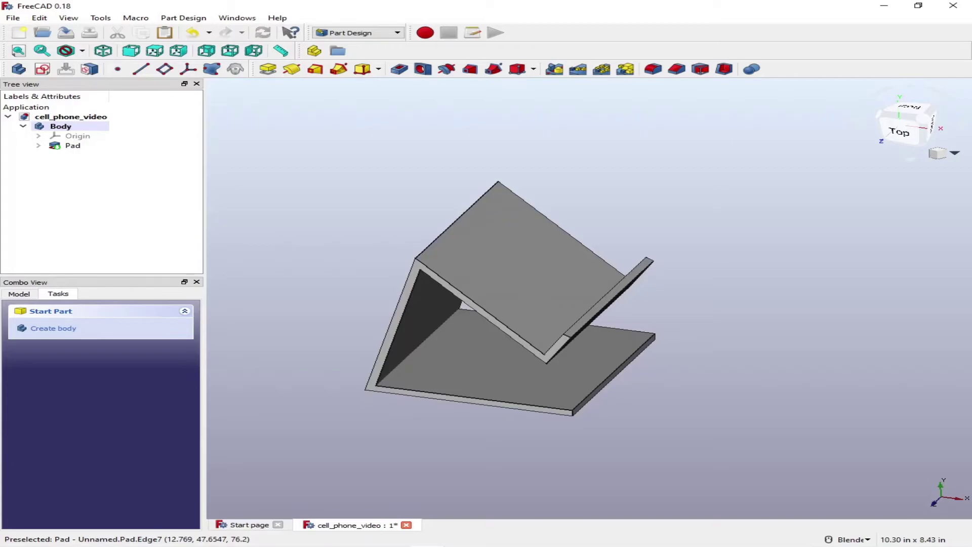
{"action": "middle_click_drag", "start_coordinate": [704, 233], "coordinate": [284, 256]}
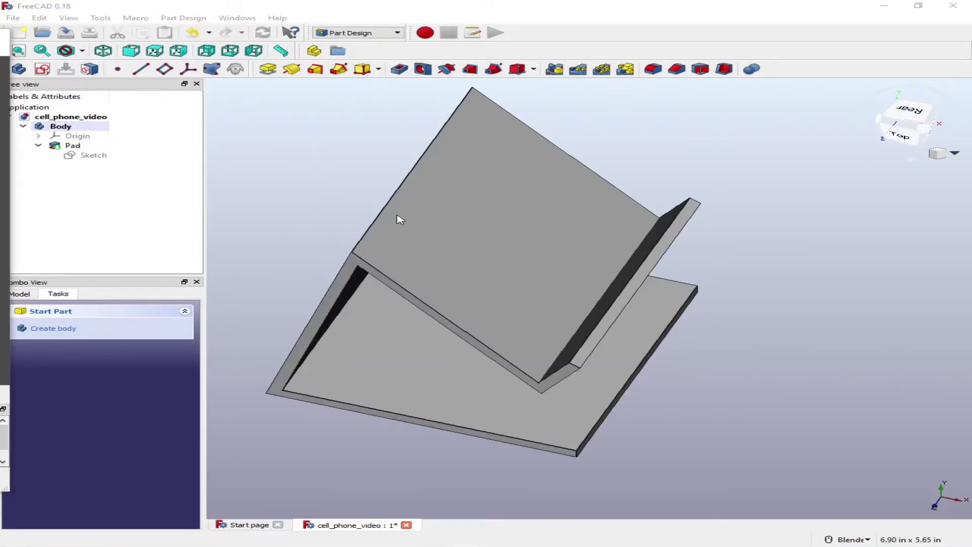
{"action": "left_click", "coordinate": [469, 273]}
{"action": "left_click", "coordinate": [140, 69]}
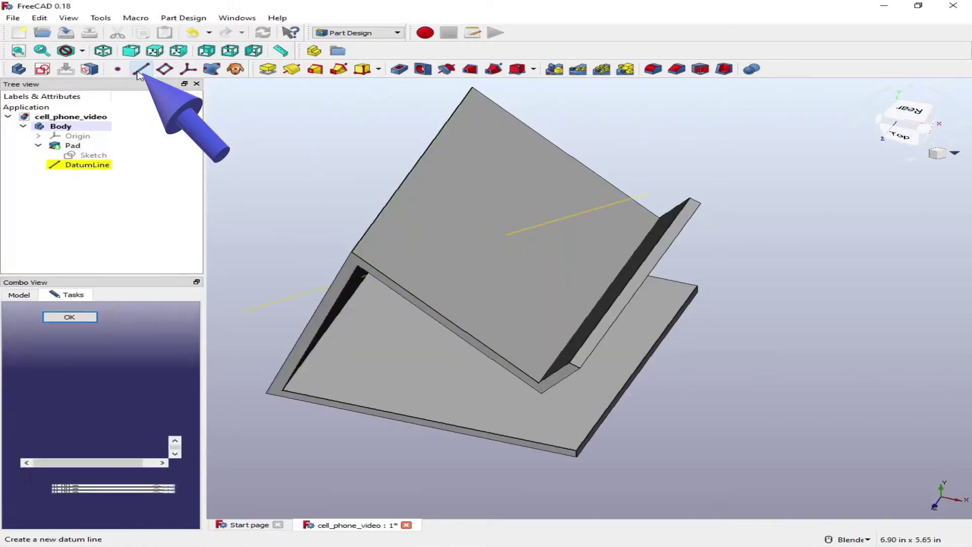
{"action": "left_click", "coordinate": [58, 458]}
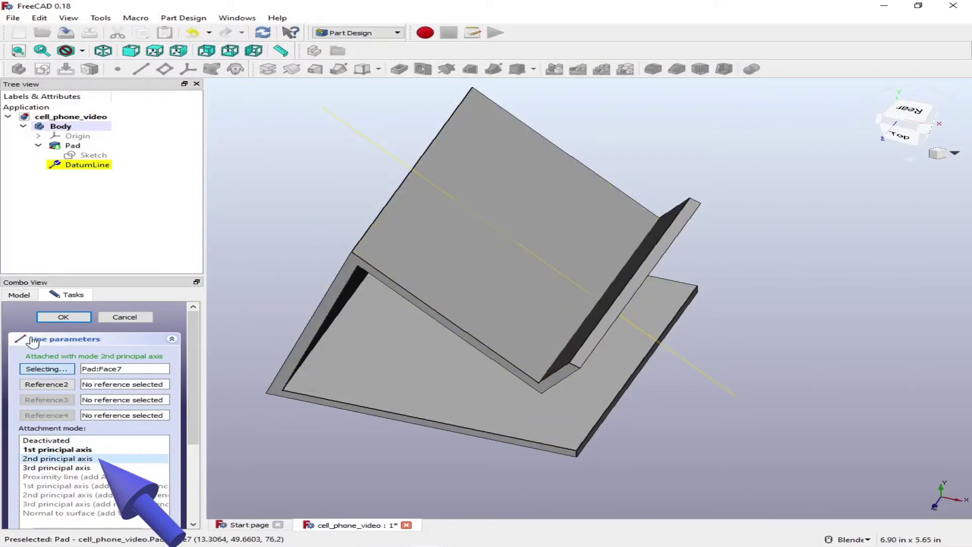
{"action": "left_click", "coordinate": [65, 318]}
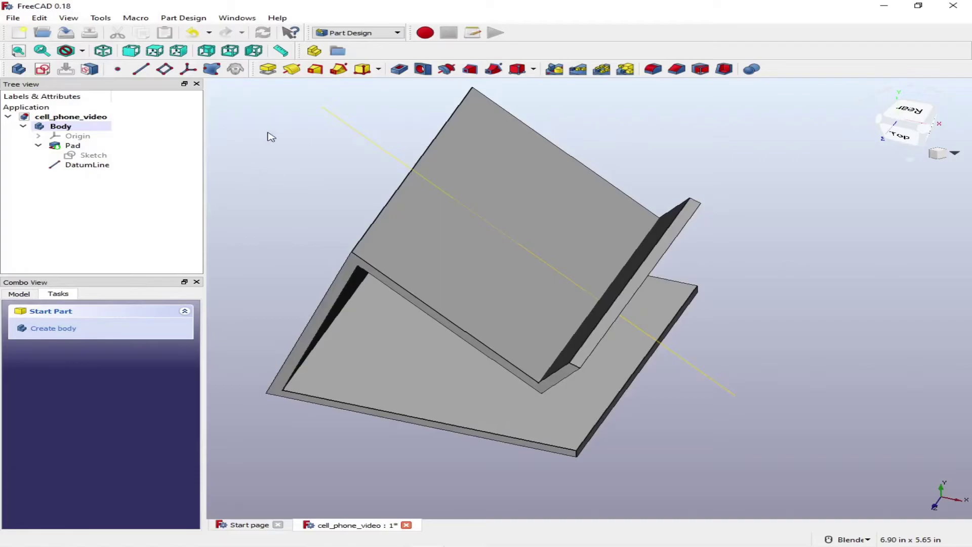
- Switch to the Sketcher workbench and create a sketch on the arm's outer face using the FlatFace attachment
{"action": "left_click", "coordinate": [357, 32]}
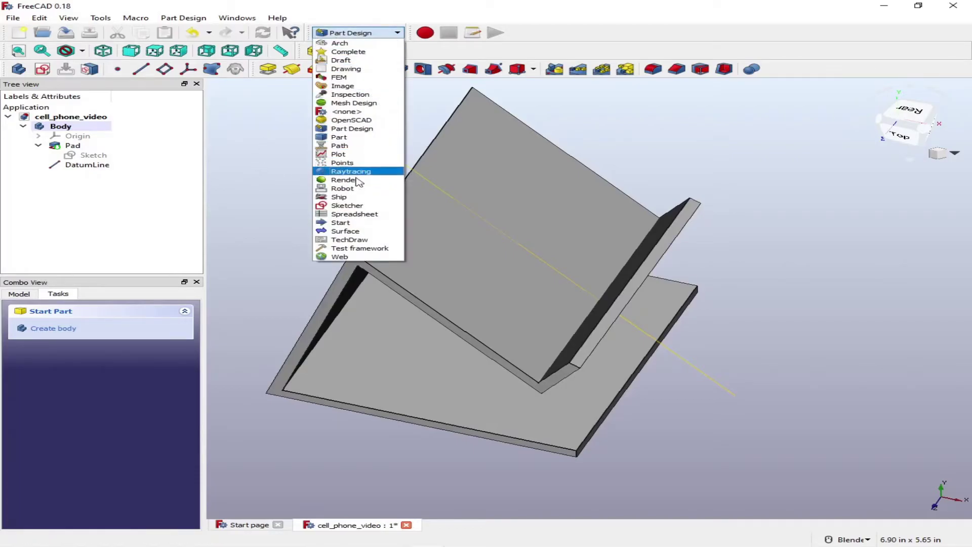
{"action": "left_click", "coordinate": [347, 205]}
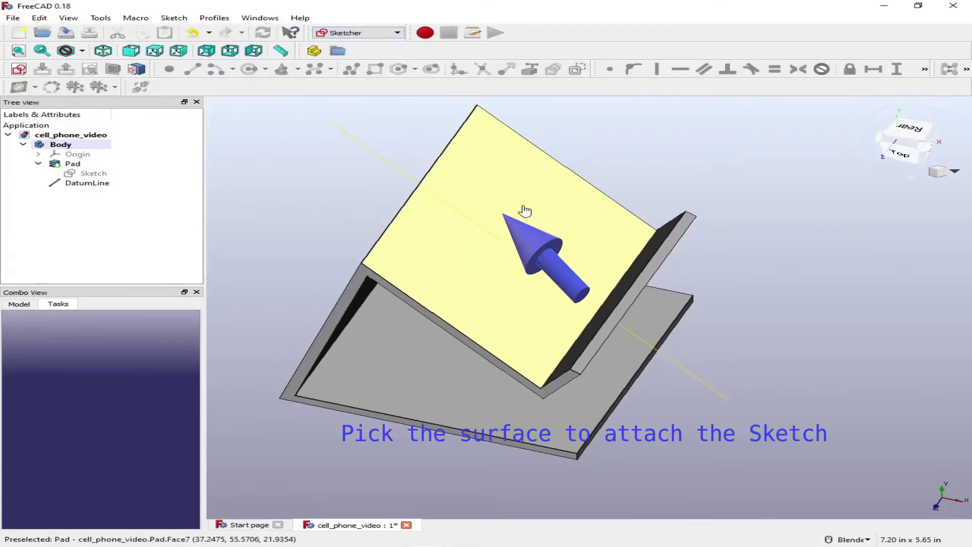
{"action": "left_click", "coordinate": [525, 209]}
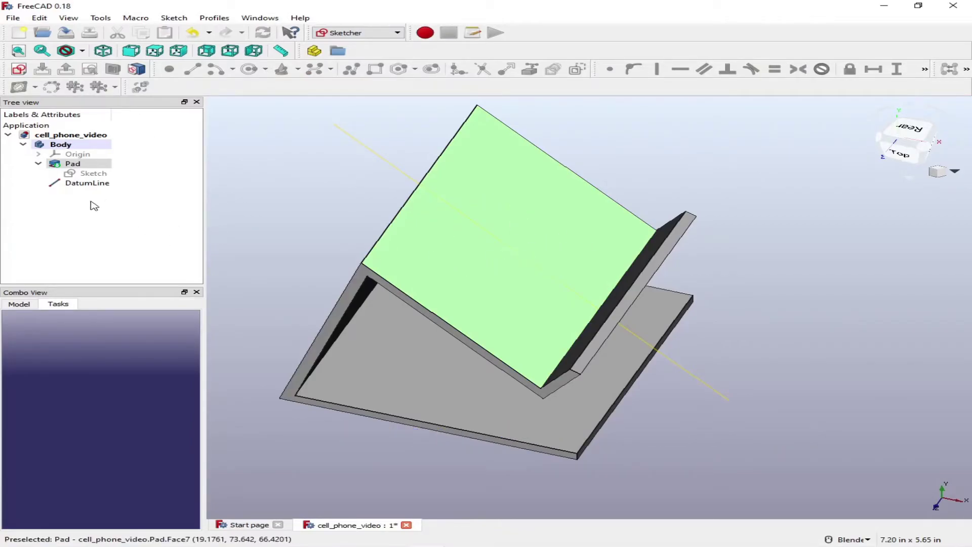
{"action": "left_click", "coordinate": [18, 69]}
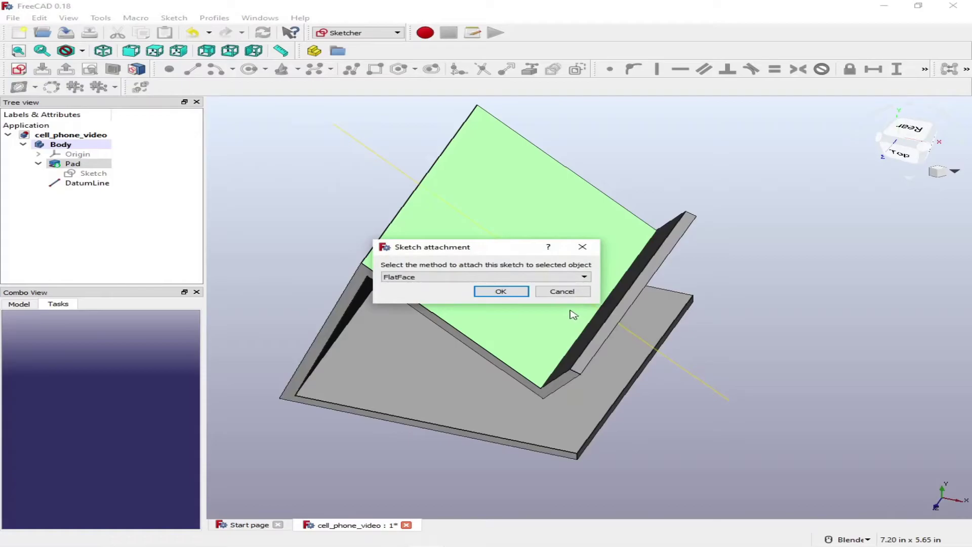
{"action": "left_click", "coordinate": [516, 294]}
{"action": "mouse_move", "coordinate": [517, 296]}
{"action": "middle_mouse_down"}
{"action": "mouse_move", "coordinate": [508, 226]}
{"action": "mouse_move", "coordinate": [770, 308]}
{"action": "middle_mouse_up"}
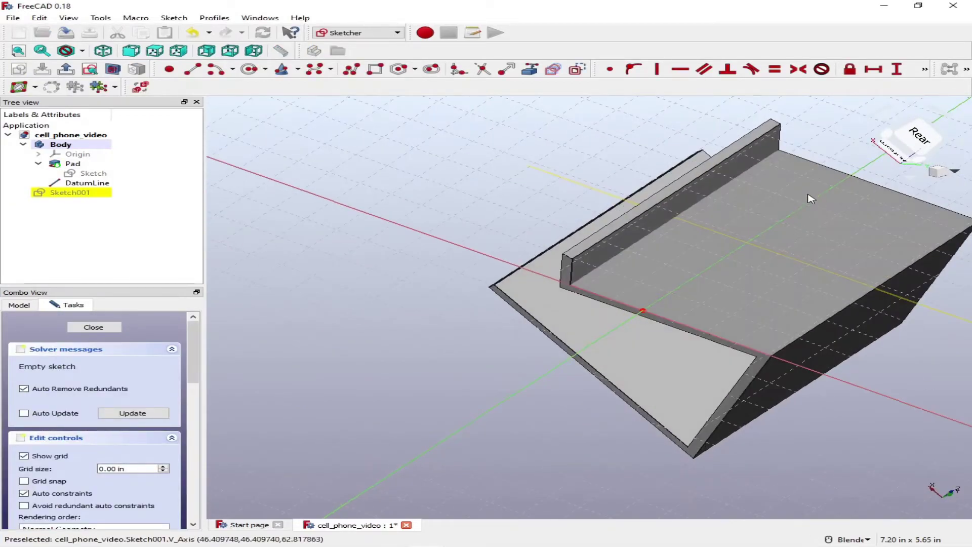
- Link the datum line, the arm's edge above the upright and the edge where arm meets lip as external geometry
{"action": "scroll", "coordinate": [760, 196], "scroll_direction": "up", "scroll_amount": 3}
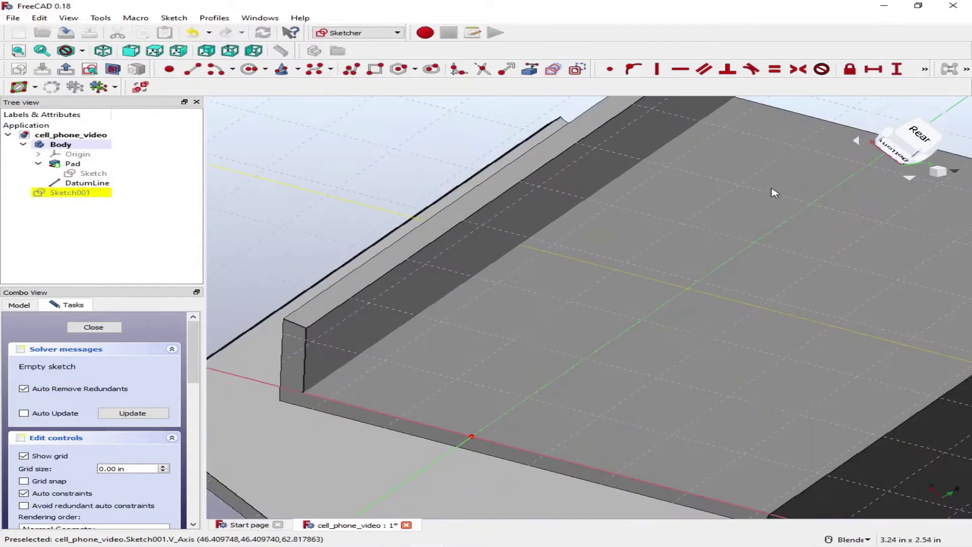
{"action": "scroll", "coordinate": [635, 211], "scroll_direction": "down", "scroll_amount": 3}
{"action": "scroll", "coordinate": [827, 233], "scroll_direction": "up", "scroll_amount": 2}
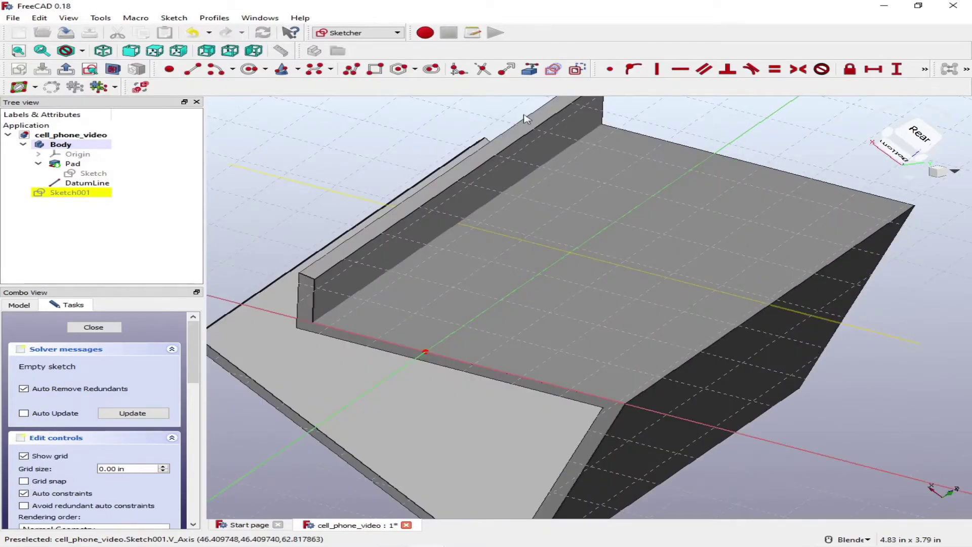
{"action": "left_click", "coordinate": [527, 73]}
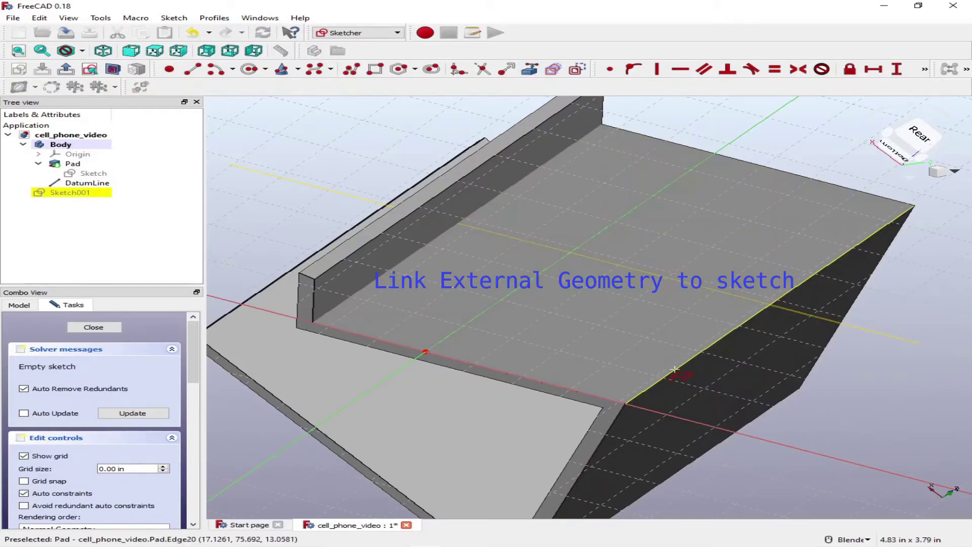
{"action": "left_click", "coordinate": [881, 336]}
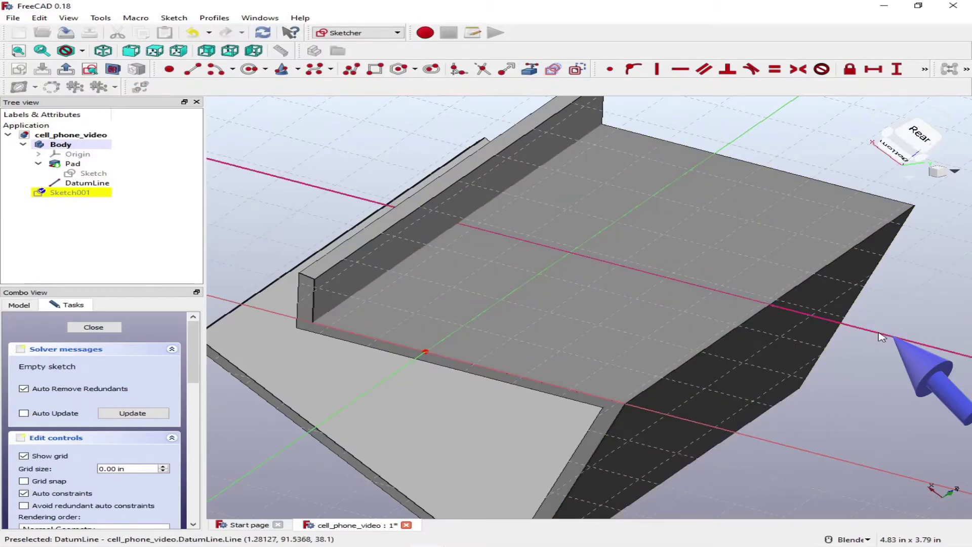
{"action": "left_click", "coordinate": [787, 303]}
{"action": "scroll", "coordinate": [855, 125], "scroll_direction": "up", "scroll_amount": 10}
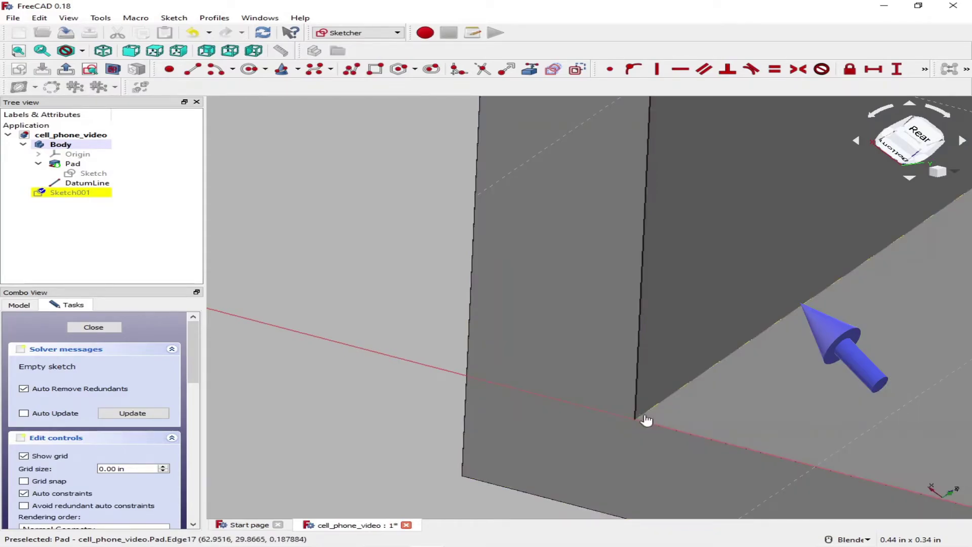
{"action": "scroll", "coordinate": [643, 415], "scroll_direction": "down", "scroll_amount": 10}
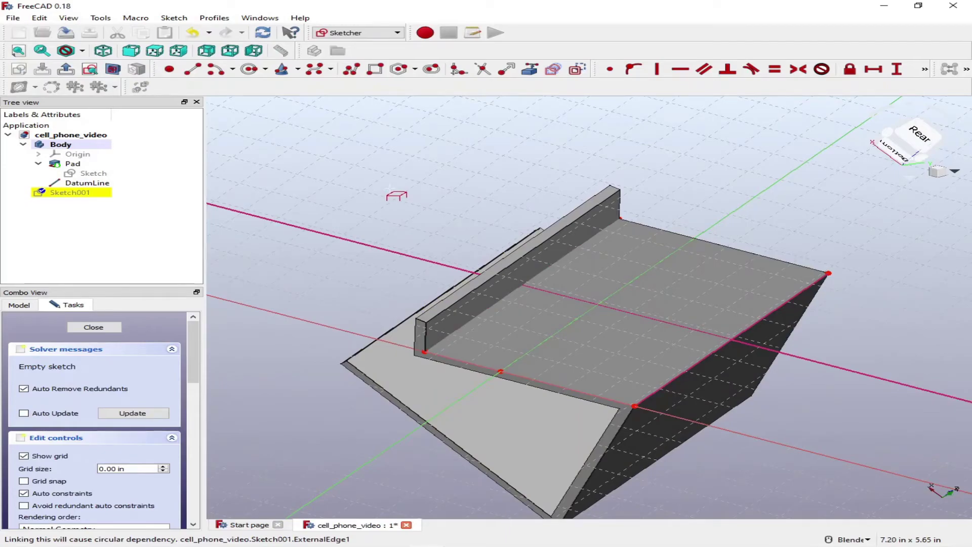
{"action": "key", "text": "Escape"}
- Draw a closed T-shaped polyline on the arm face, starting and ending on the datum line, with its crossbar near the lip
{"action": "mouse_move", "coordinate": [714, 318]}
{"action": "middle_mouse_down"}
{"action": "mouse_move", "coordinate": [716, 285]}
{"action": "mouse_move", "coordinate": [745, 291]}
{"action": "mouse_move", "coordinate": [623, 313]}
{"action": "mouse_move", "coordinate": [608, 328]}
{"action": "middle_mouse_up"}
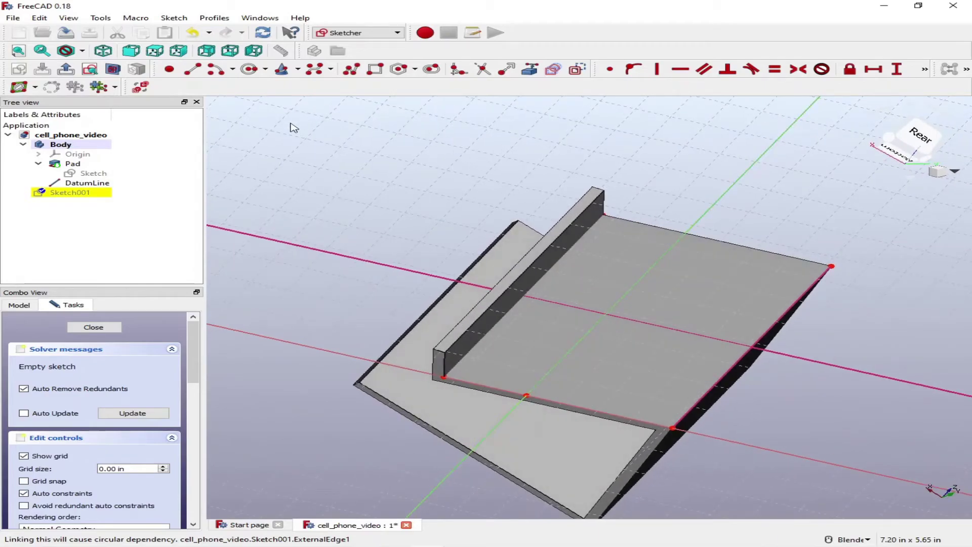
{"action": "left_click", "coordinate": [351, 69]}
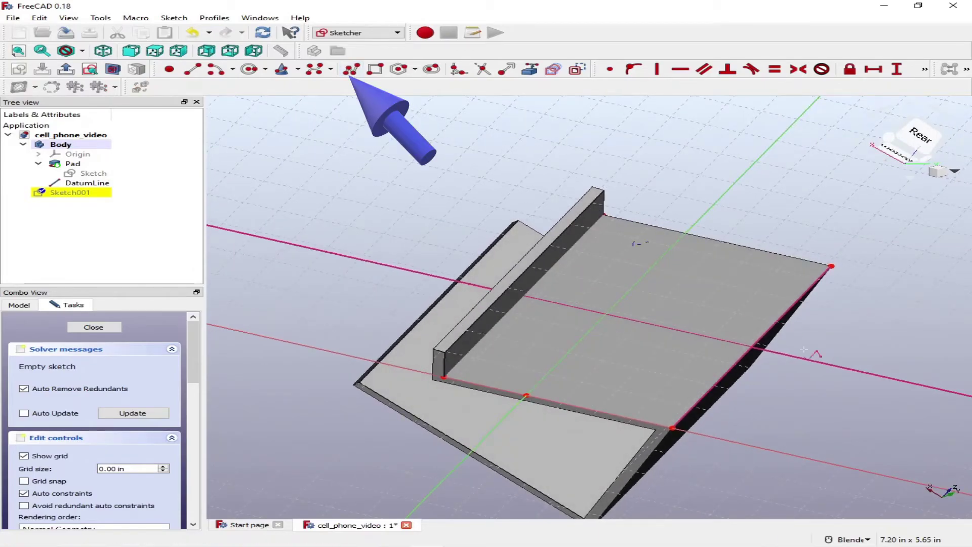
{"action": "left_click", "coordinate": [738, 347]}
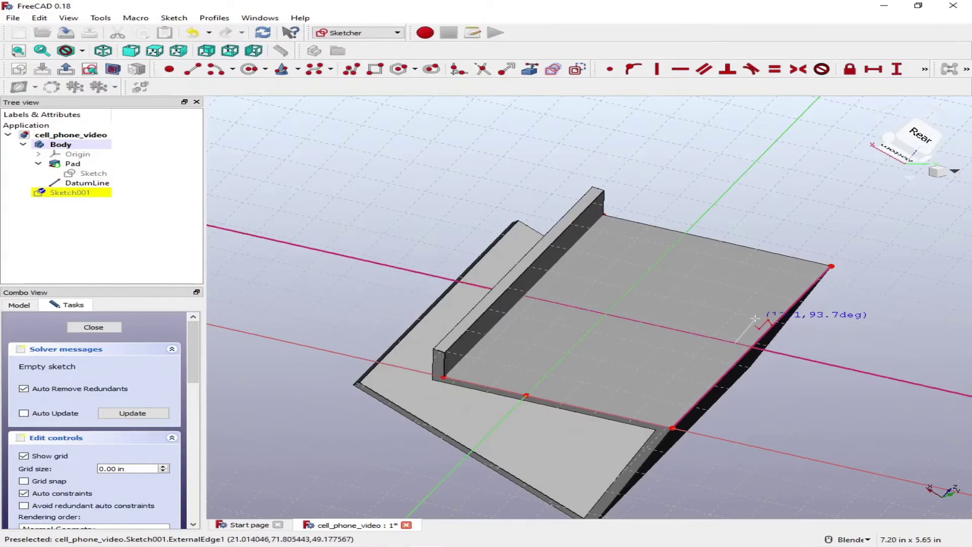
{"action": "left_click", "coordinate": [752, 326]}
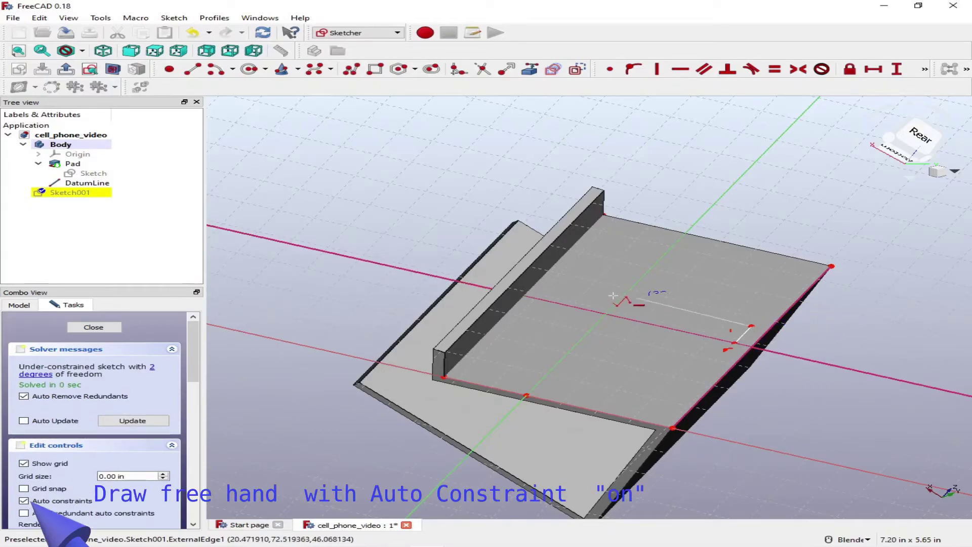
{"action": "left_click", "coordinate": [582, 288]}
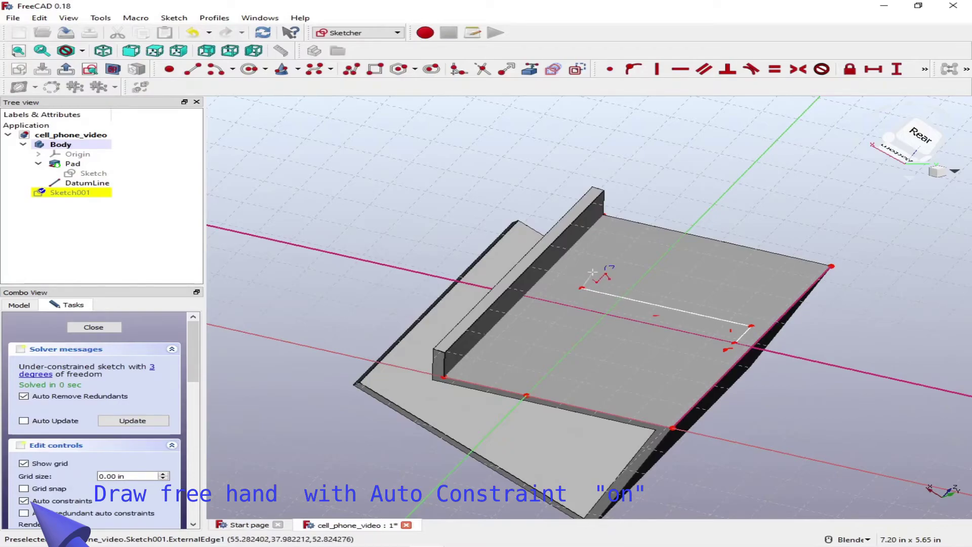
{"action": "left_click", "coordinate": [598, 274]}
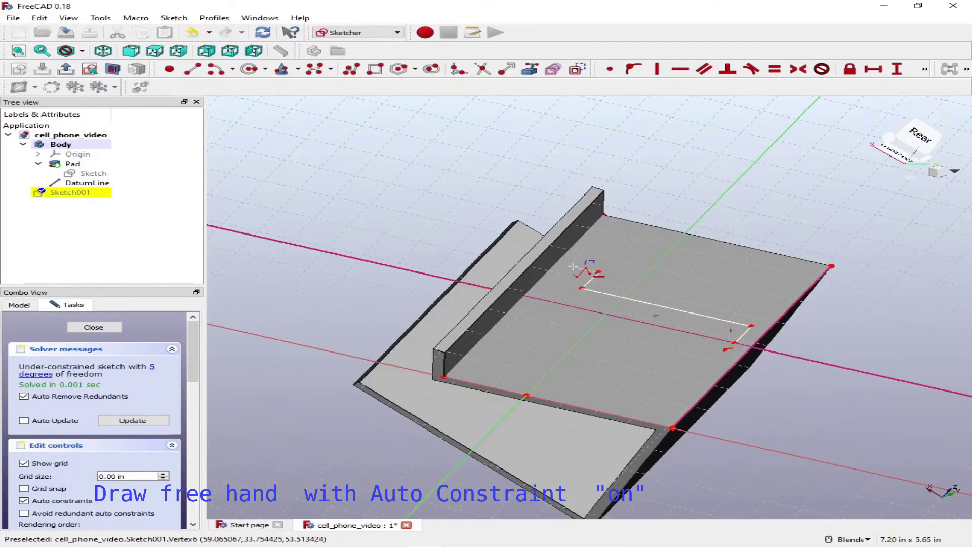
{"action": "left_click", "coordinate": [572, 266]}
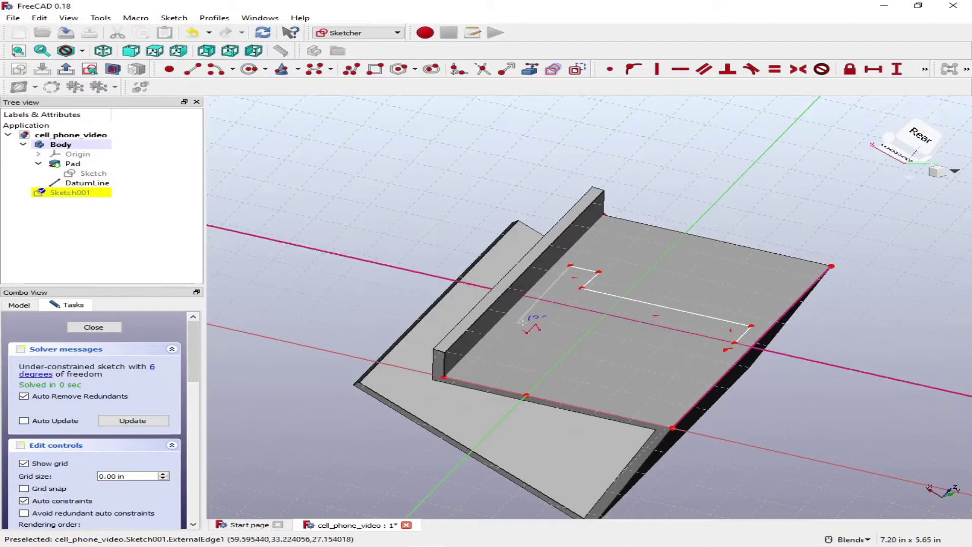
{"action": "left_click", "coordinate": [517, 320]}
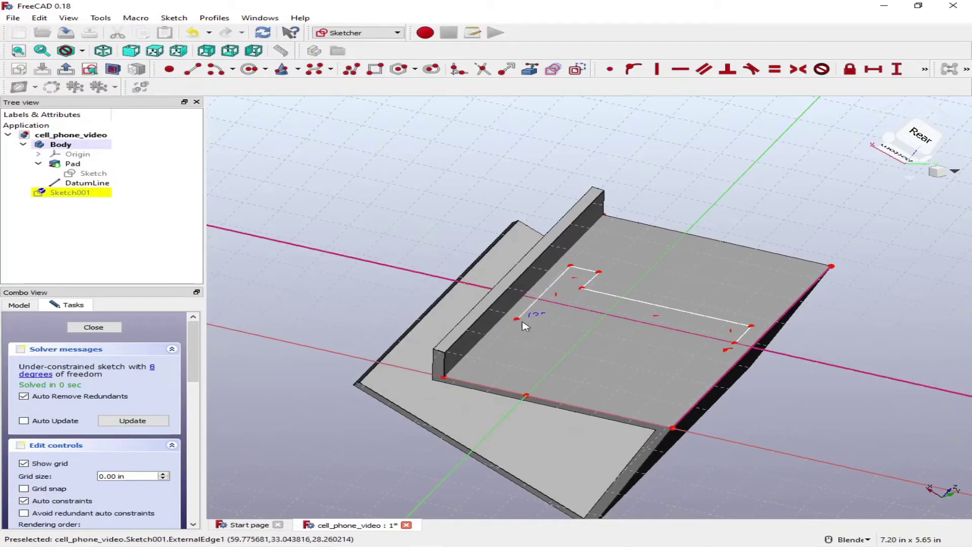
{"action": "left_click", "coordinate": [549, 325]}
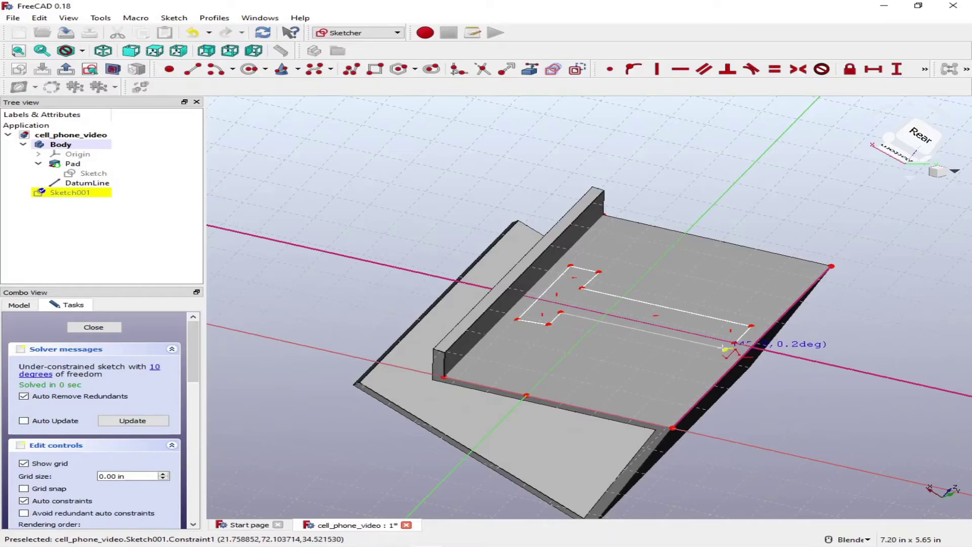
{"action": "scroll", "coordinate": [729, 354], "scroll_direction": "up", "scroll_amount": 4}
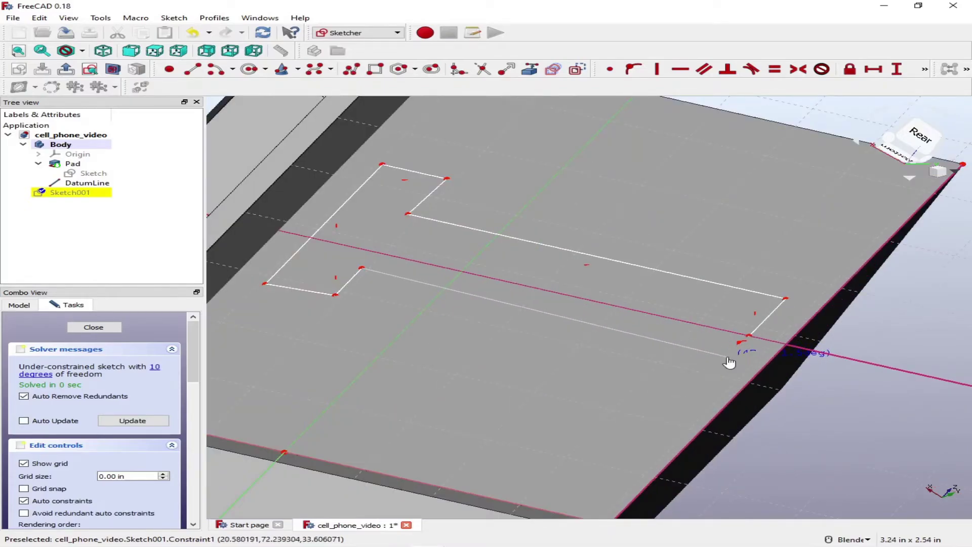
{"action": "left_click", "coordinate": [740, 340]}
{"action": "scroll", "coordinate": [741, 339], "scroll_direction": "up", "scroll_amount": 4}
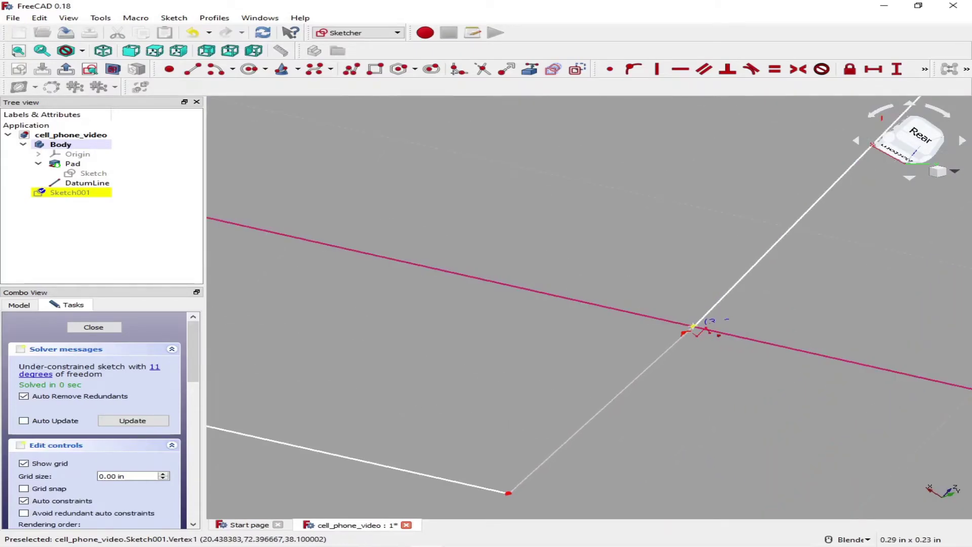
{"action": "left_click", "coordinate": [693, 325]}
{"action": "scroll", "coordinate": [747, 335], "scroll_direction": "down", "scroll_amount": 5}
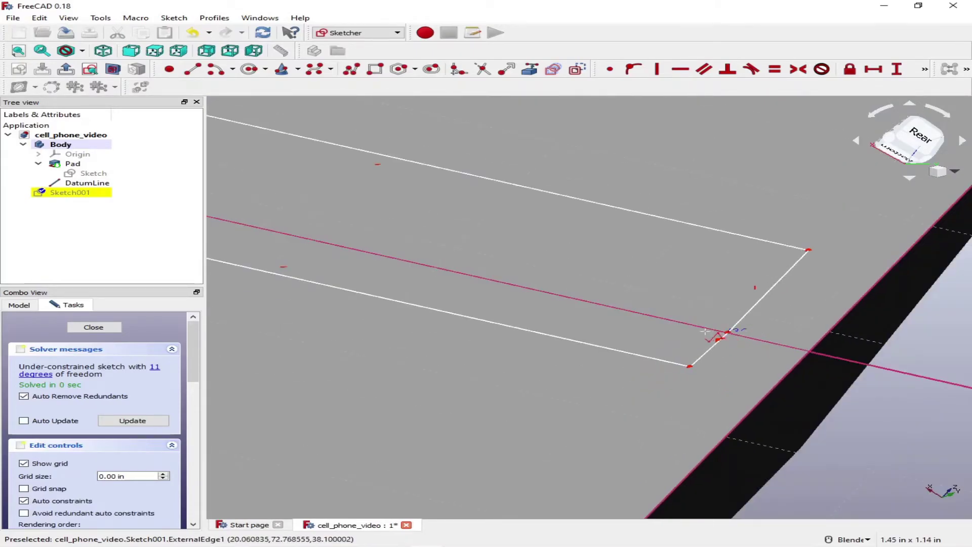
{"action": "scroll", "coordinate": [664, 312], "scroll_direction": "up", "scroll_amount": 4}
{"action": "scroll", "coordinate": [656, 302], "scroll_direction": "down", "scroll_amount": 4}
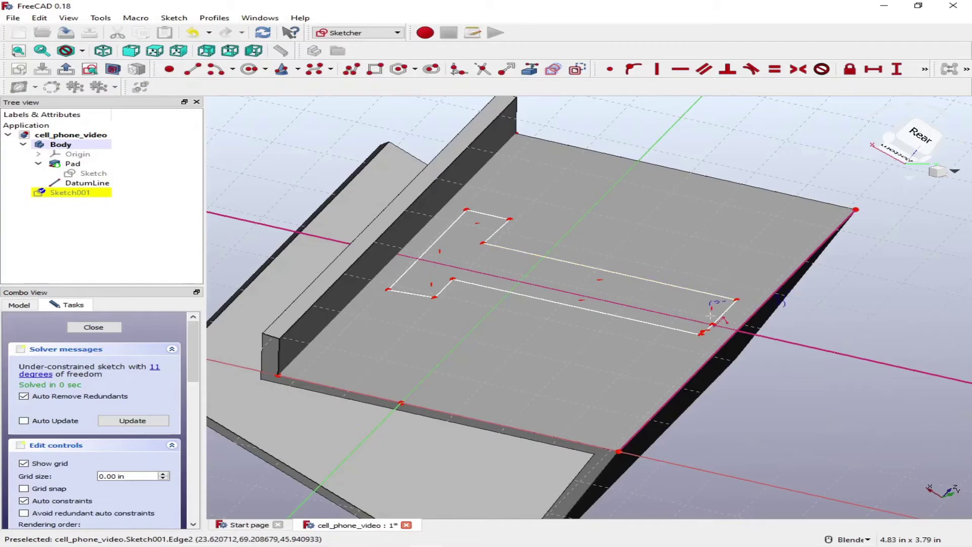
- Constrain the unconstrained half of the stem's end edge and the short step between stem and crossbar to vertical
{"action": "scroll", "coordinate": [680, 335], "scroll_direction": "up", "scroll_amount": 5}
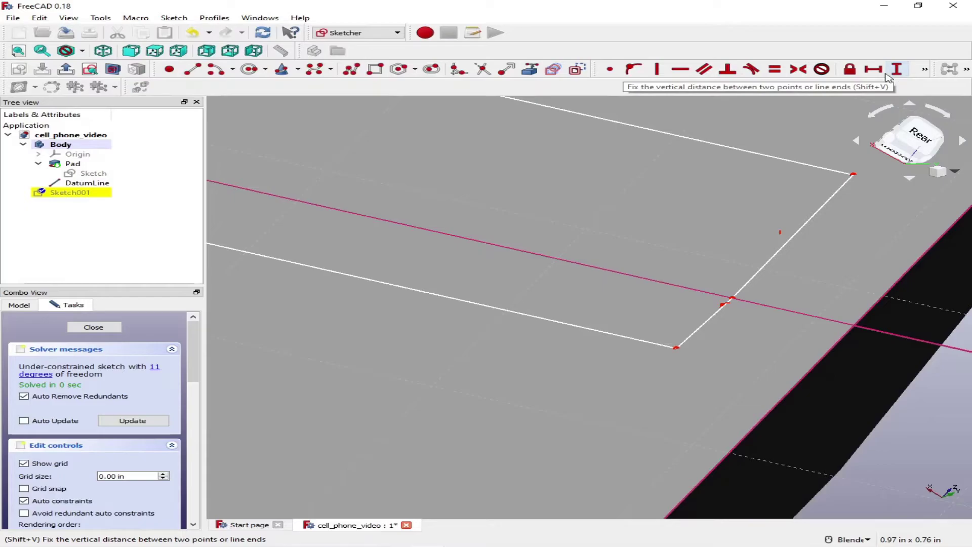
{"action": "left_click", "coordinate": [657, 69]}
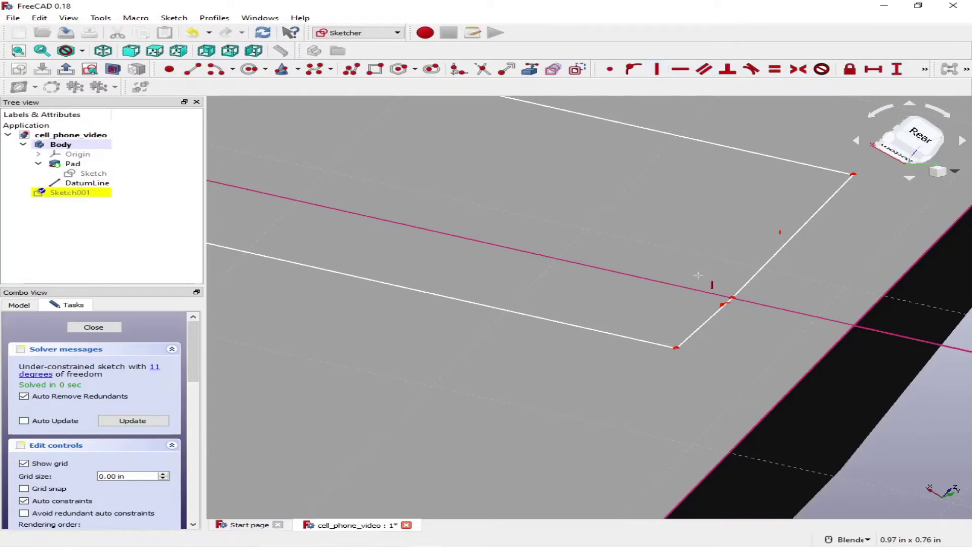
{"action": "left_click", "coordinate": [704, 328]}
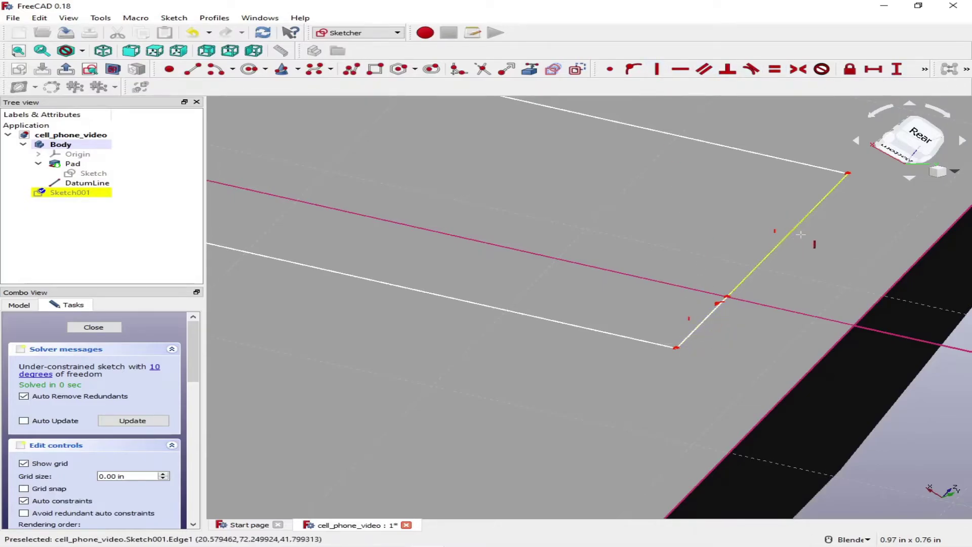
{"action": "scroll", "coordinate": [766, 266], "scroll_direction": "down", "scroll_amount": 5}
{"action": "scroll", "coordinate": [766, 266], "scroll_direction": "down", "scroll_amount": 2}
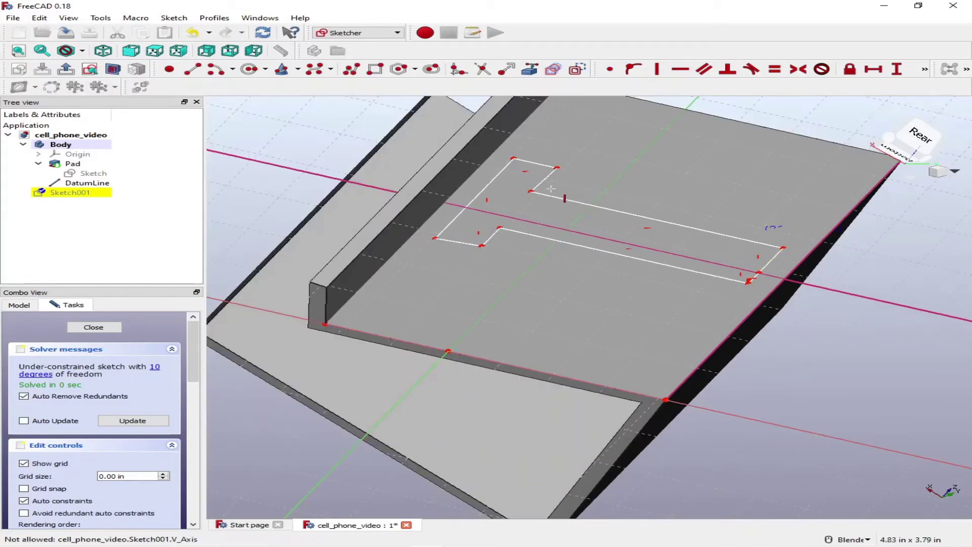
{"action": "scroll", "coordinate": [563, 187], "scroll_direction": "up", "scroll_amount": 2}
{"action": "left_click", "coordinate": [564, 190]}
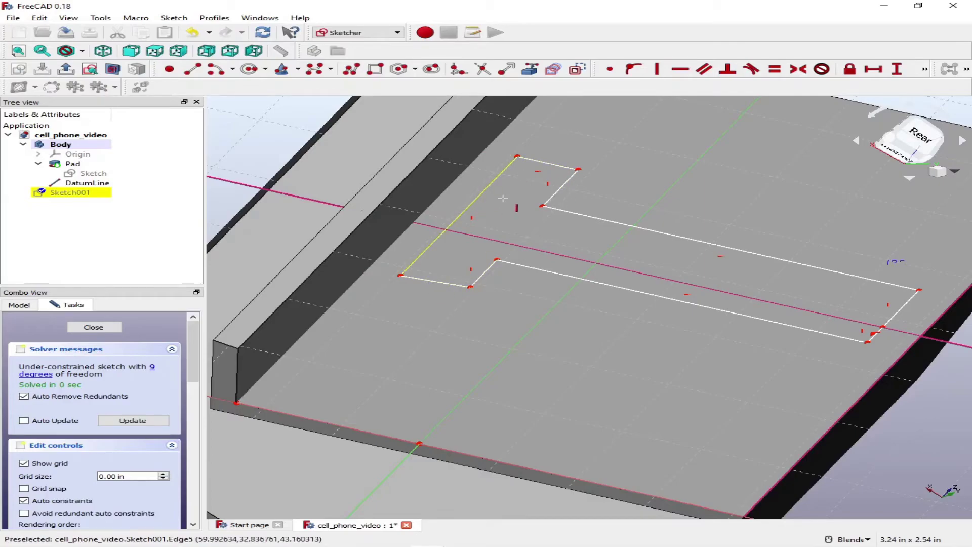
- Constrain the crossbar's one unconstrained short end edge to horizontal
{"action": "left_click", "coordinate": [678, 73]}
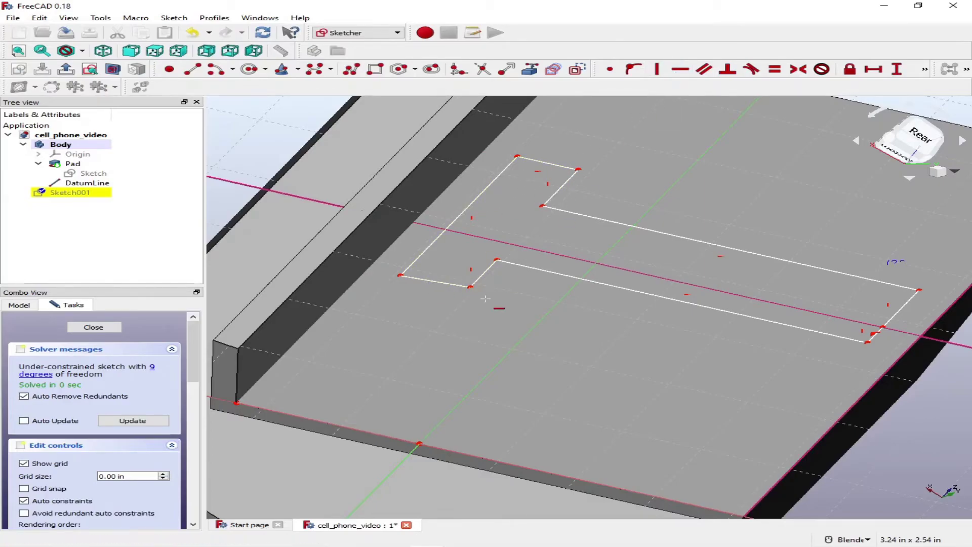
{"action": "left_click", "coordinate": [440, 282]}
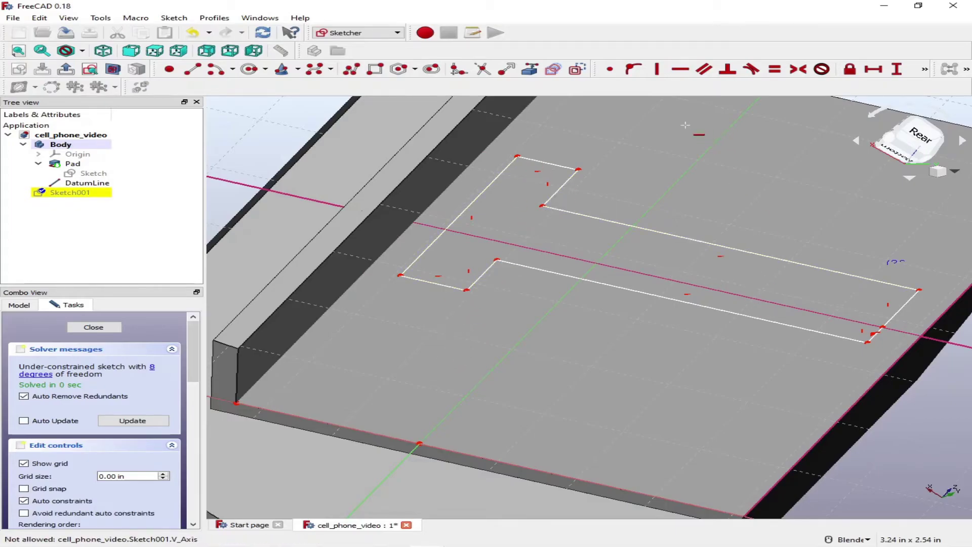
- Try to constrain the stem's two long edges parallel to each other
{"action": "left_click", "coordinate": [703, 69]}
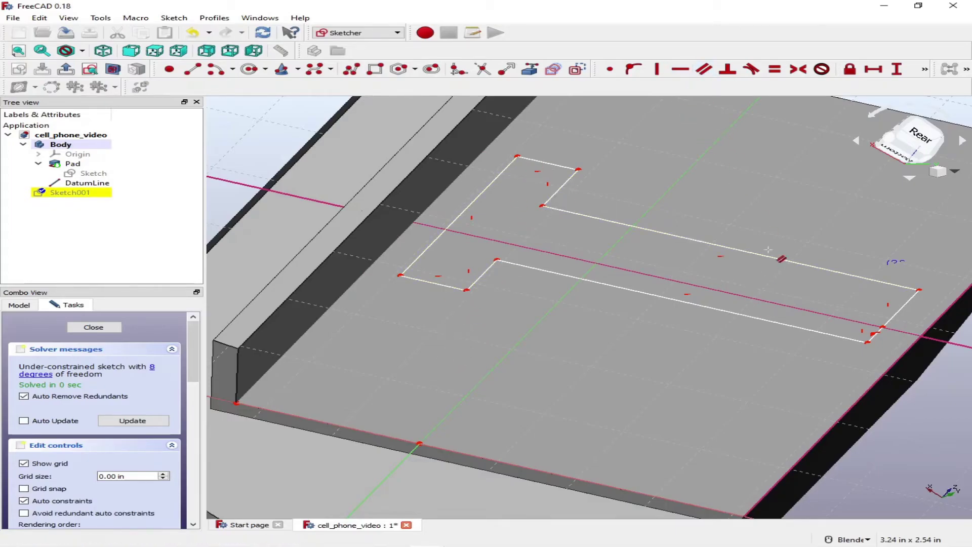
{"action": "left_click", "coordinate": [720, 313]}
{"action": "left_click", "coordinate": [791, 263]}
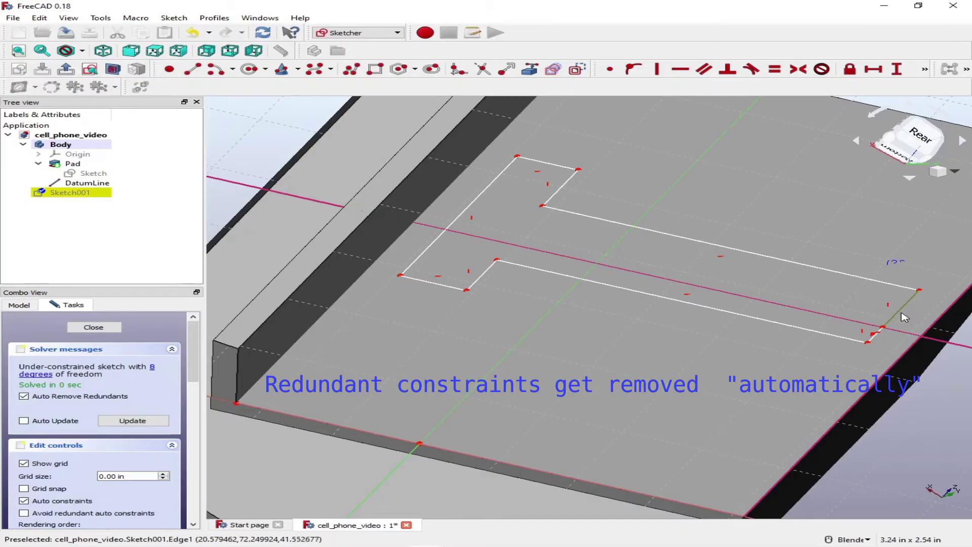
{"action": "scroll", "coordinate": [899, 311], "scroll_direction": "up", "scroll_amount": 4}
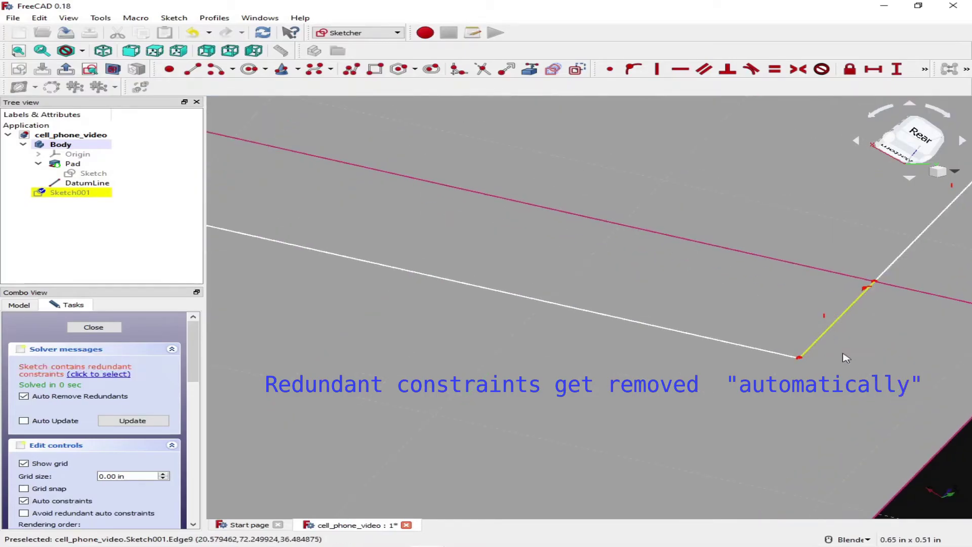
{"action": "scroll", "coordinate": [846, 334], "scroll_direction": "down", "scroll_amount": 5}
{"action": "scroll", "coordinate": [849, 336], "scroll_direction": "down", "scroll_amount": 3}
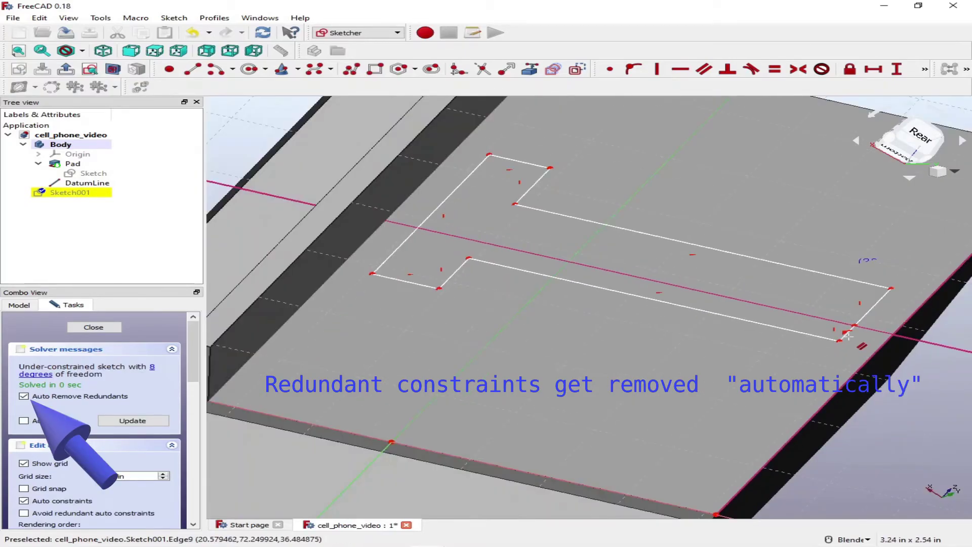
- Apply equal-length constraints between the stem's two long edges and between the two halves of its end edge at the datum line
{"action": "scroll", "coordinate": [818, 309], "scroll_direction": "up", "scroll_amount": 3}
{"action": "scroll", "coordinate": [819, 309], "scroll_direction": "down", "scroll_amount": 3}
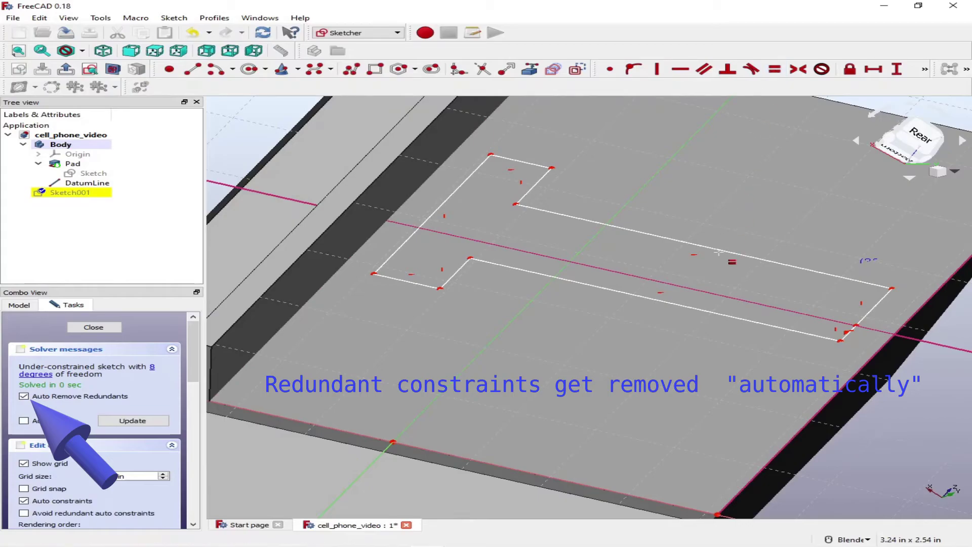
{"action": "left_click", "coordinate": [714, 315]}
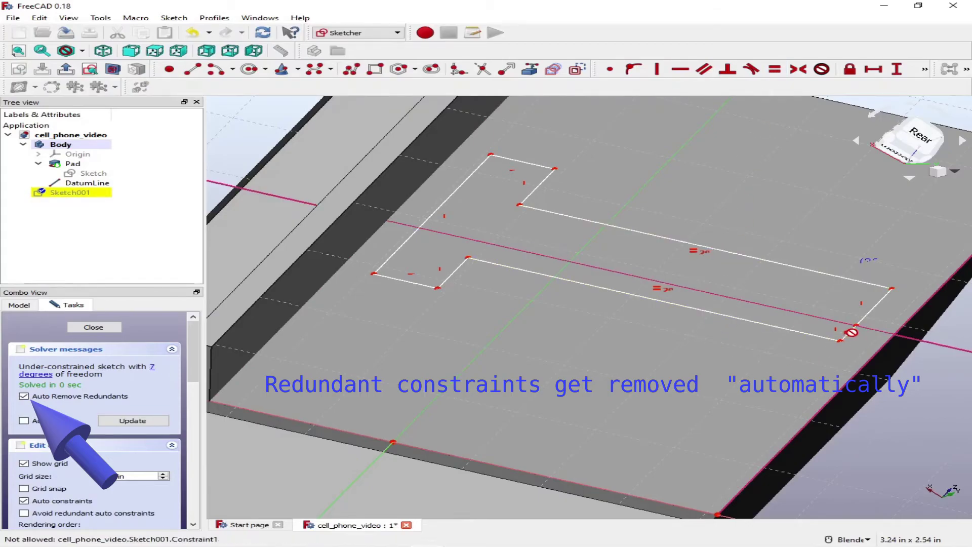
{"action": "scroll", "coordinate": [865, 329], "scroll_direction": "up", "scroll_amount": 3}
{"action": "left_click", "coordinate": [828, 337]}
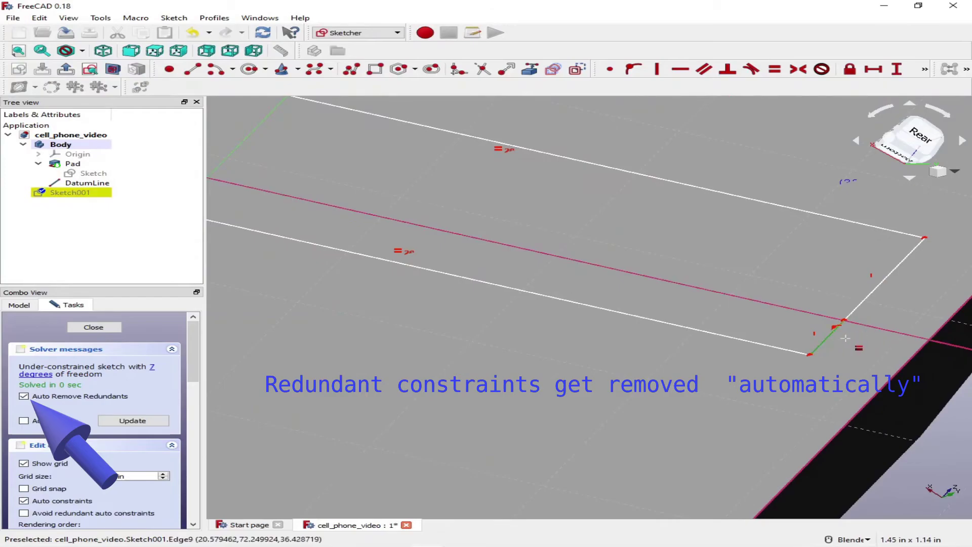
{"action": "left_click", "coordinate": [886, 283]}
{"action": "scroll", "coordinate": [760, 303], "scroll_direction": "down", "scroll_amount": 6}
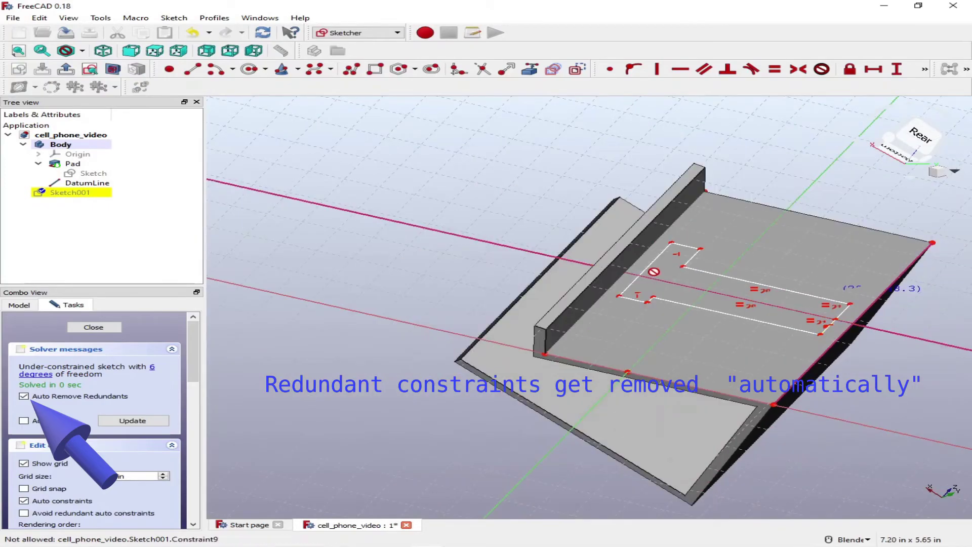
- Constrain the two short step edges between the stem and the crossbar to equal length
{"action": "scroll", "coordinate": [676, 271], "scroll_direction": "up", "scroll_amount": 3}
{"action": "scroll", "coordinate": [676, 271], "scroll_direction": "up", "scroll_amount": 4}
{"action": "scroll", "coordinate": [778, 242], "scroll_direction": "down", "scroll_amount": 2}
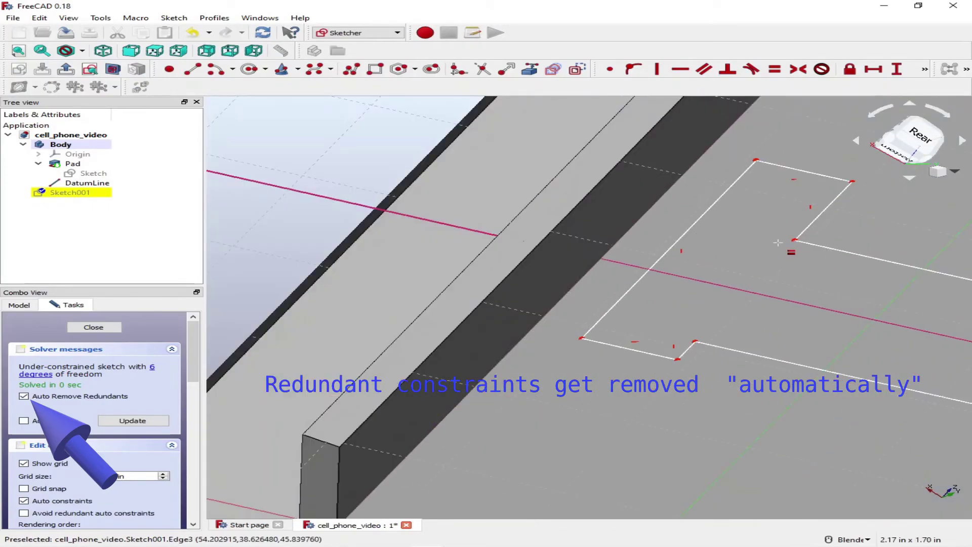
{"action": "left_click", "coordinate": [826, 211]}
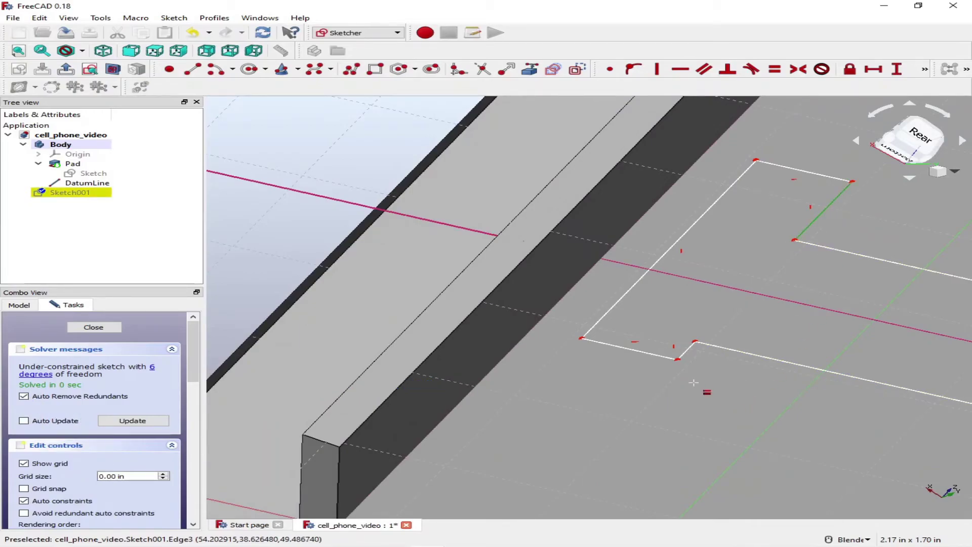
{"action": "left_click", "coordinate": [687, 353]}
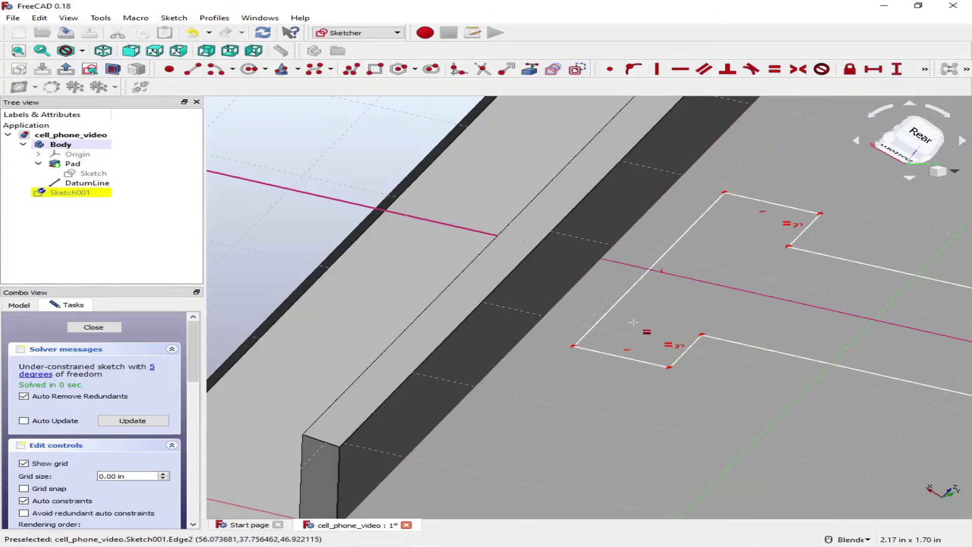
- Examine how the T-shaped outline sits between the lip and the arm's opposite edge
{"action": "scroll", "coordinate": [637, 313], "scroll_direction": "down", "scroll_amount": 3}
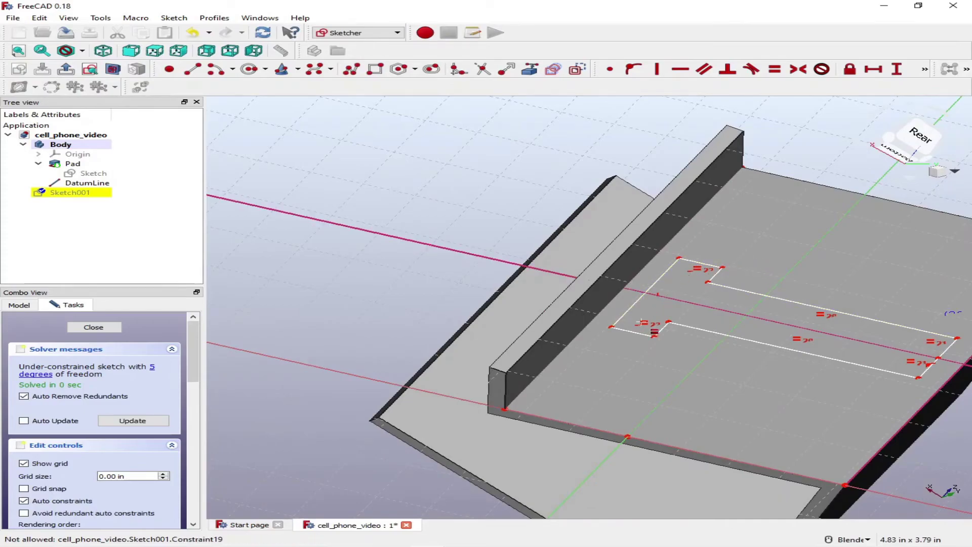
{"action": "scroll", "coordinate": [725, 284], "scroll_direction": "down", "scroll_amount": 2}
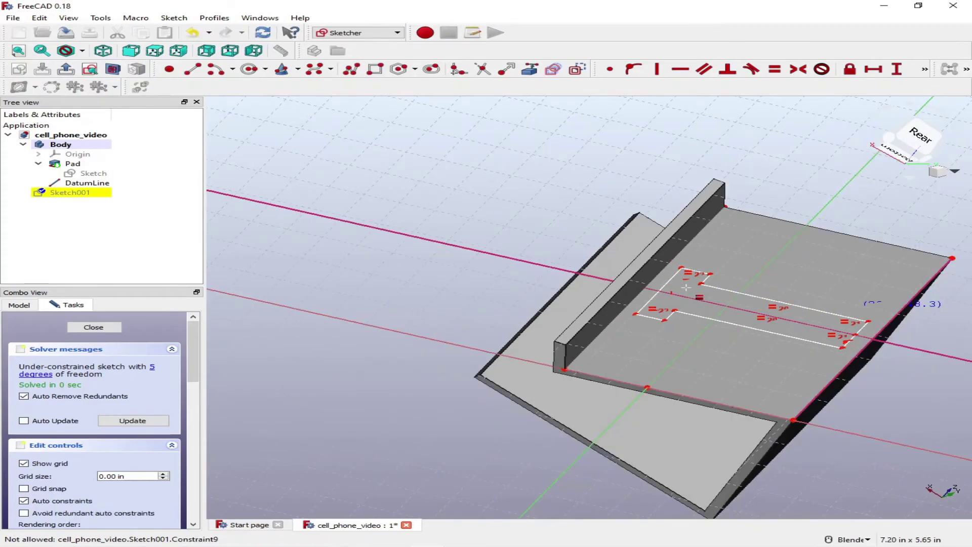
{"action": "scroll", "coordinate": [731, 293], "scroll_direction": "up", "scroll_amount": 2}
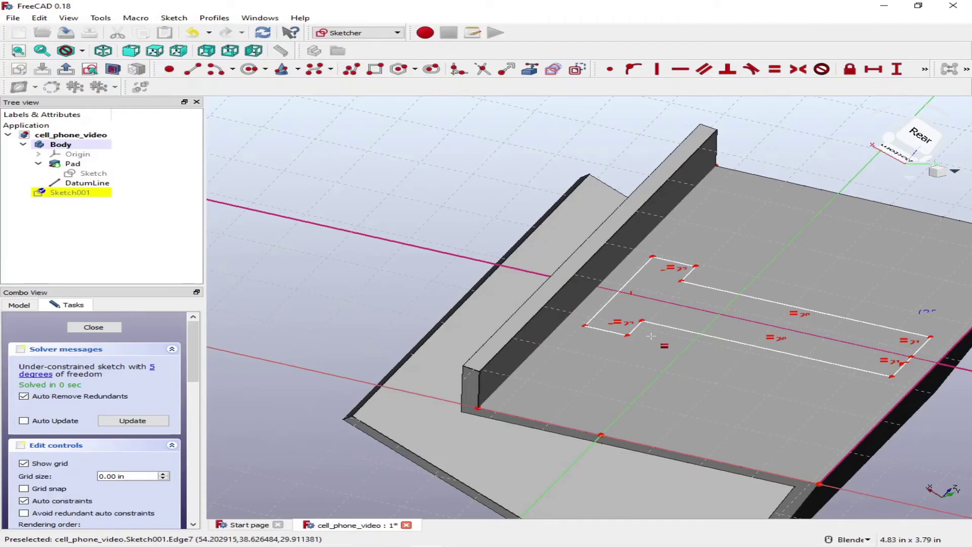
{"action": "scroll", "coordinate": [691, 336], "scroll_direction": "up", "scroll_amount": 1}
{"action": "scroll", "coordinate": [811, 350], "scroll_direction": "down", "scroll_amount": 2}
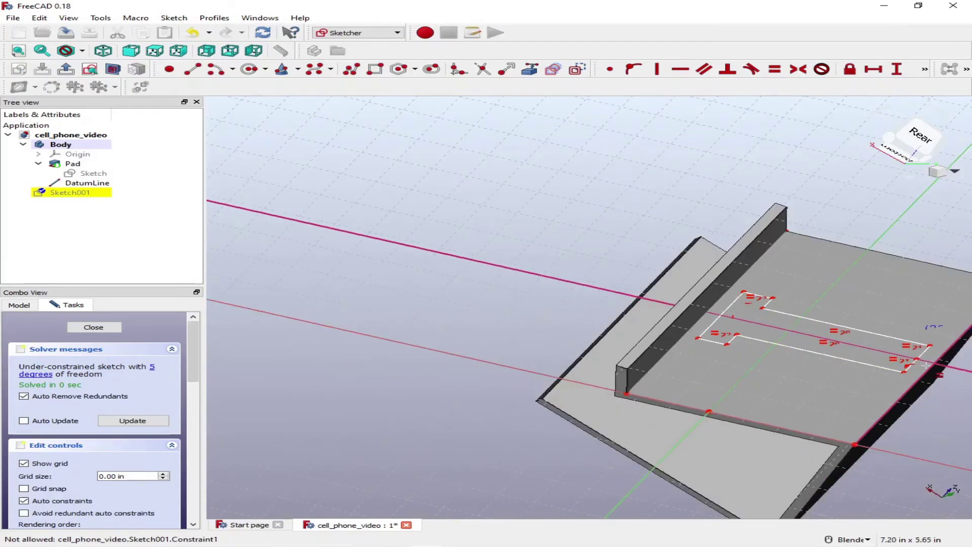
{"action": "scroll", "coordinate": [940, 367], "scroll_direction": "up", "scroll_amount": 1}
{"action": "scroll", "coordinate": [940, 367], "scroll_direction": "up", "scroll_amount": 1}
{"action": "scroll", "coordinate": [922, 357], "scroll_direction": "down", "scroll_amount": 1}
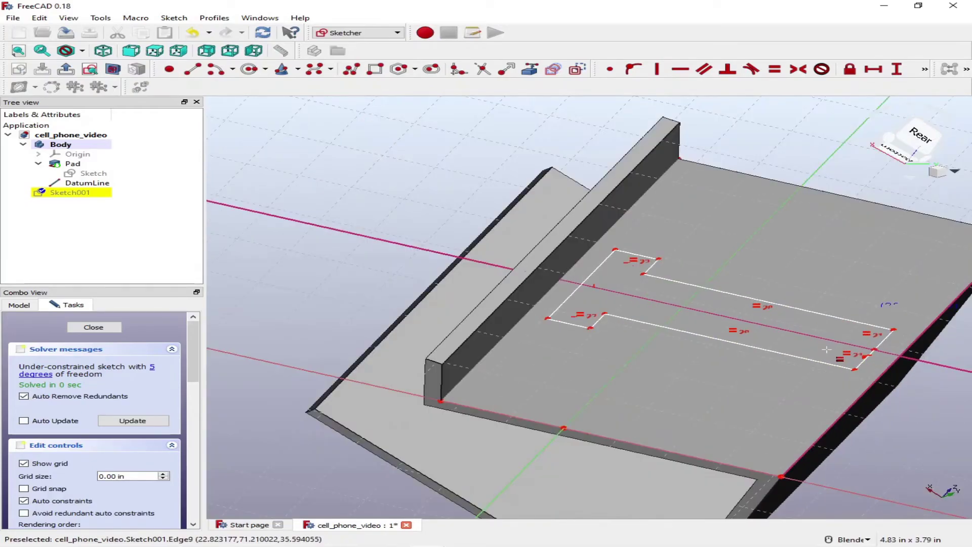
- Fix the stem end's point on the datum line to the arm's edge above the upright with a point-on-object constraint
{"action": "scroll", "coordinate": [906, 349], "scroll_direction": "up", "scroll_amount": 1}
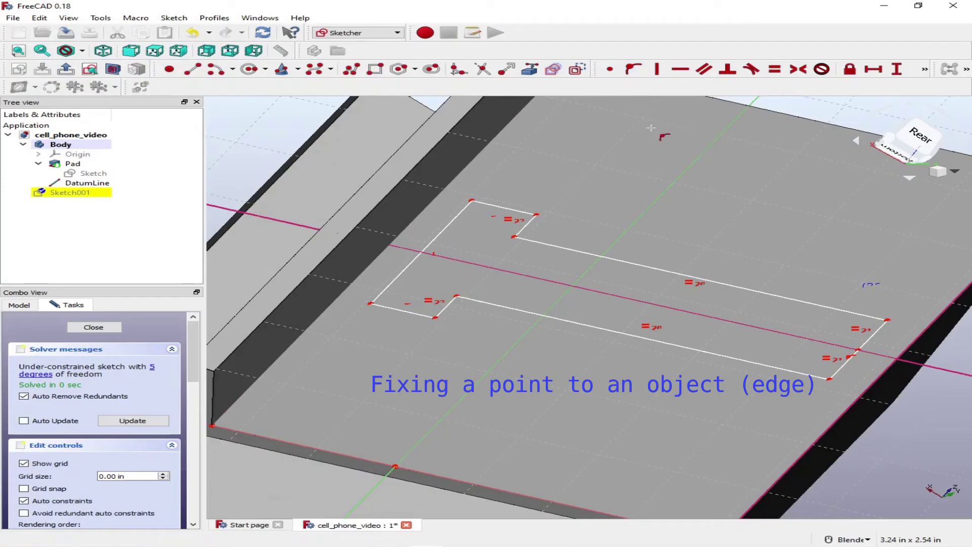
{"action": "scroll", "coordinate": [860, 349], "scroll_direction": "up", "scroll_amount": 5}
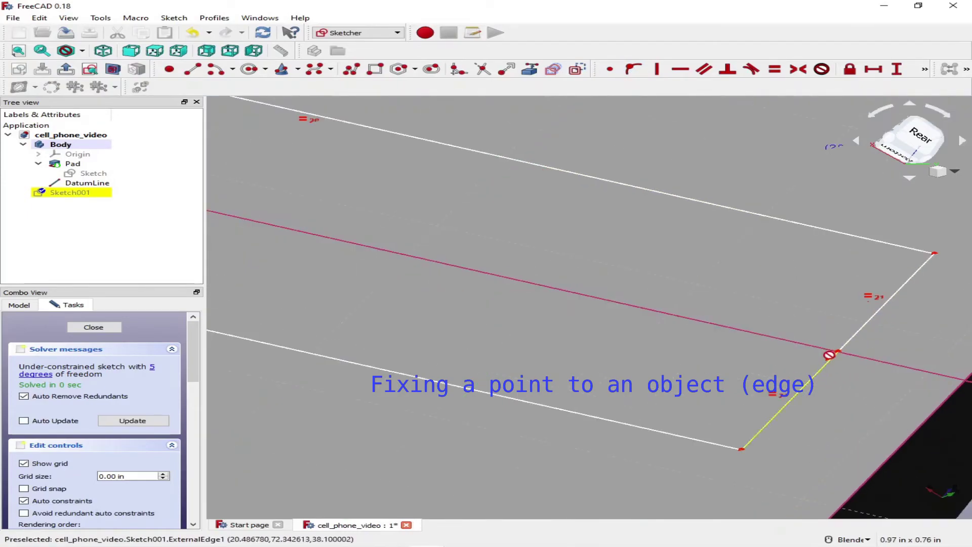
{"action": "scroll", "coordinate": [838, 350], "scroll_direction": "up", "scroll_amount": 5}
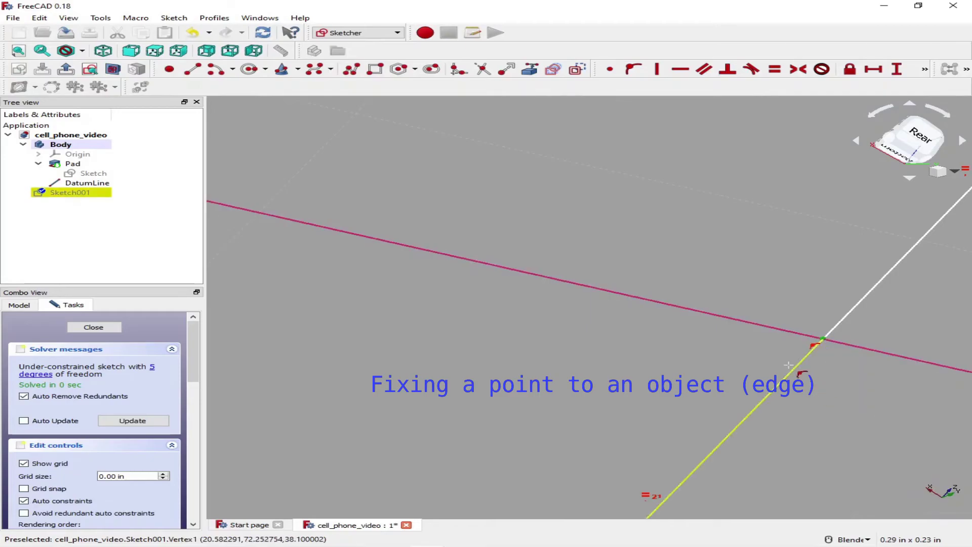
{"action": "scroll", "coordinate": [834, 350], "scroll_direction": "down", "scroll_amount": 8}
{"action": "left_click", "coordinate": [847, 365]}
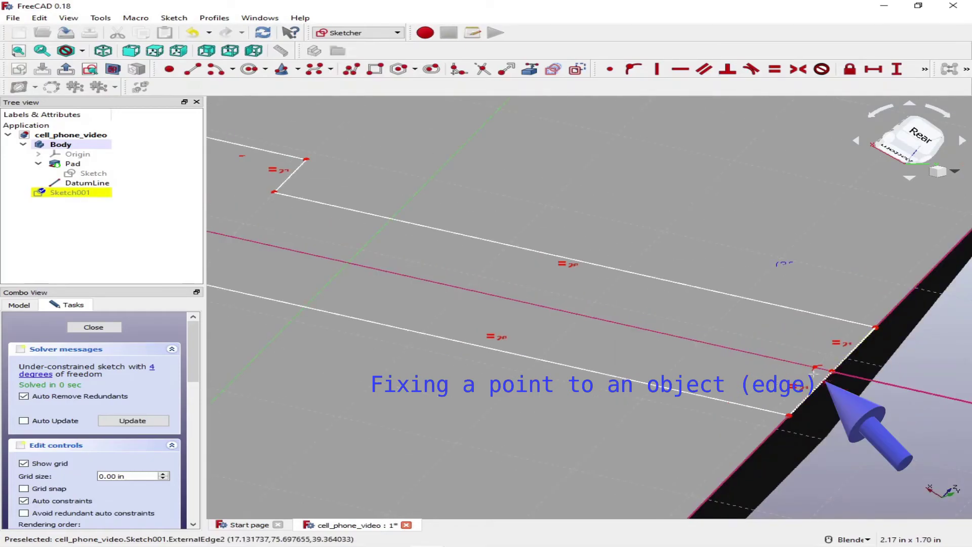
- Fix the crossbar's outer corner to the edge where the arm meets the lip with a point-on-object constraint
{"action": "scroll", "coordinate": [847, 365], "scroll_direction": "down", "scroll_amount": 5}
{"action": "scroll", "coordinate": [585, 280], "scroll_direction": "up", "scroll_amount": 6}
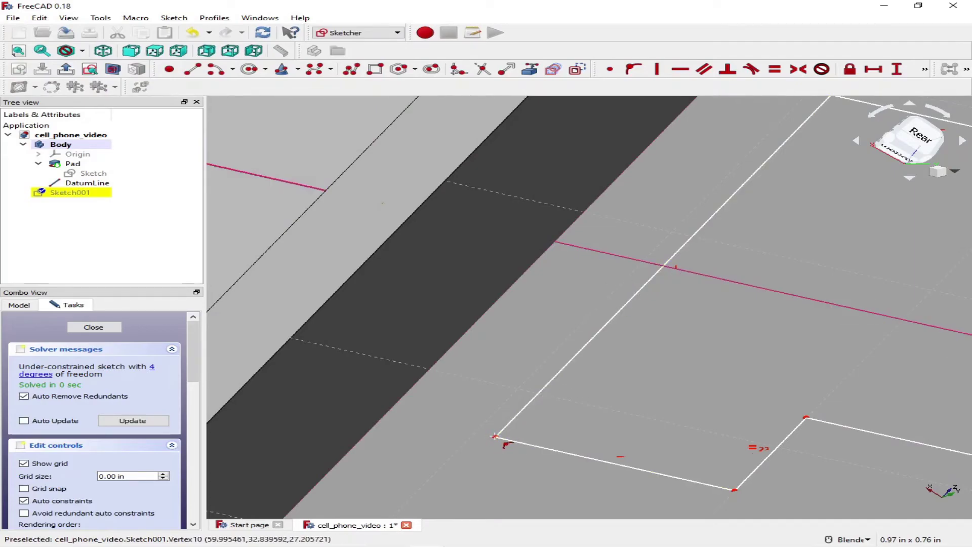
{"action": "scroll", "coordinate": [502, 433], "scroll_direction": "up", "scroll_amount": 3}
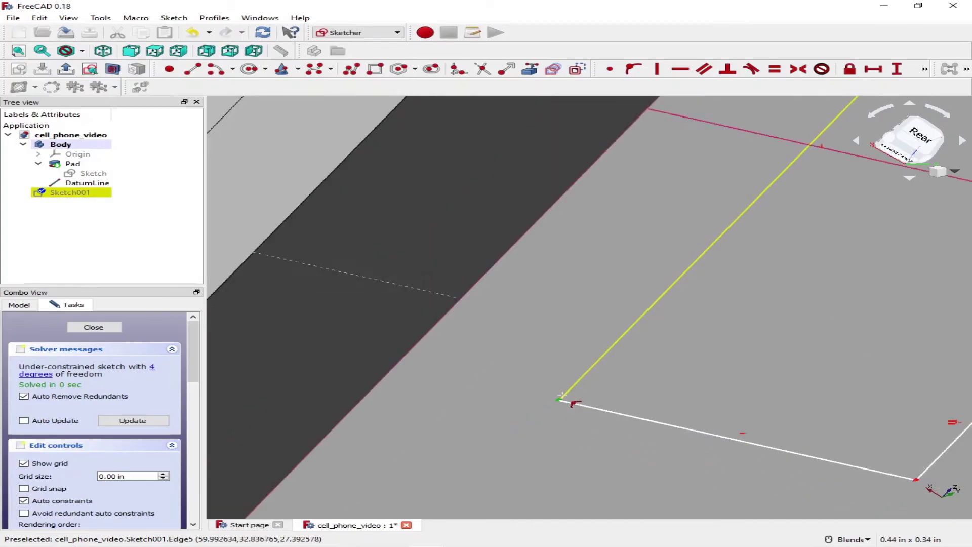
{"action": "scroll", "coordinate": [562, 396], "scroll_direction": "down", "scroll_amount": 3}
{"action": "left_click", "coordinate": [538, 291]}
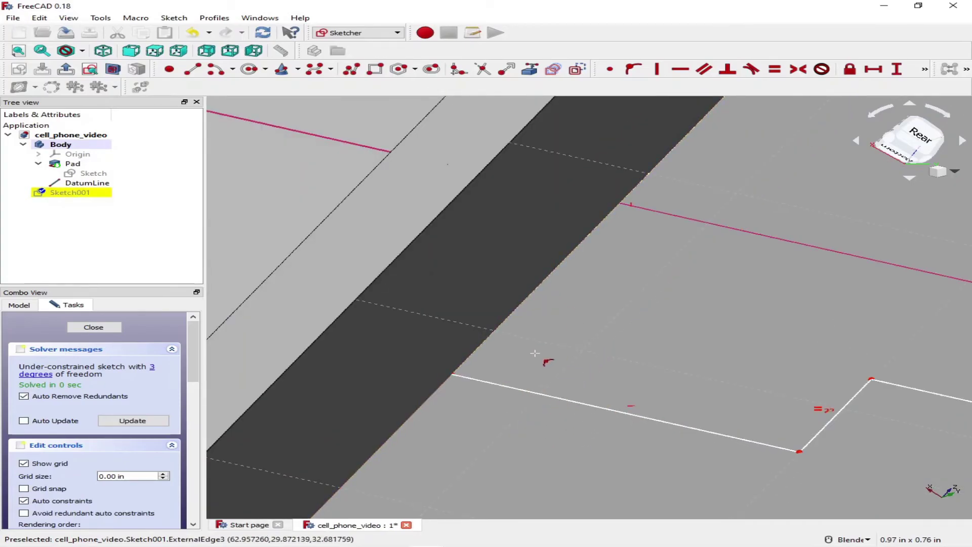
- Inspect the T-shaped outline's fit between the arm's two linked edges and its remaining undimensioned edges
{"action": "scroll", "coordinate": [600, 336], "scroll_direction": "down", "scroll_amount": 5}
{"action": "scroll", "coordinate": [509, 332], "scroll_direction": "down", "scroll_amount": 2}
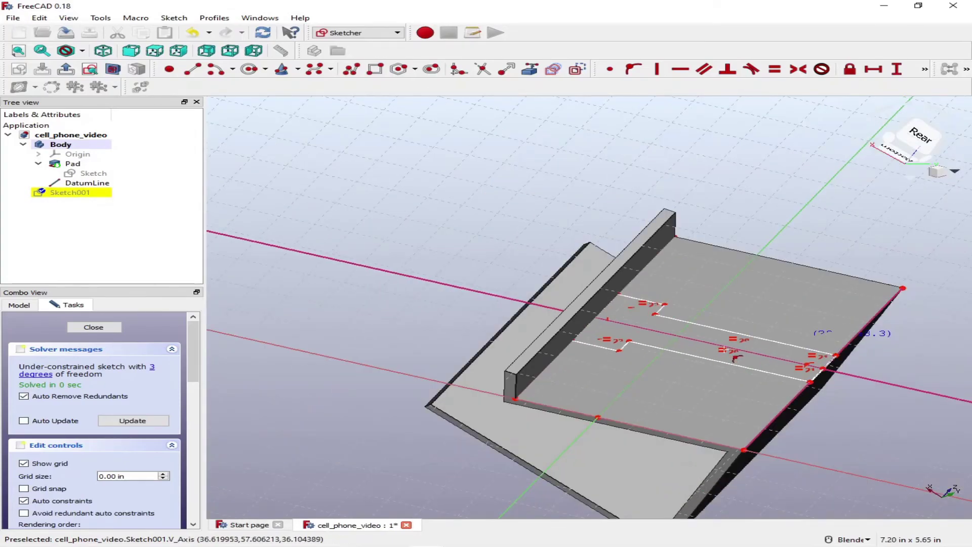
{"action": "scroll", "coordinate": [634, 339], "scroll_direction": "up", "scroll_amount": 2}
{"action": "scroll", "coordinate": [633, 338], "scroll_direction": "down", "scroll_amount": 2}
{"action": "scroll", "coordinate": [506, 324], "scroll_direction": "up", "scroll_amount": 3}
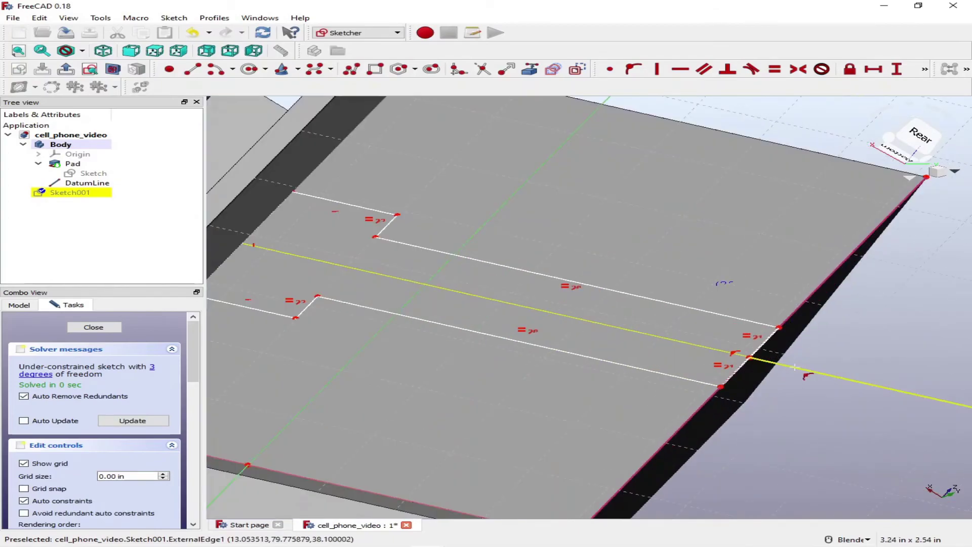
{"action": "scroll", "coordinate": [430, 303], "scroll_direction": "down", "scroll_amount": 1}
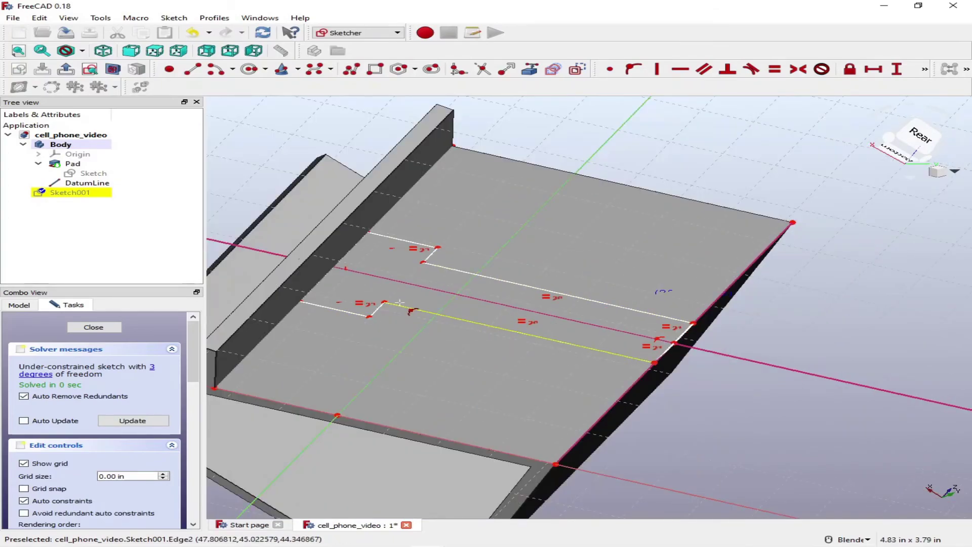
{"action": "scroll", "coordinate": [542, 352], "scroll_direction": "down", "scroll_amount": 1}
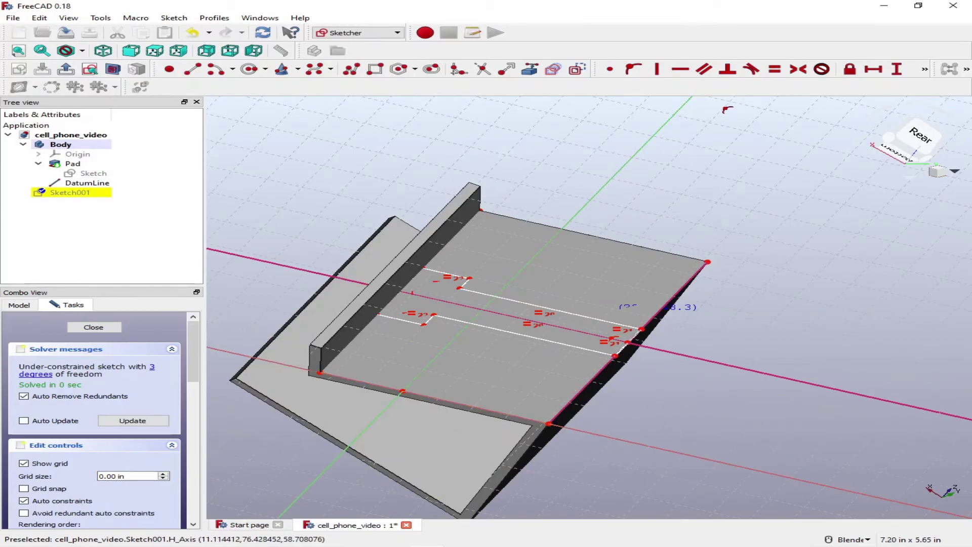
- Add a 0.2 in vertical distance constraint to the near half of the stem's end edge, beside the datum line
{"action": "left_click", "coordinate": [897, 71]}
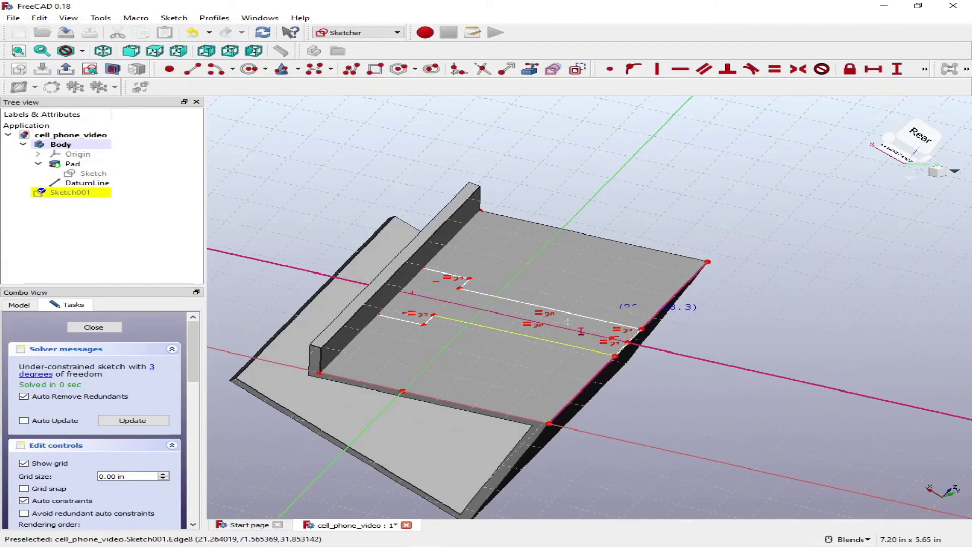
{"action": "scroll", "coordinate": [622, 349], "scroll_direction": "up", "scroll_amount": 5}
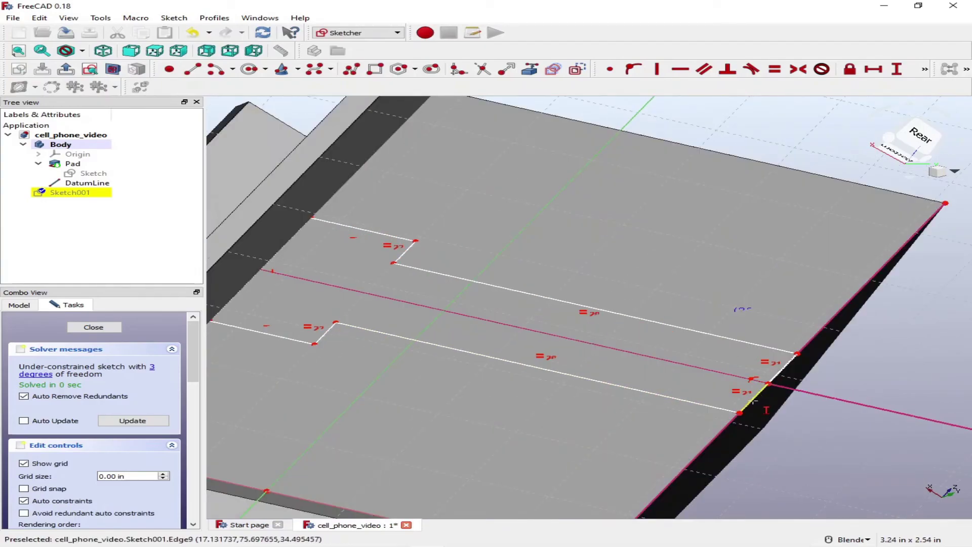
{"action": "left_click", "coordinate": [740, 407]}
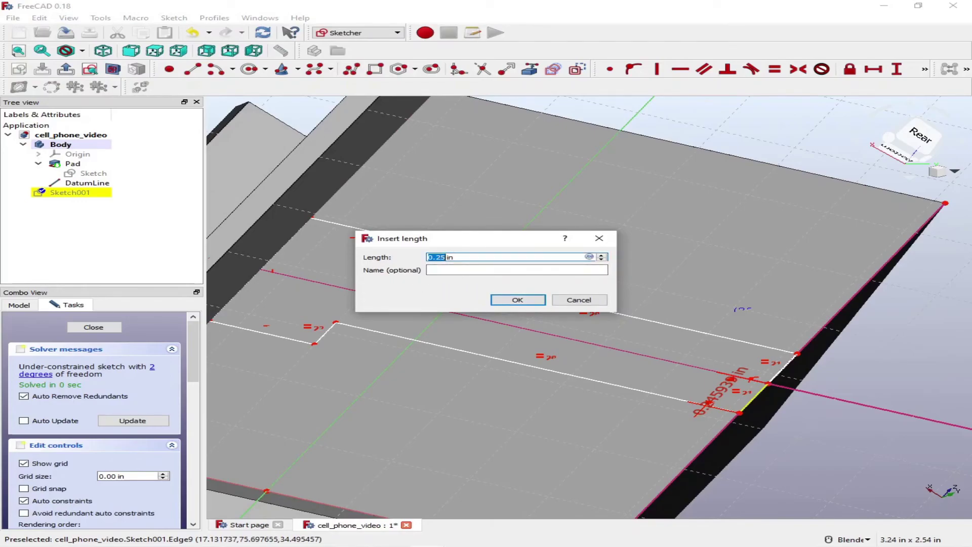
{"action": "left_click", "coordinate": [361, 353]}
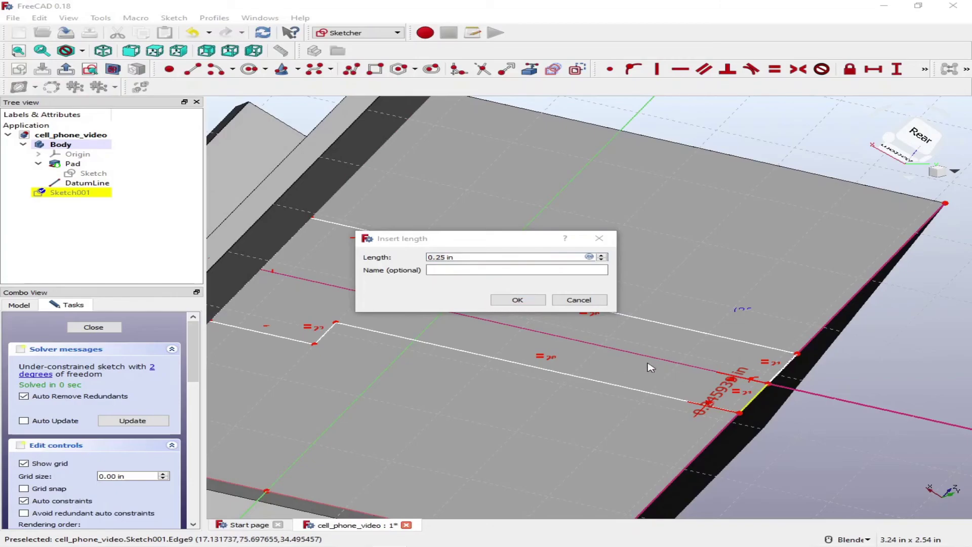
{"action": "left_click", "coordinate": [456, 257]}
{"action": "left_click", "coordinate": [443, 257]}
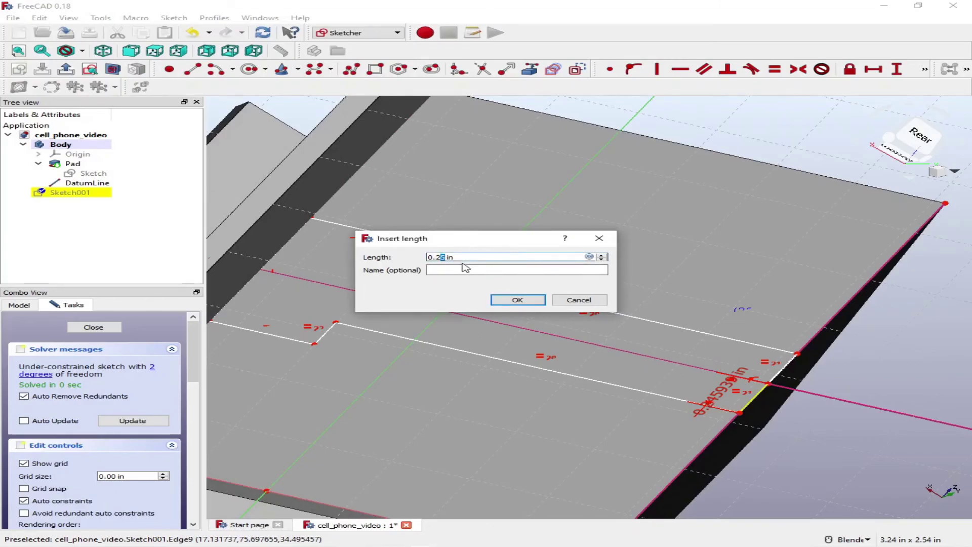
{"action": "key", "text": "Return"}
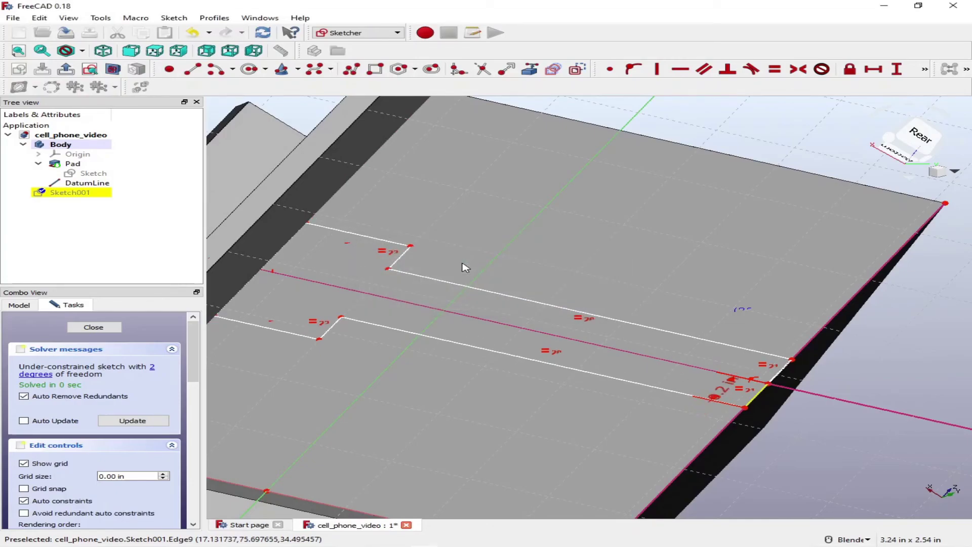
- Add a 0.25 in vertical distance constraint to the crossbar's short shoulder edge on the far side of the datum line
{"action": "key", "text": "i"}
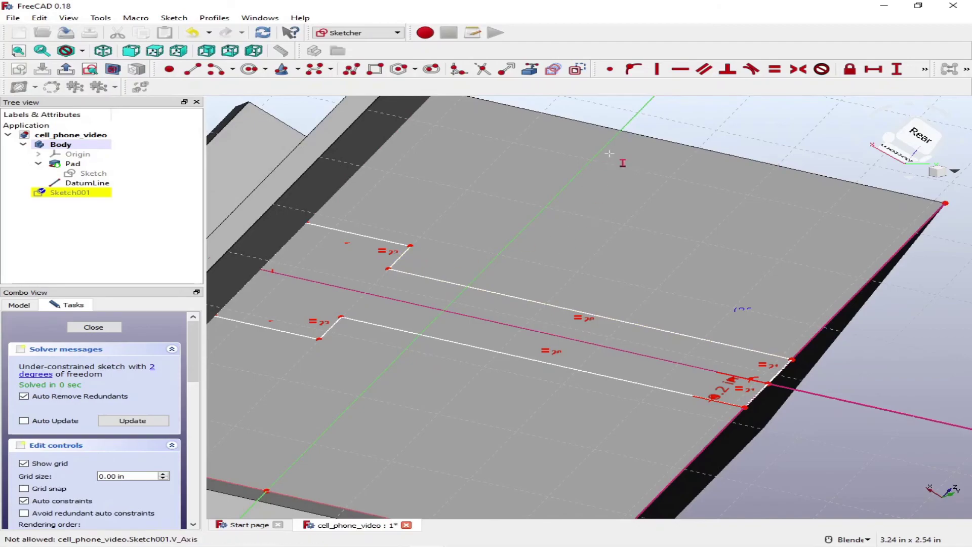
{"action": "left_click", "coordinate": [405, 259]}
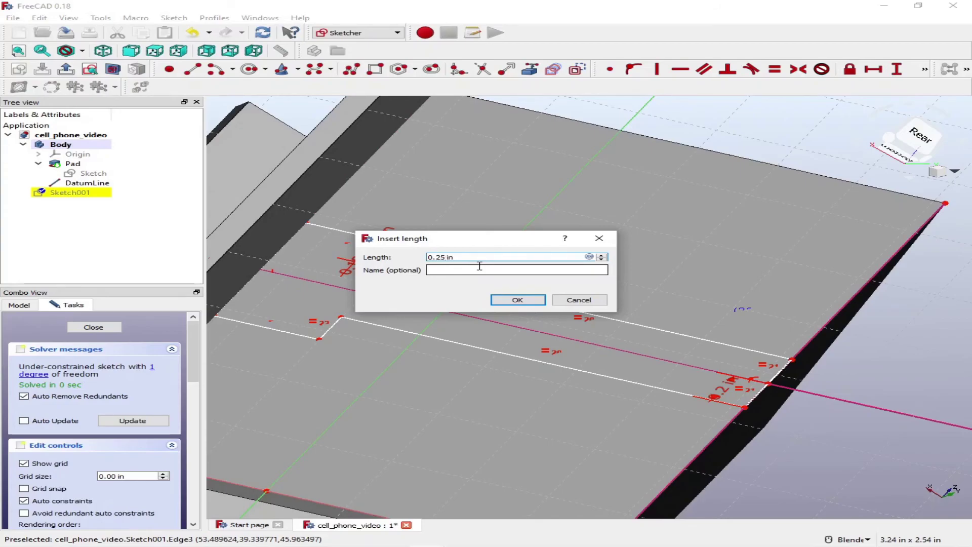
{"action": "key", "text": "Return"}
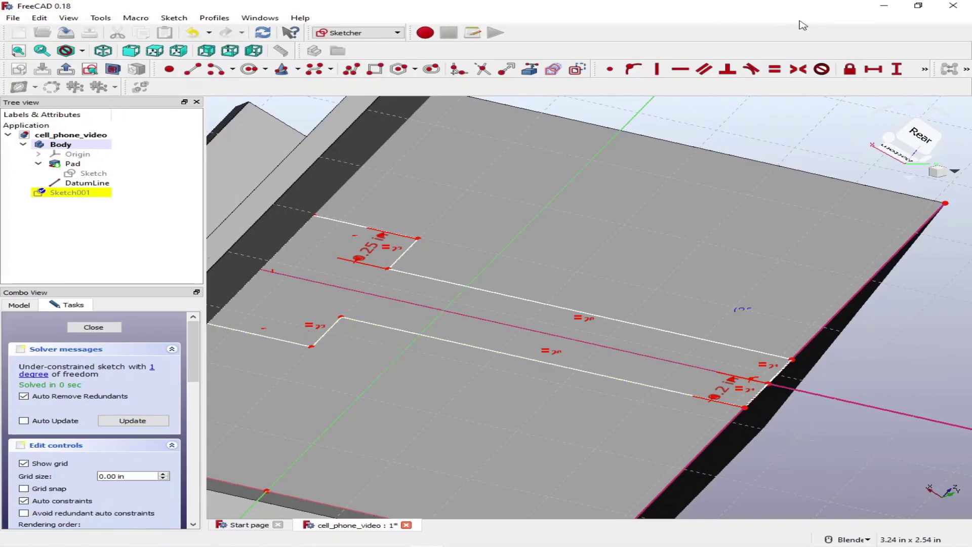
- Add a 0.31 in horizontal distance constraint to the crossbar's near end edge, running out from the lip
{"action": "left_click", "coordinate": [873, 69]}
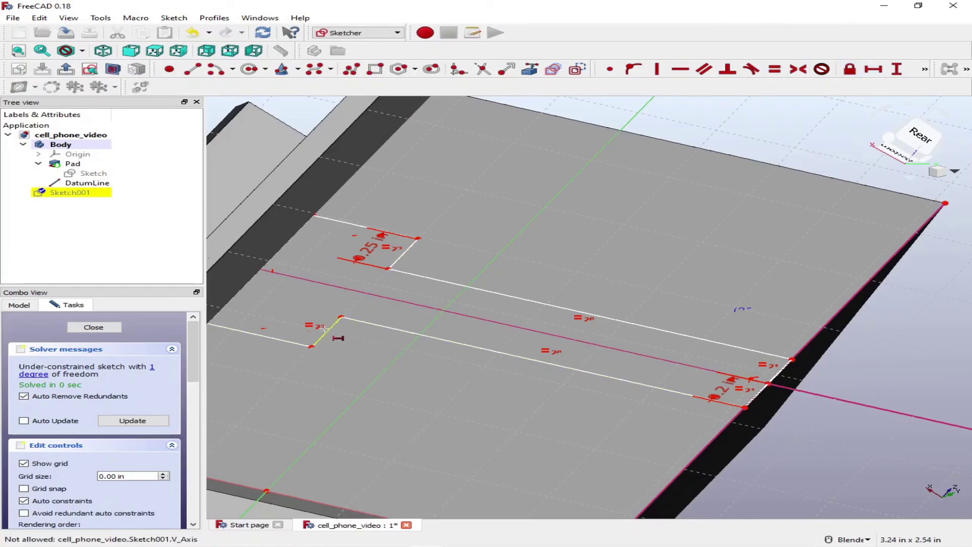
{"action": "left_click", "coordinate": [282, 339]}
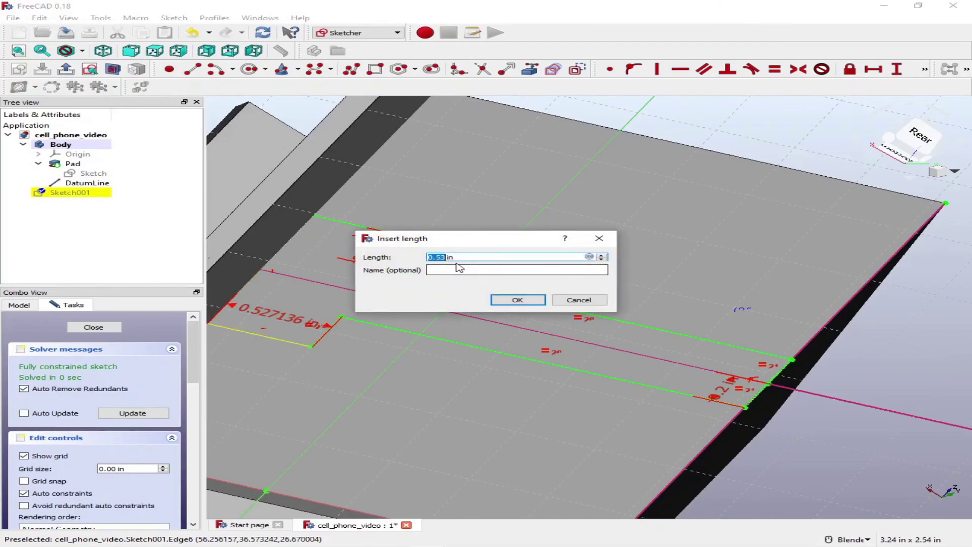
{"action": "key", "text": "BackSpace"}
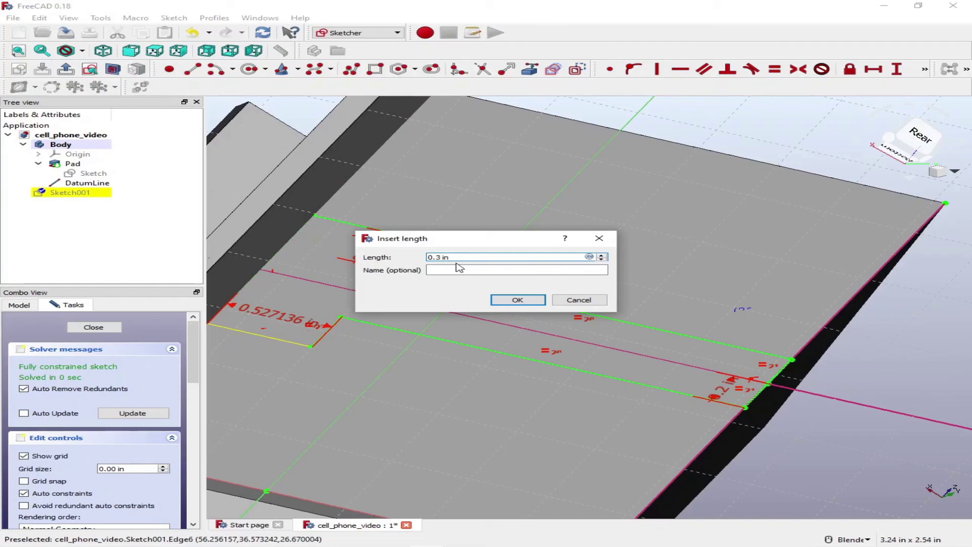
{"action": "key", "text": "Return"}
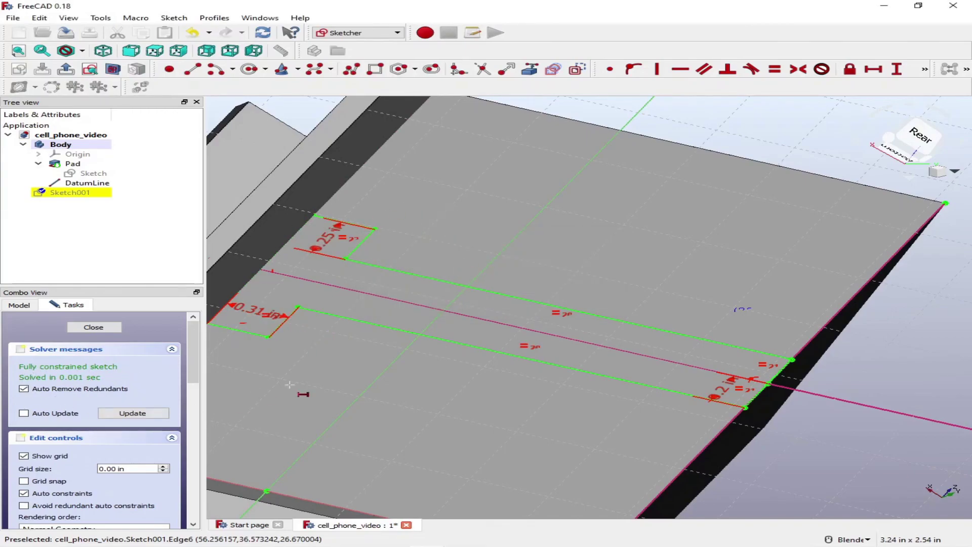
- Check the dimensioned T-shaped outline on the arm and close the sketch
{"action": "scroll", "coordinate": [595, 297], "scroll_direction": "down", "scroll_amount": 5}
{"action": "scroll", "coordinate": [594, 295], "scroll_direction": "up", "scroll_amount": 3}
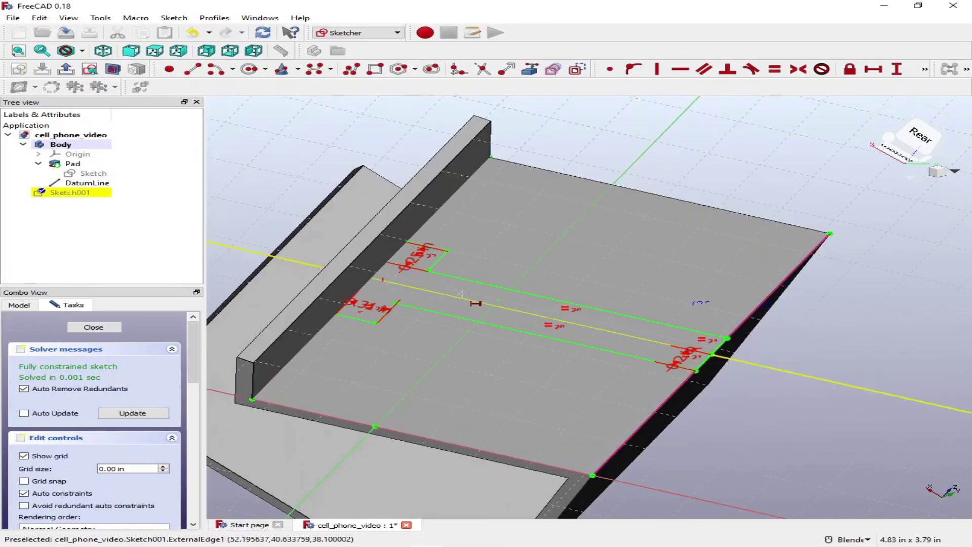
{"action": "left_click", "coordinate": [93, 327]}
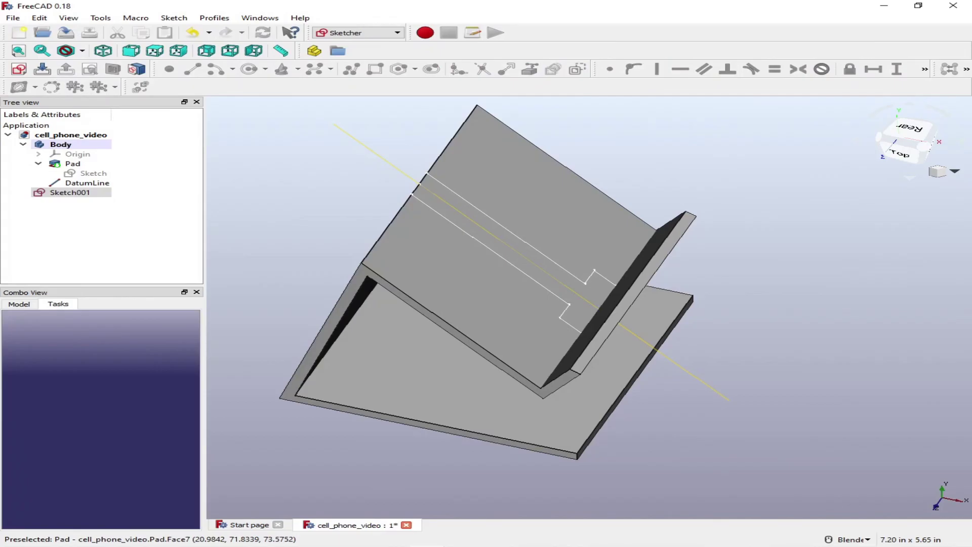